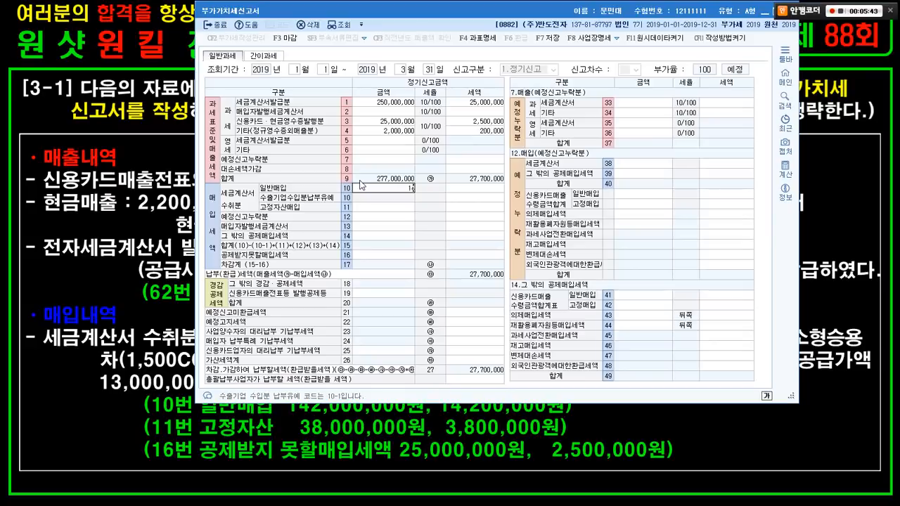
- Enter line 10 purchases 142,000,000 with 14,200,000 tax, and line 11 fixed assets 38,000,000 with 3,800,000 tax
{"action": "key", "text": "Return"}
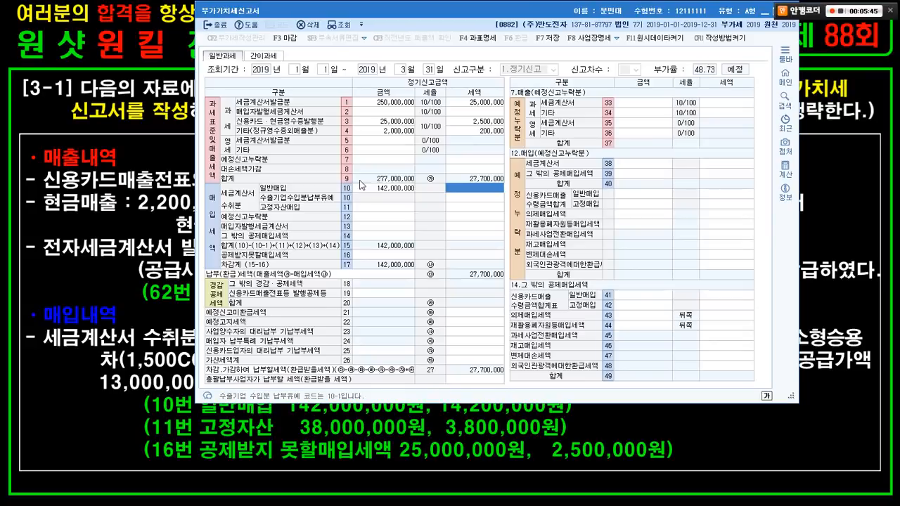
{"action": "type", "text": "14,200,000"}
{"action": "key", "text": "Return"}
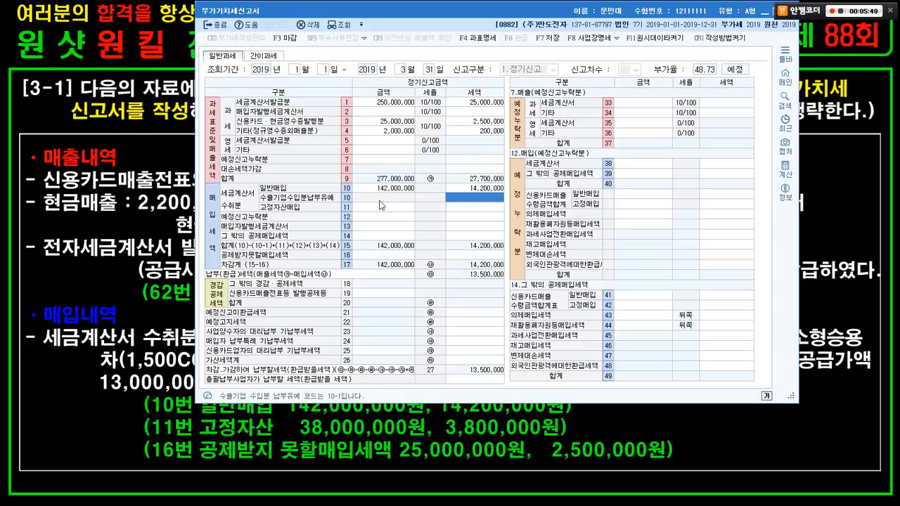
{"action": "left_click", "coordinate": [380, 205]}
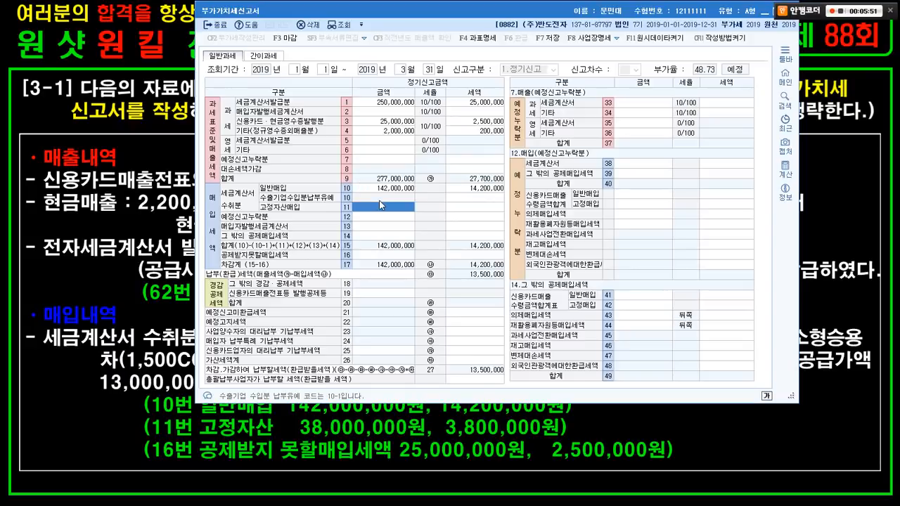
{"action": "type", "text": "38,000,000"}
{"action": "key", "text": "Return"}
{"action": "type", "text": "3,"}
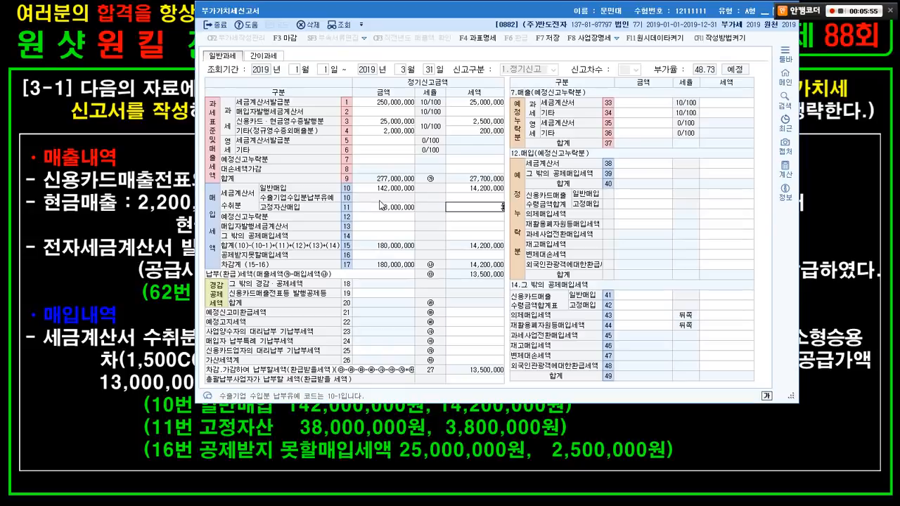
{"action": "type", "text": "800,000"}
{"action": "key", "text": "Return"}
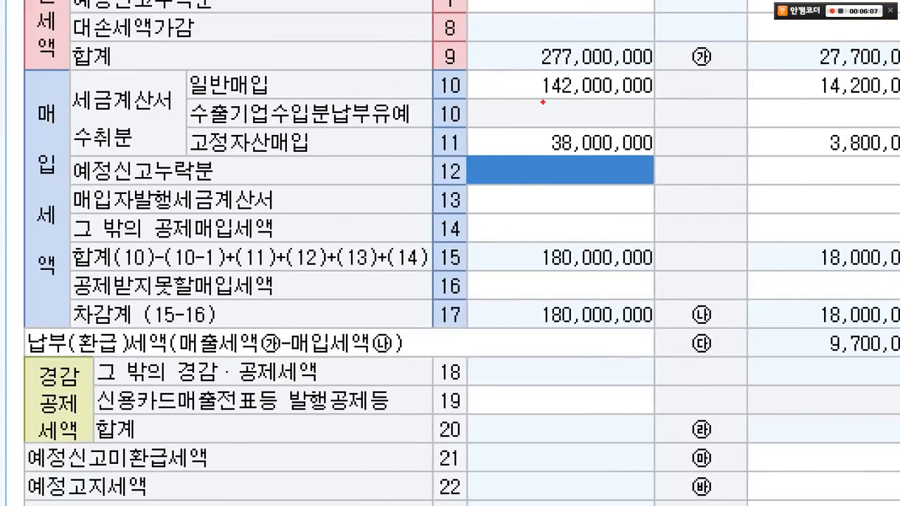
{"action": "left_click_drag", "start_coordinate": [514, 227], "coordinate": [883, 278]}
{"action": "left_click_drag", "start_coordinate": [501, 119], "coordinate": [667, 167]}
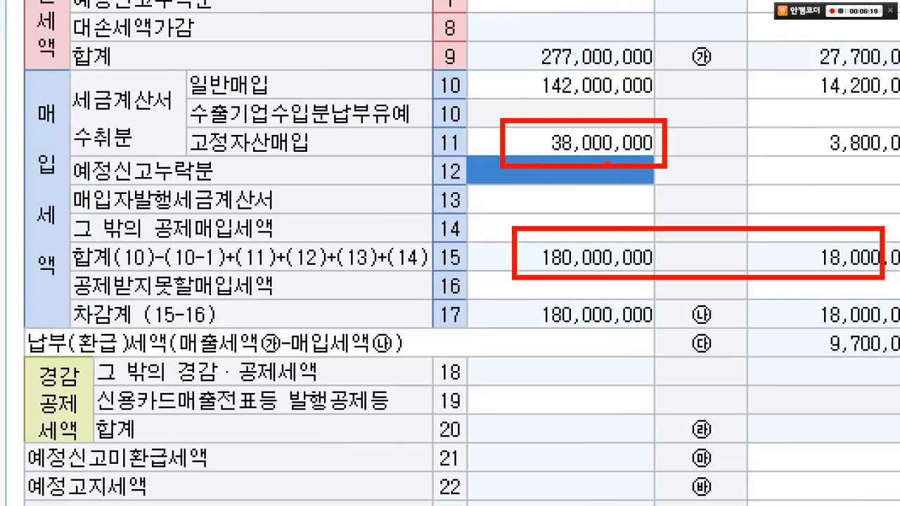
{"action": "left_click_drag", "start_coordinate": [793, 117], "coordinate": [894, 155]}
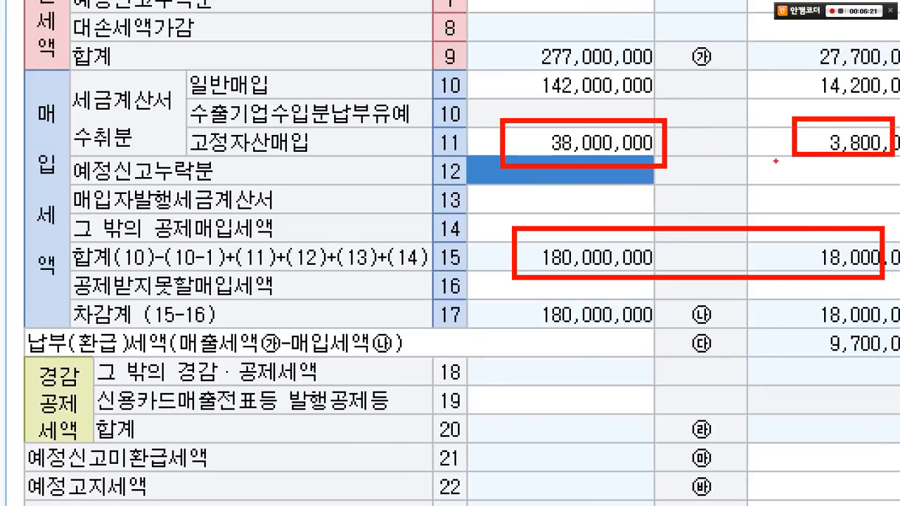
{"action": "left_click_drag", "start_coordinate": [792, 144], "coordinate": [666, 144]}
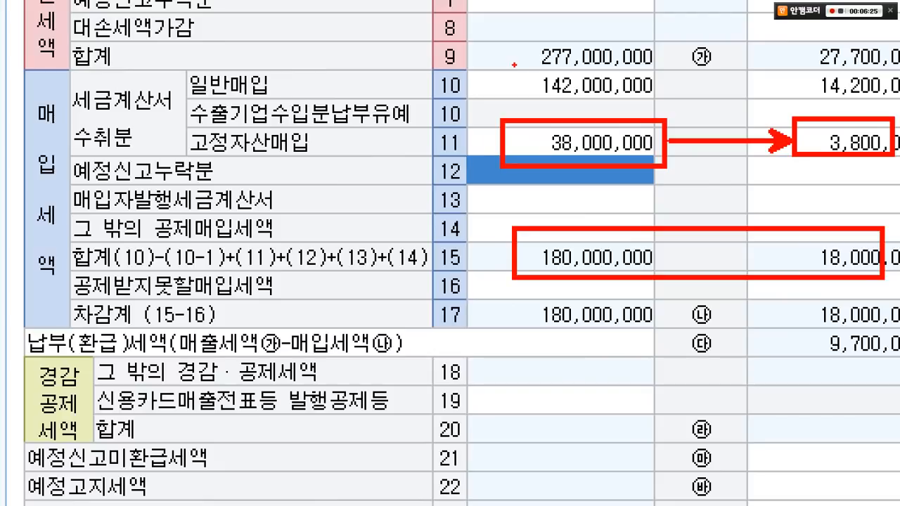
{"action": "left_click_drag", "start_coordinate": [513, 65], "coordinate": [664, 102]}
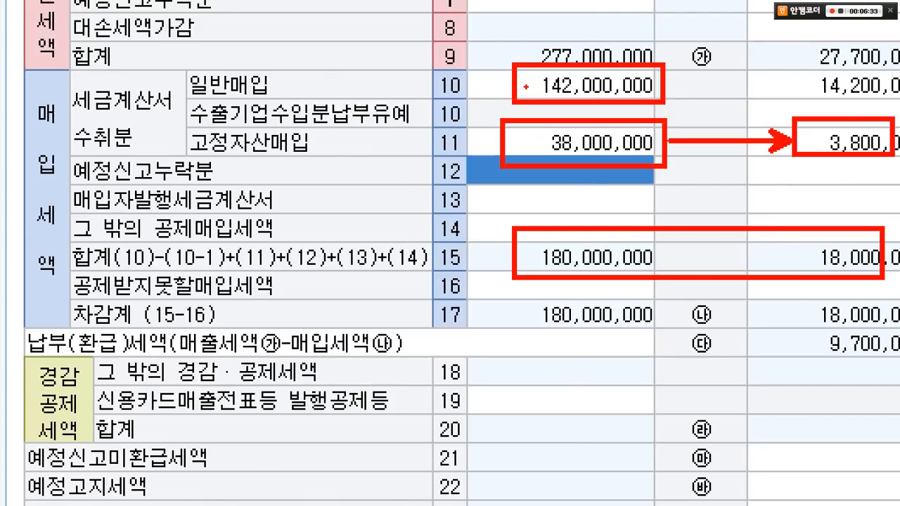
{"action": "key", "text": "Escape"}
{"action": "key", "text": "alt+Tab"}
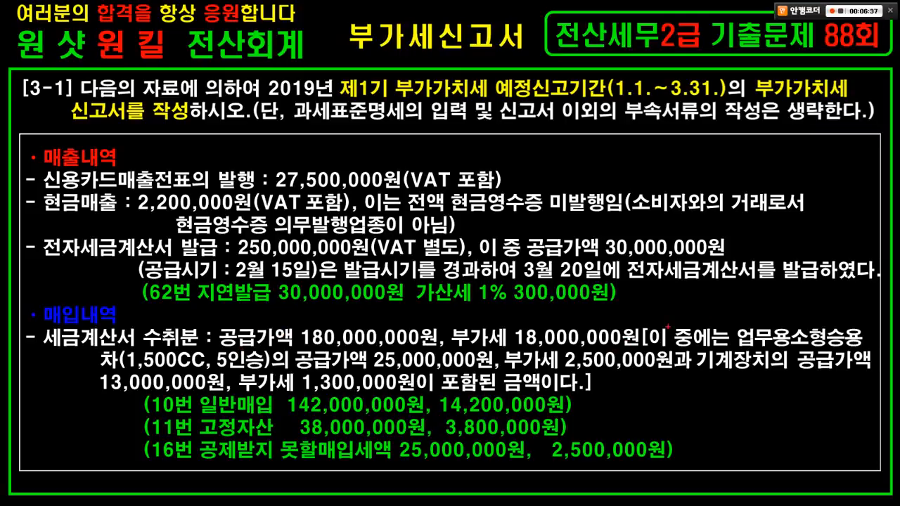
{"action": "left_click_drag", "start_coordinate": [725, 317], "coordinate": [859, 348]}
{"action": "mouse_move", "coordinate": [107, 349]}
{"action": "left_mouse_down"}
{"action": "mouse_move", "coordinate": [287, 374]}
{"action": "mouse_move", "coordinate": [645, 367]}
{"action": "left_mouse_up"}
{"action": "key", "text": "Escape"}
{"action": "key", "text": "alt+Tab"}
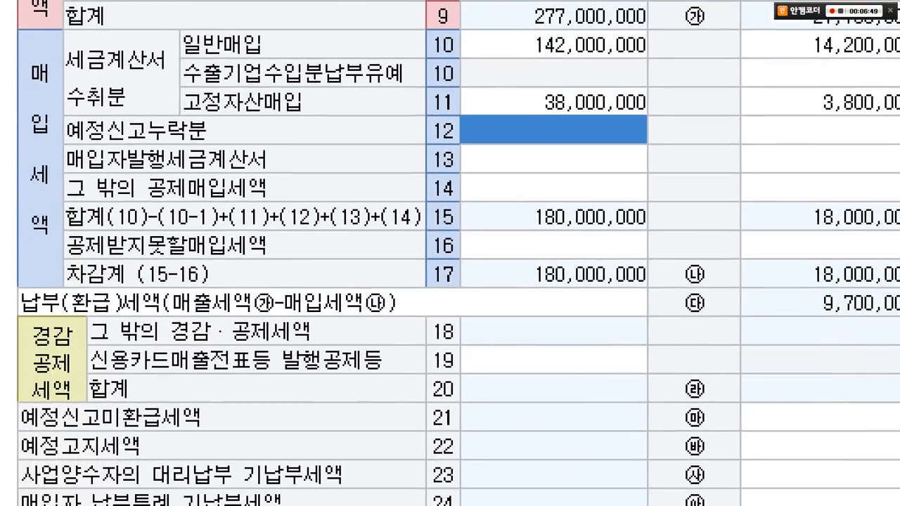
{"action": "mouse_move", "coordinate": [56, 227]}
{"action": "left_mouse_down"}
{"action": "mouse_move", "coordinate": [580, 265]}
{"action": "mouse_move", "coordinate": [875, 265]}
{"action": "left_mouse_up"}
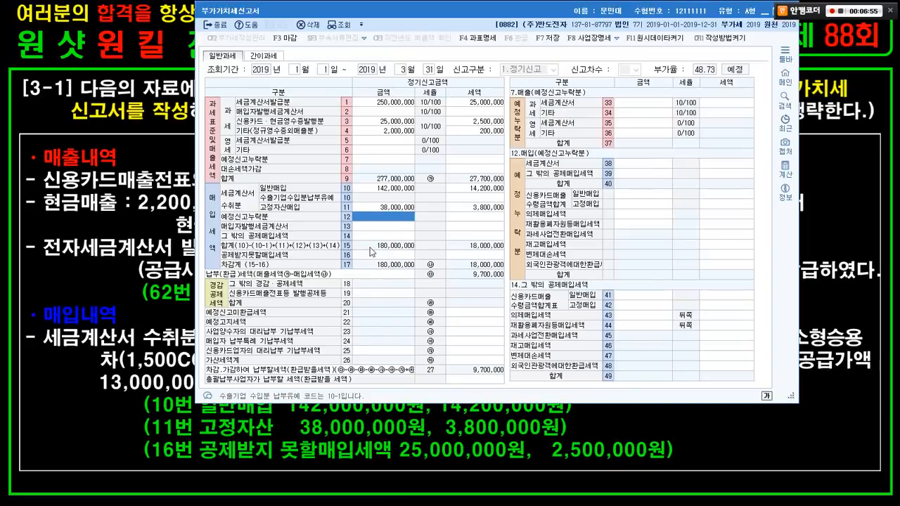
- Enter 25,000,000 as the line 16 non-deductible purchase amount, with its tax
{"action": "left_click", "coordinate": [516, 237]}
{"action": "type", "text": "25000000"}
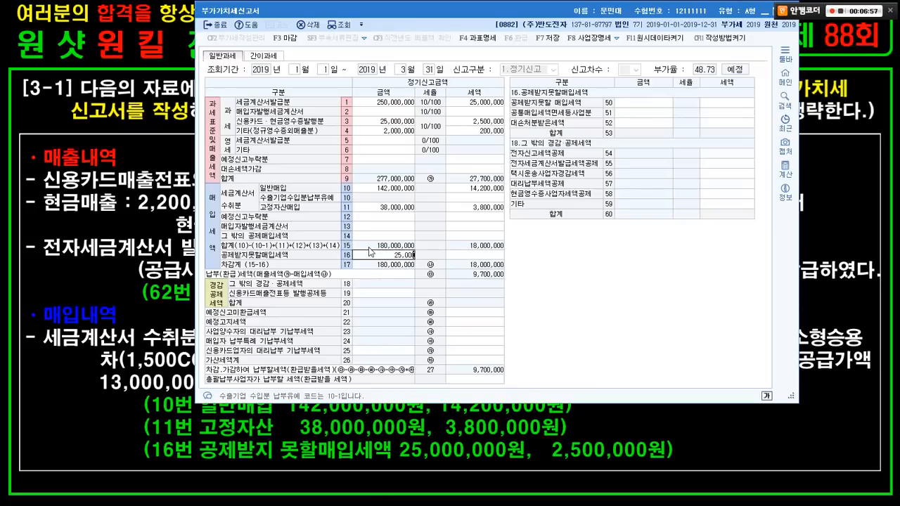
{"action": "key", "text": "Return"}
{"action": "type", "text": "2"}
{"action": "type", "text": "5,000,00"}
{"action": "key", "text": "Return"}
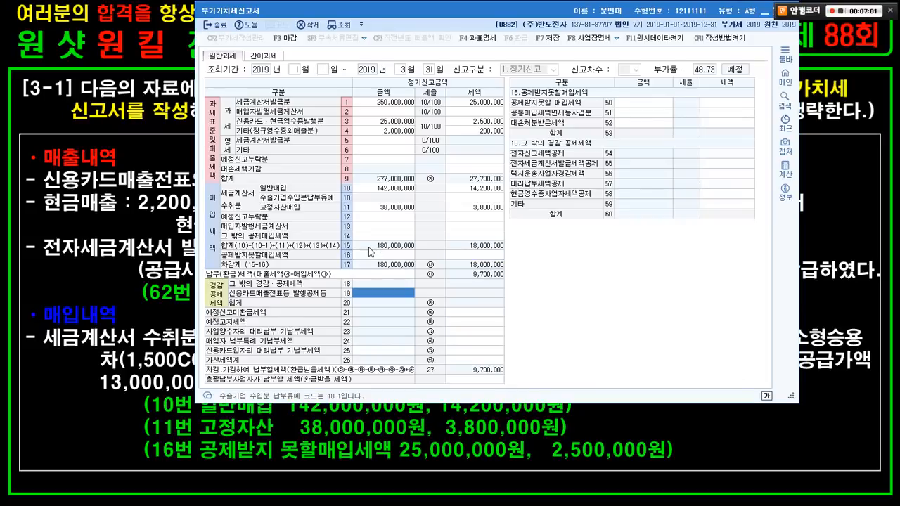
{"action": "left_click", "coordinate": [387, 255]}
{"action": "left_click", "coordinate": [469, 255]}
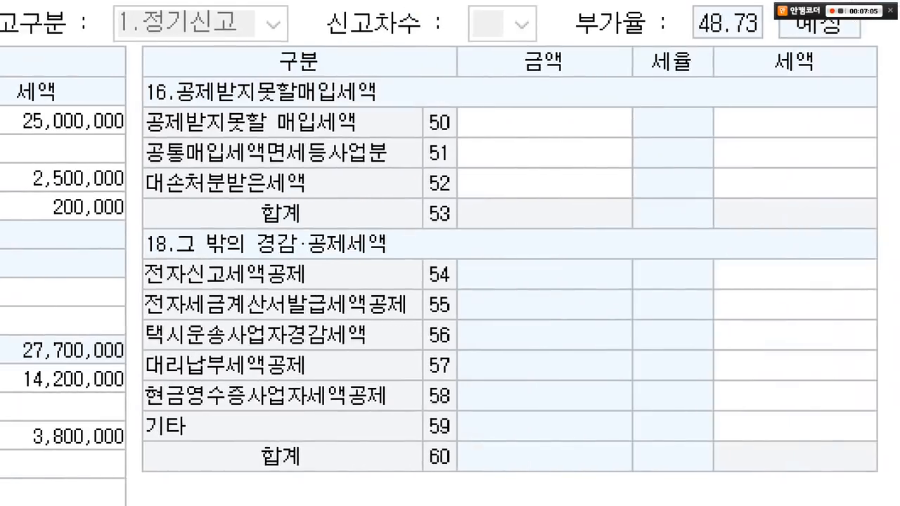
- Record 25,000,000 with 2,500,000 tax on line 50 non-deductible input tax
{"action": "left_click_drag", "start_coordinate": [419, 98], "coordinate": [865, 147]}
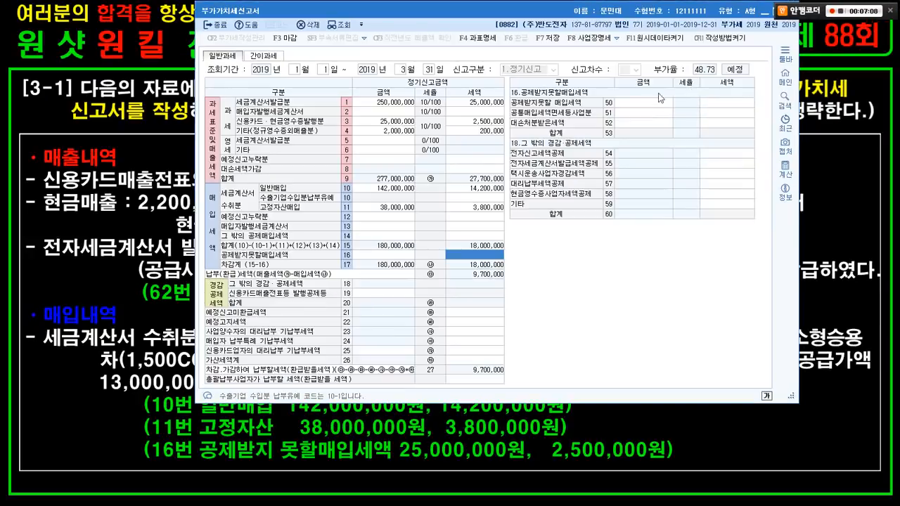
{"action": "left_click", "coordinate": [547, 121]}
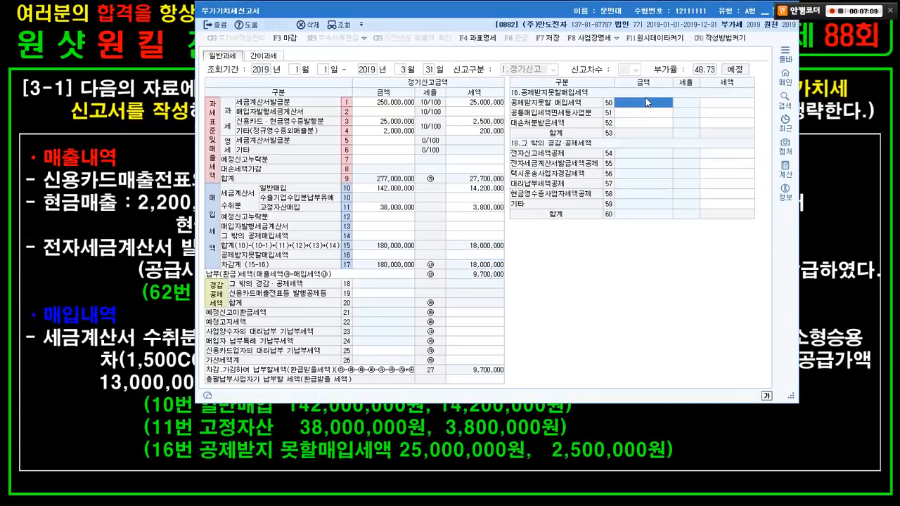
{"action": "type", "text": "25000000"}
{"action": "key", "text": "Return"}
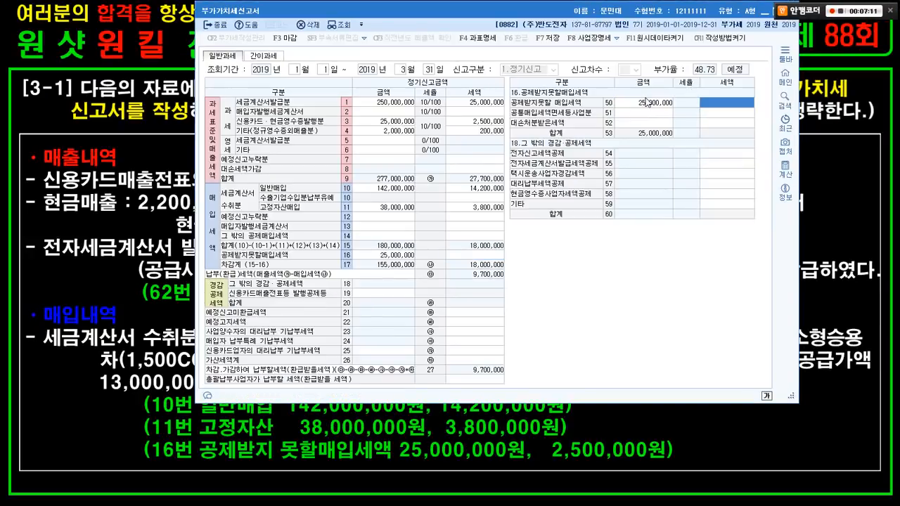
{"action": "type", "text": "2500000"}
{"action": "key", "text": "Return"}
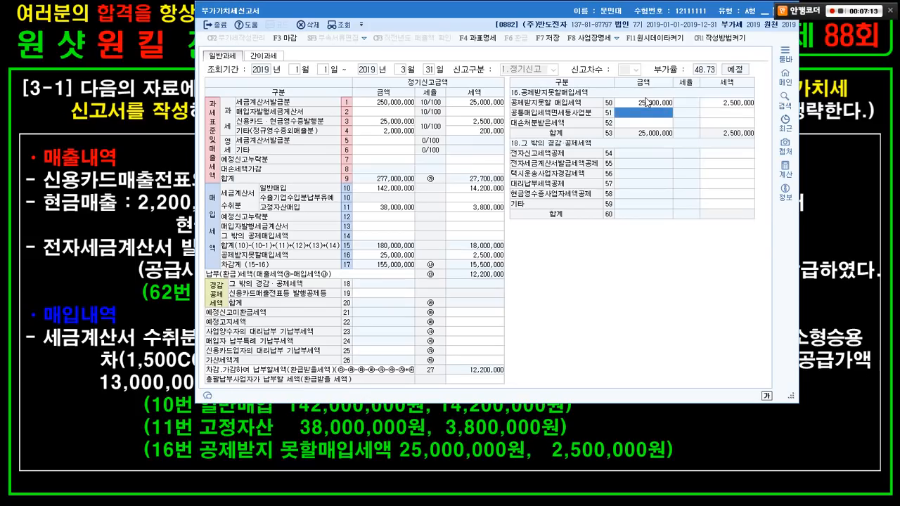
- Box the line 50 and line 16 amounts for emphasis, then switch to the problem slide
{"action": "key", "text": "ctrl+1"}
{"action": "left_click", "coordinate": [644, 100]}
{"action": "left_click_drag", "start_coordinate": [604, 81], "coordinate": [816, 131]}
{"action": "right_click", "coordinate": [726, 225]}
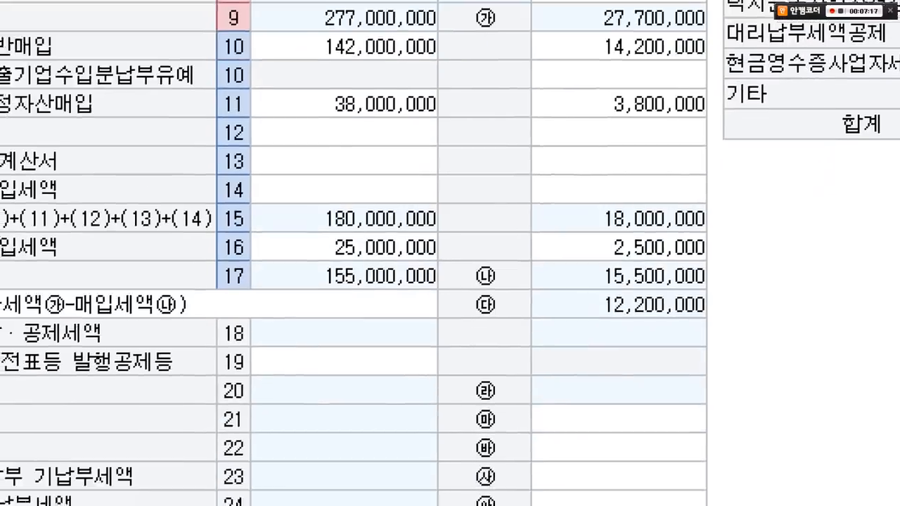
{"action": "left_click", "coordinate": [372, 249]}
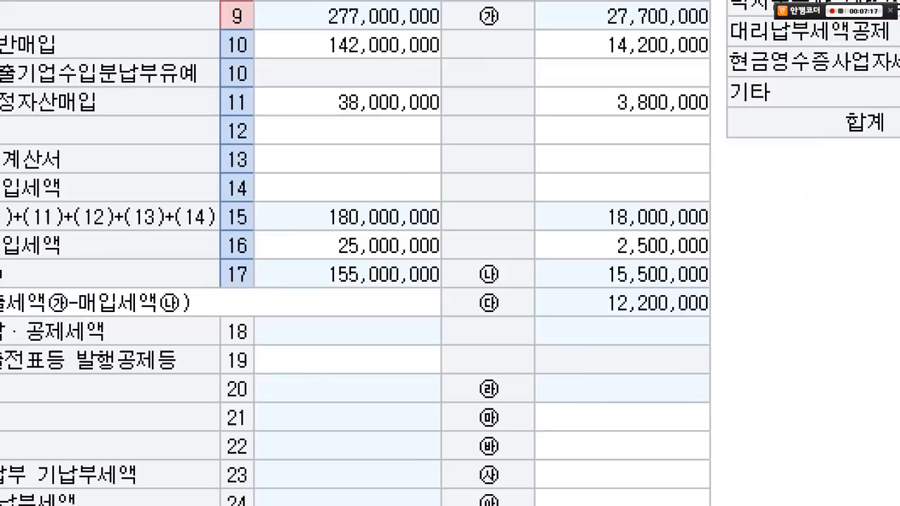
{"action": "left_click_drag", "start_coordinate": [236, 222], "coordinate": [727, 266]}
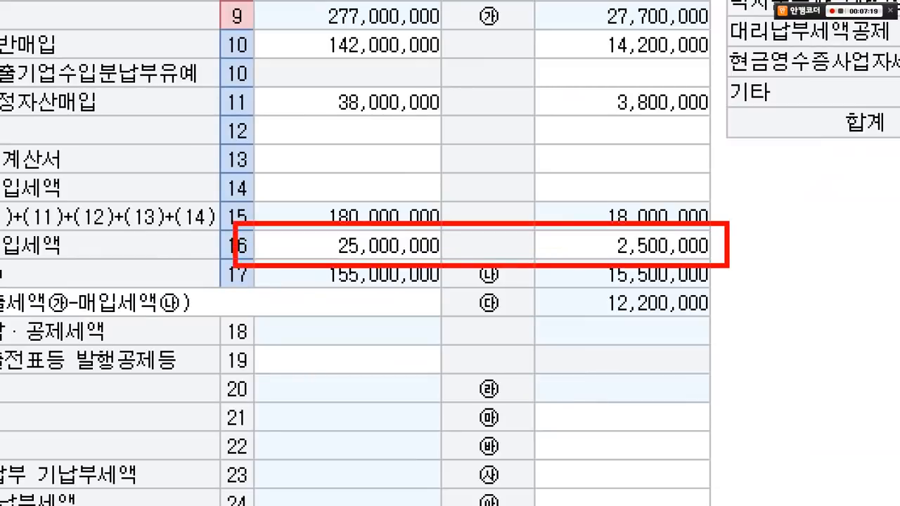
{"action": "key", "text": "Escape"}
{"action": "key", "text": "alt+Tab"}
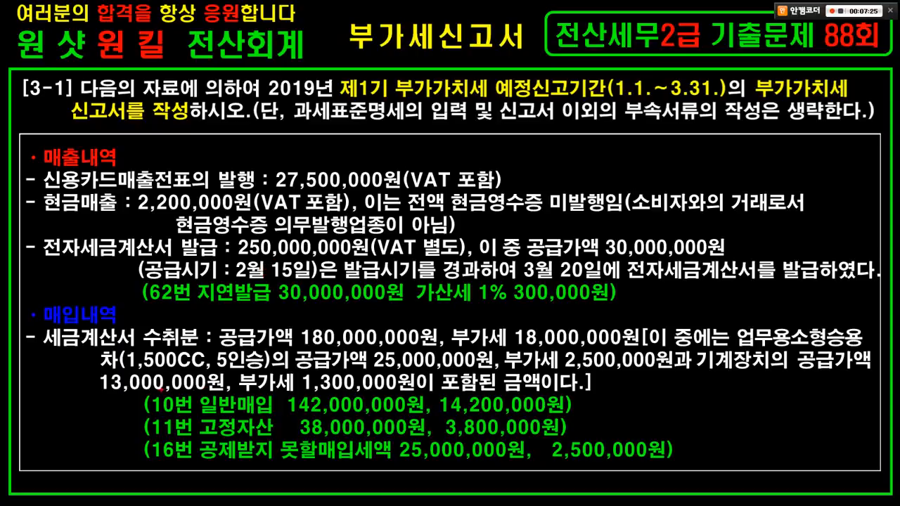
{"action": "mouse_move", "coordinate": [135, 391]}
{"action": "left_mouse_down"}
{"action": "mouse_move", "coordinate": [291, 412]}
{"action": "mouse_move", "coordinate": [554, 415]}
{"action": "left_mouse_up"}
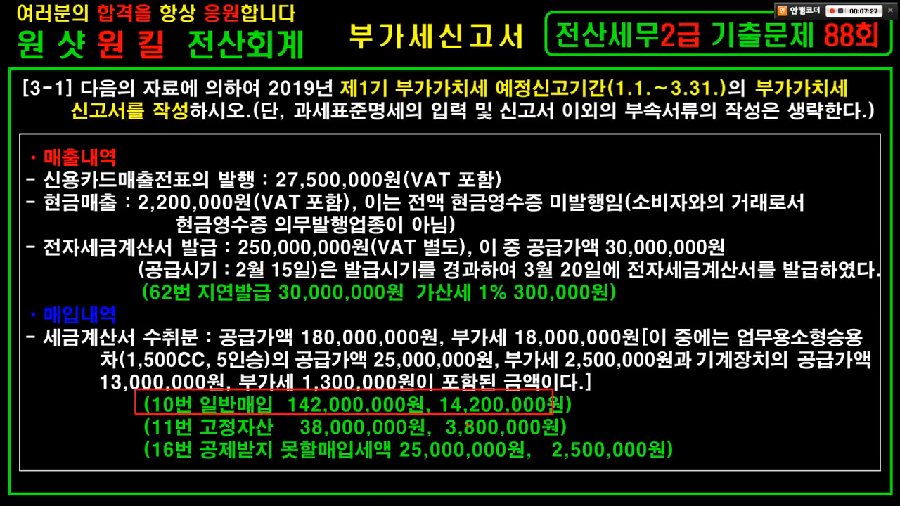
{"action": "left_click_drag", "start_coordinate": [151, 436], "coordinate": [550, 435]}
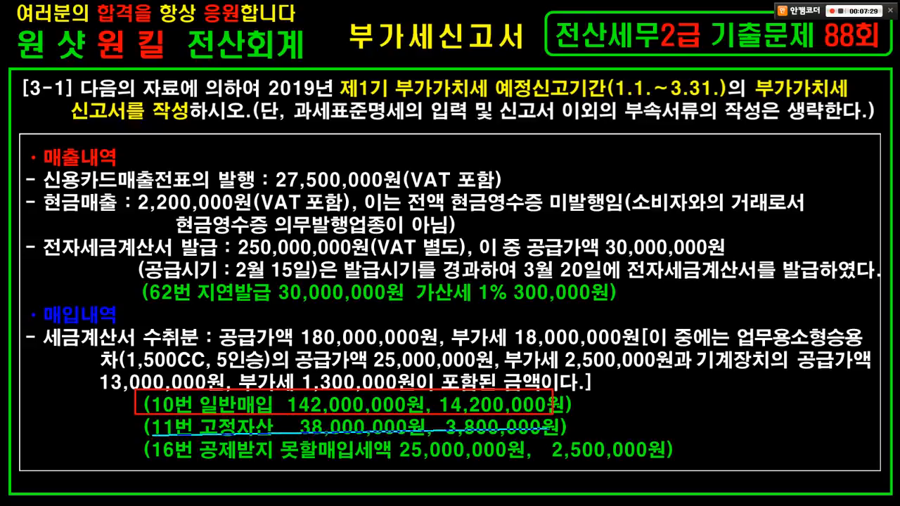
{"action": "left_click_drag", "start_coordinate": [163, 462], "coordinate": [620, 462]}
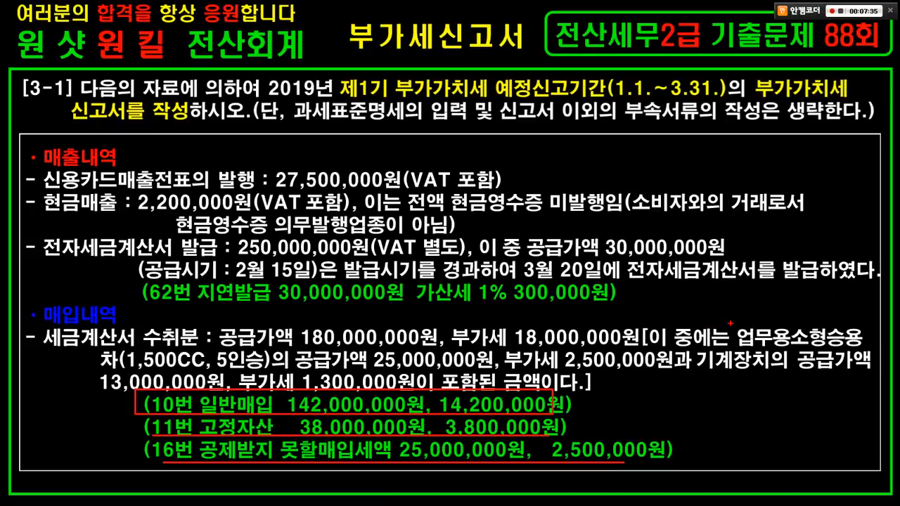
{"action": "left_click_drag", "start_coordinate": [736, 320], "coordinate": [871, 351]}
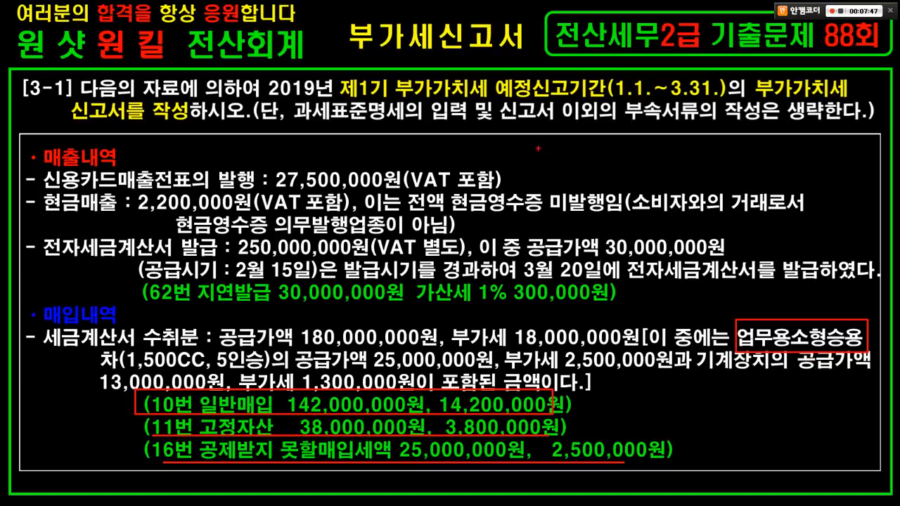
{"action": "left_click_drag", "start_coordinate": [515, 140], "coordinate": [622, 166]}
- Bring the KcLep VAT return form back in front of the slide
{"action": "key", "text": "Escape"}
{"action": "key", "text": "alt+Tab"}
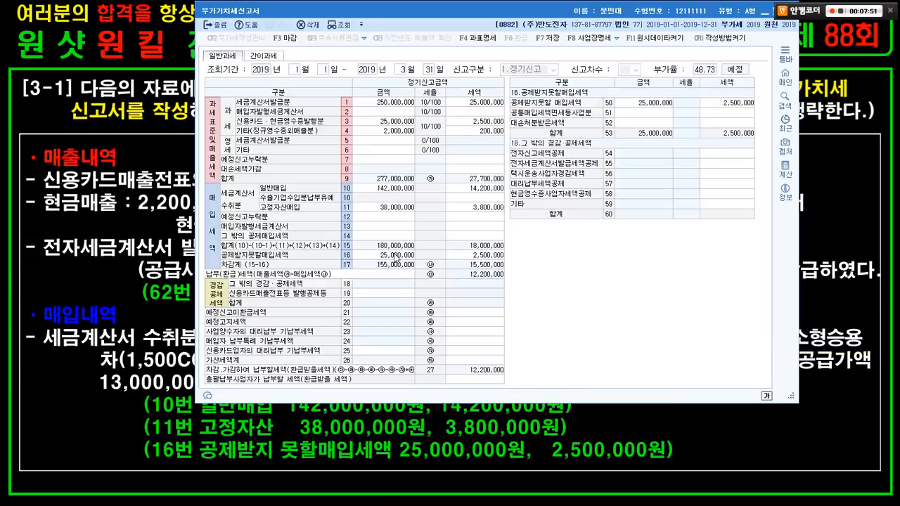
{"action": "key", "text": "ctrl+1"}
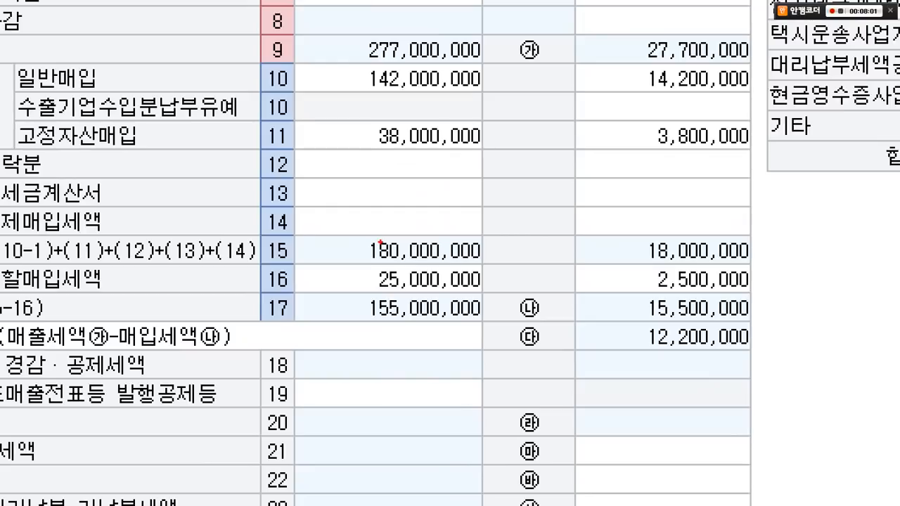
- Box line 11 (38,000,000/3,800,000) and line 16 (25,000,000/2,500,000), labelling them items 1 and 2
{"action": "mouse_move", "coordinate": [10, 118]}
{"action": "left_mouse_down"}
{"action": "mouse_move", "coordinate": [186, 146]}
{"action": "mouse_move", "coordinate": [543, 158]}
{"action": "left_mouse_up"}
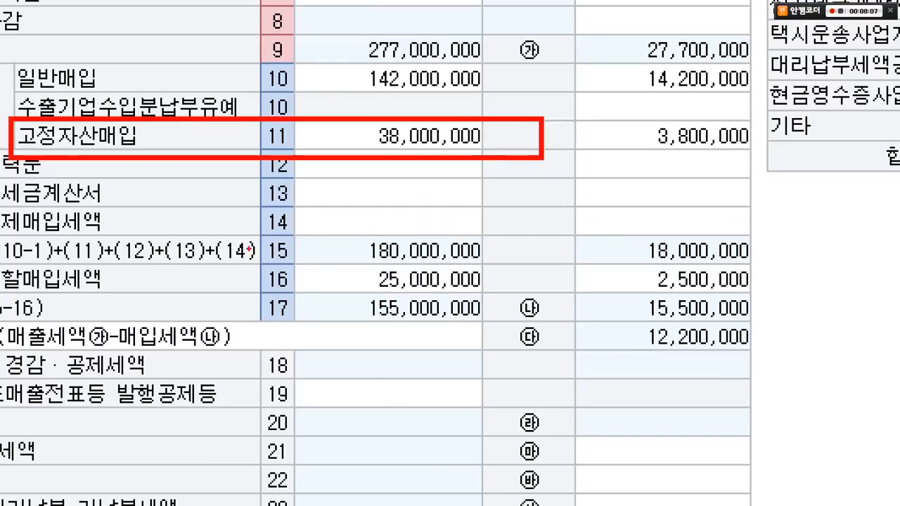
{"action": "left_click_drag", "start_coordinate": [195, 265], "coordinate": [763, 297]}
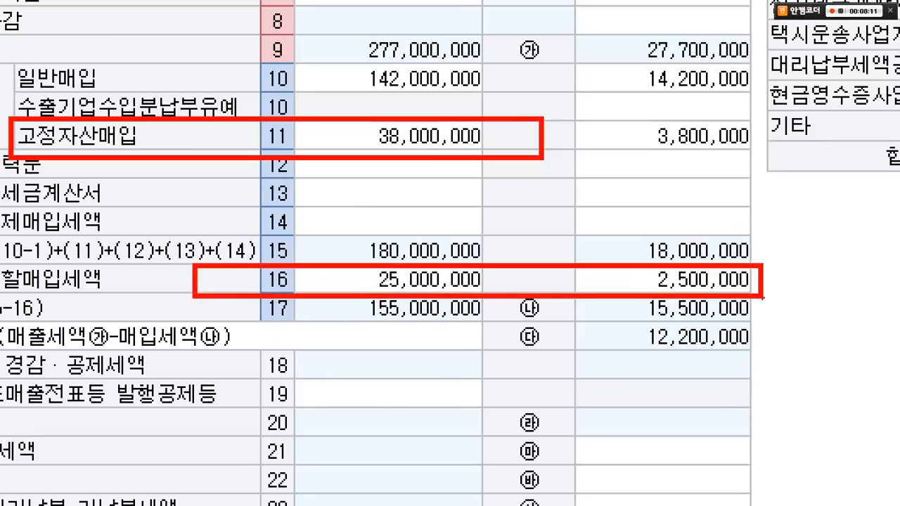
{"action": "mouse_move", "coordinate": [436, 263]}
{"action": "left_mouse_down"}
{"action": "mouse_move", "coordinate": [401, 239]}
{"action": "mouse_move", "coordinate": [442, 259]}
{"action": "left_mouse_up"}
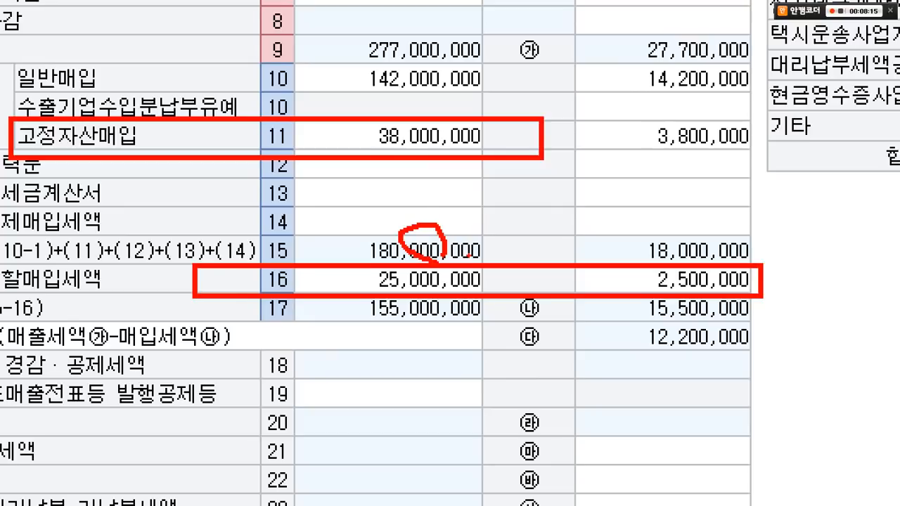
{"action": "left_click_drag", "start_coordinate": [584, 117], "coordinate": [581, 148]}
{"action": "mouse_move", "coordinate": [585, 159]}
{"action": "left_mouse_down"}
{"action": "mouse_move", "coordinate": [556, 151]}
{"action": "mouse_move", "coordinate": [574, 105]}
{"action": "mouse_move", "coordinate": [609, 141]}
{"action": "mouse_move", "coordinate": [582, 163]}
{"action": "left_mouse_up"}
{"action": "mouse_move", "coordinate": [204, 131]}
{"action": "left_mouse_down"}
{"action": "mouse_move", "coordinate": [193, 151]}
{"action": "mouse_move", "coordinate": [208, 122]}
{"action": "mouse_move", "coordinate": [221, 152]}
{"action": "left_mouse_up"}
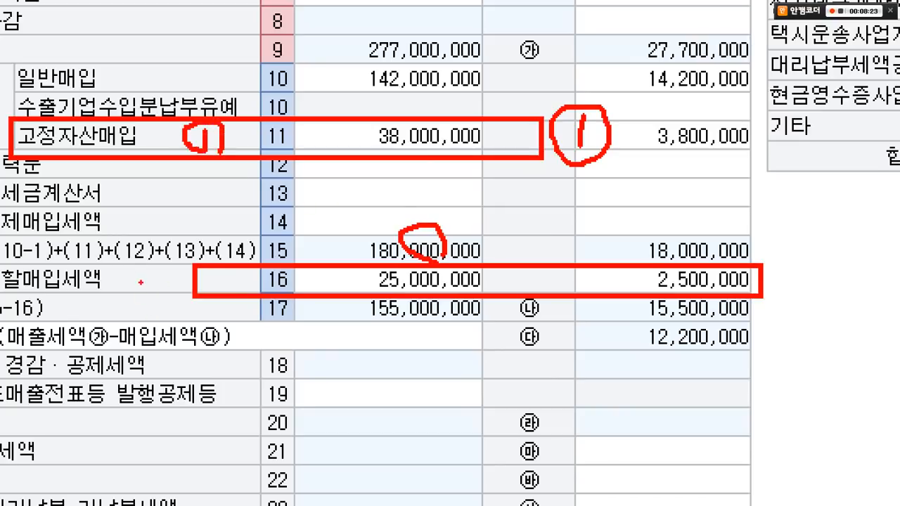
{"action": "mouse_move", "coordinate": [131, 271]}
{"action": "left_mouse_down"}
{"action": "mouse_move", "coordinate": [156, 287]}
{"action": "mouse_move", "coordinate": [127, 247]}
{"action": "mouse_move", "coordinate": [168, 301]}
{"action": "left_mouse_up"}
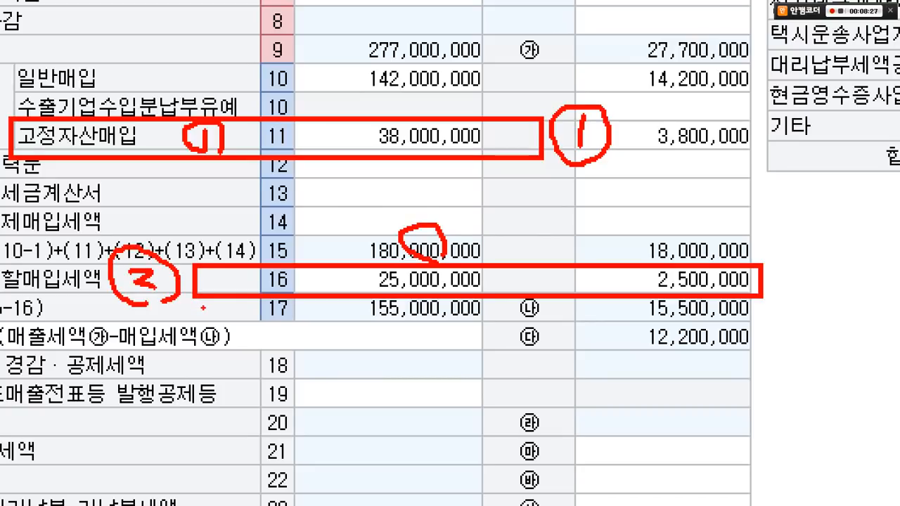
{"action": "key", "text": "Escape"}
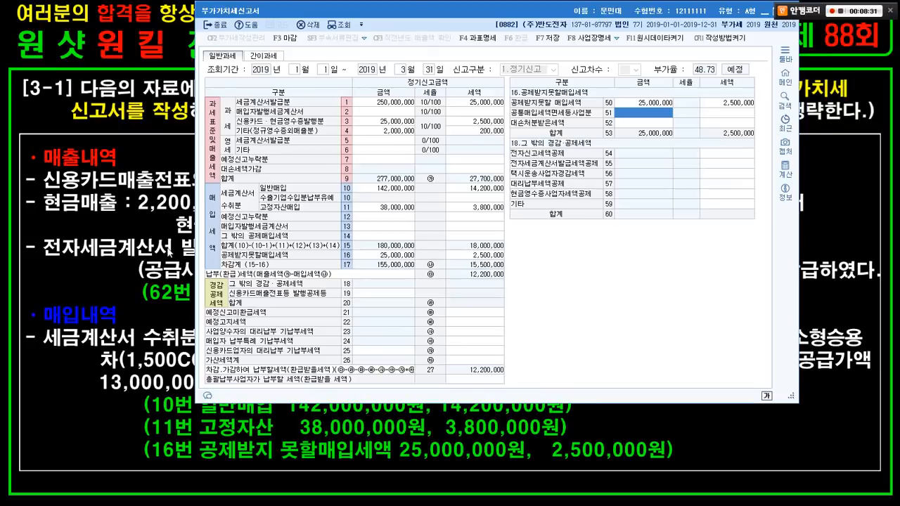
- On the problem slide, mark the cash sales amount, the 5인승 purchase detail and the supply value wording
{"action": "left_click", "coordinate": [169, 252]}
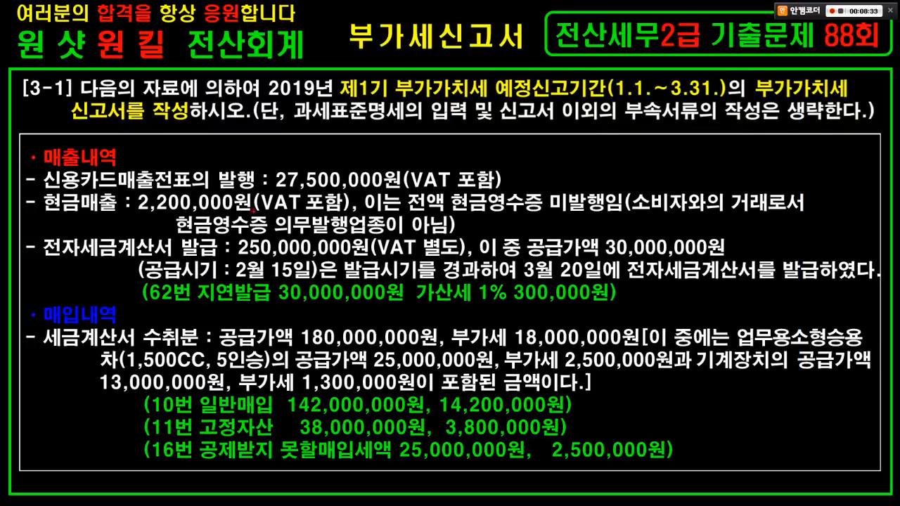
{"action": "mouse_move", "coordinate": [259, 225]}
{"action": "left_mouse_down"}
{"action": "mouse_move", "coordinate": [203, 178]}
{"action": "mouse_move", "coordinate": [262, 205]}
{"action": "left_mouse_up"}
{"action": "left_click_drag", "start_coordinate": [228, 335], "coordinate": [288, 380]}
{"action": "left_click_drag", "start_coordinate": [545, 163], "coordinate": [561, 174]}
{"action": "mouse_move", "coordinate": [558, 186]}
{"action": "left_mouse_down"}
{"action": "mouse_move", "coordinate": [534, 158]}
{"action": "mouse_move", "coordinate": [571, 180]}
{"action": "mouse_move", "coordinate": [613, 163]}
{"action": "mouse_move", "coordinate": [606, 167]}
{"action": "left_mouse_up"}
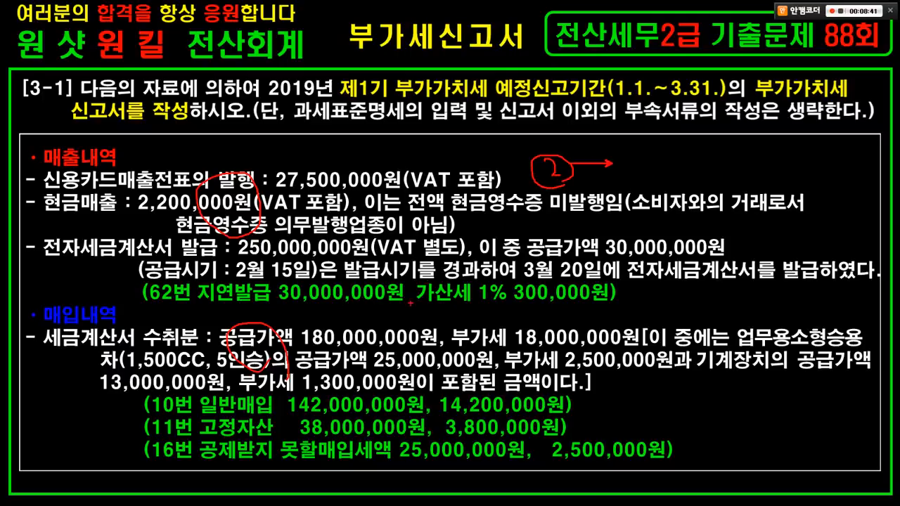
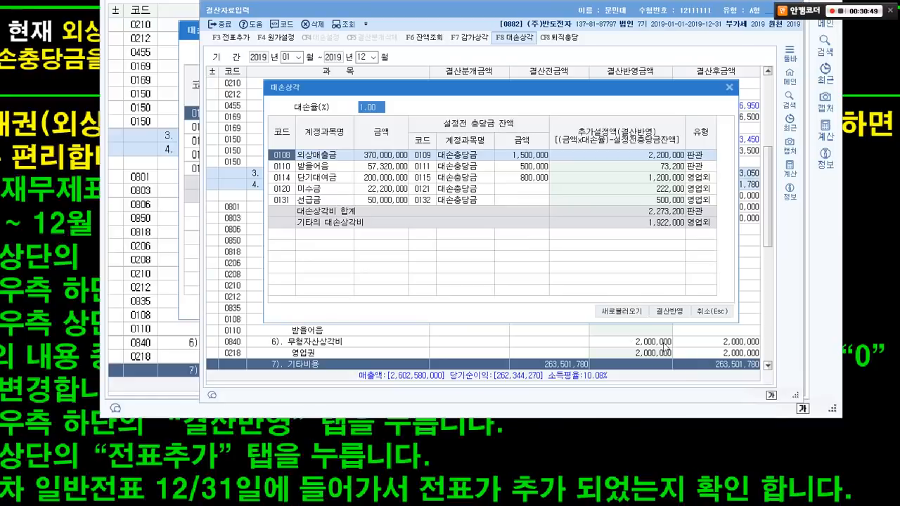
{"action": "left_click", "coordinate": [624, 312]}
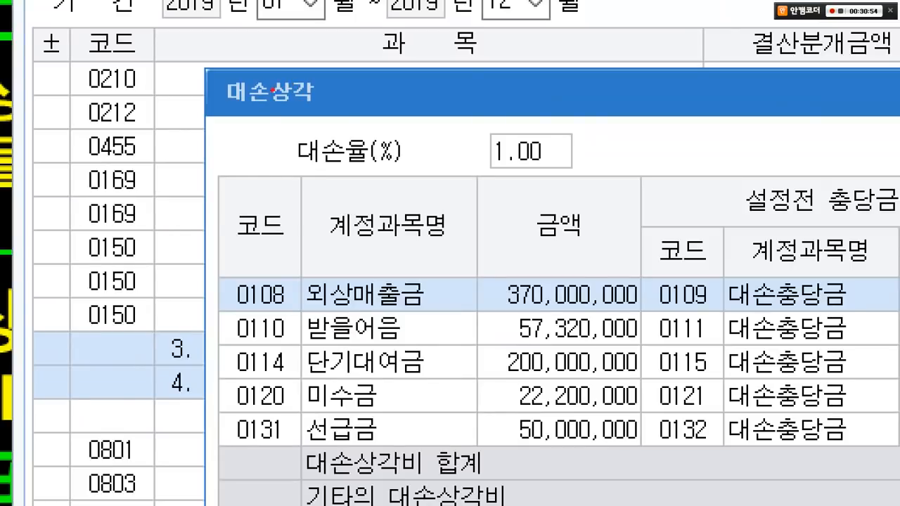
{"action": "left_click_drag", "start_coordinate": [272, 90], "coordinate": [603, 202]}
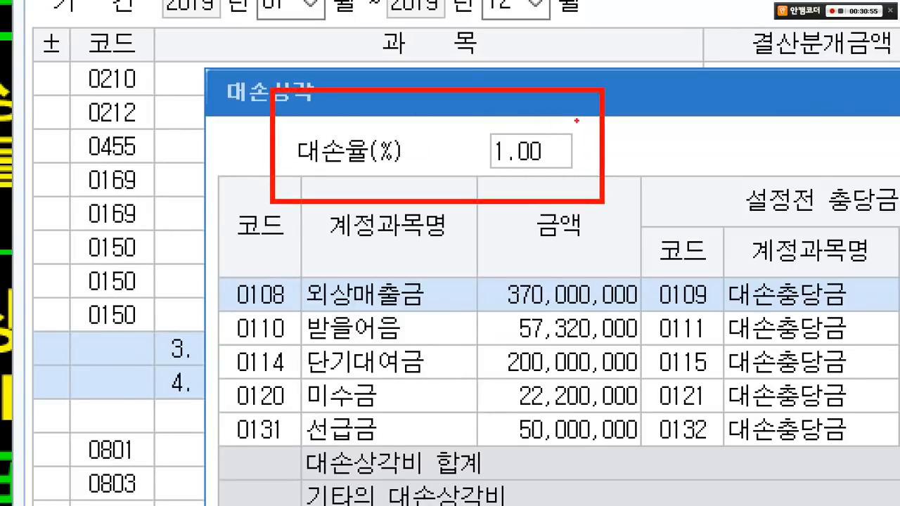
{"action": "left_click_drag", "start_coordinate": [548, 114], "coordinate": [581, 115]}
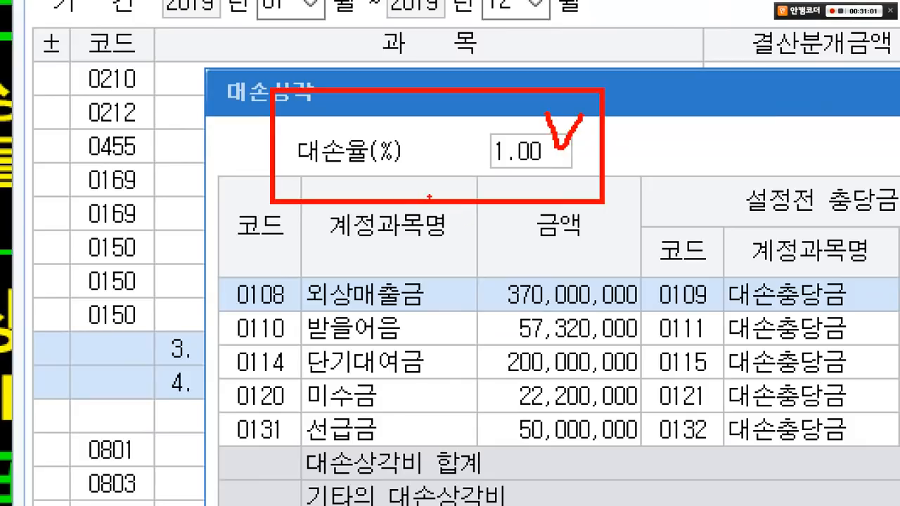
{"action": "key", "text": "Escape"}
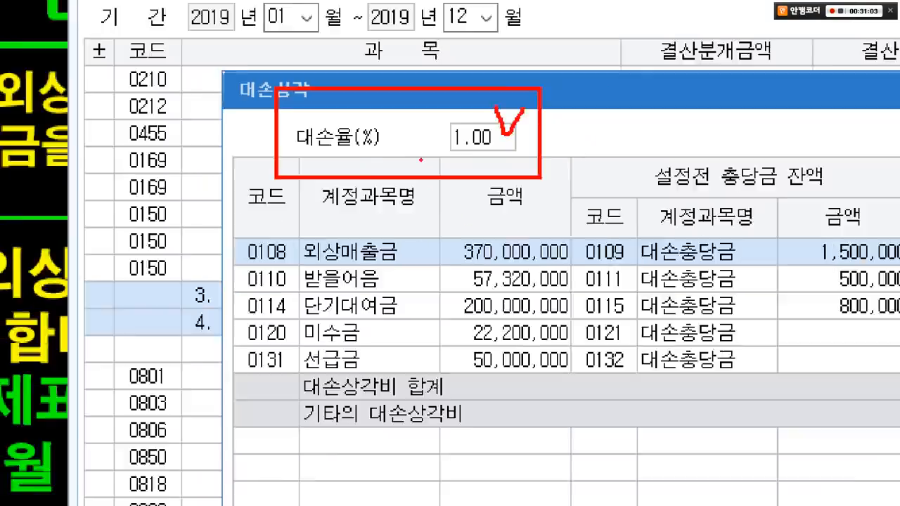
{"action": "left_click", "coordinate": [364, 107]}
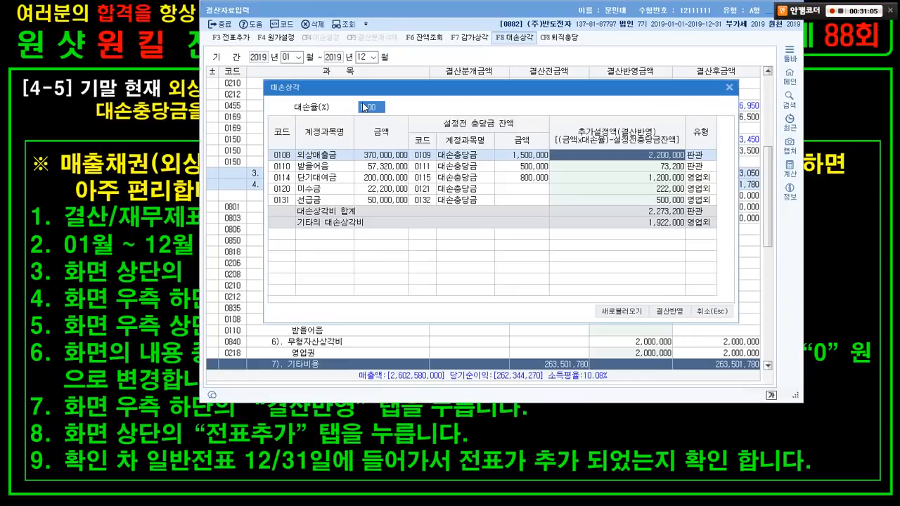
{"action": "type", "text": "2"}
{"action": "key", "text": "Return"}
{"action": "key", "text": "ctrl+1"}
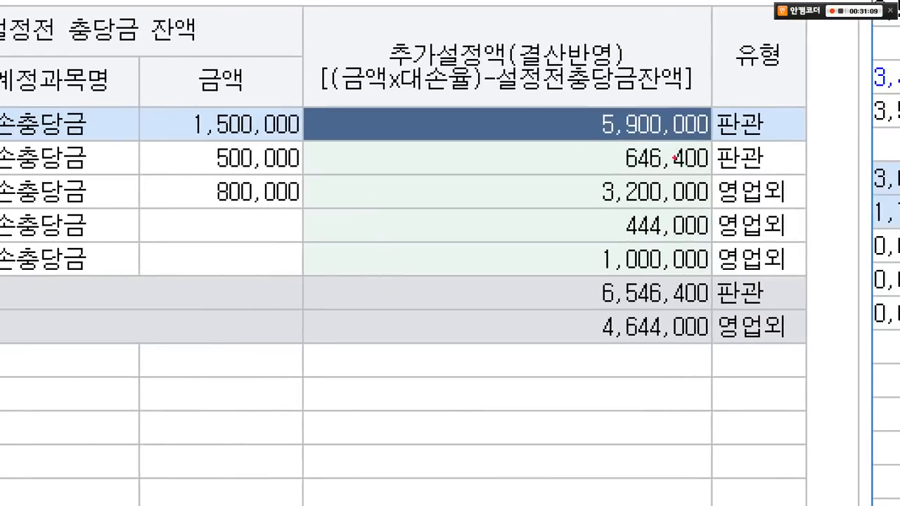
{"action": "mouse_move", "coordinate": [575, 98]}
{"action": "left_mouse_down"}
{"action": "mouse_move", "coordinate": [663, 106]}
{"action": "mouse_move", "coordinate": [726, 145]}
{"action": "left_mouse_up"}
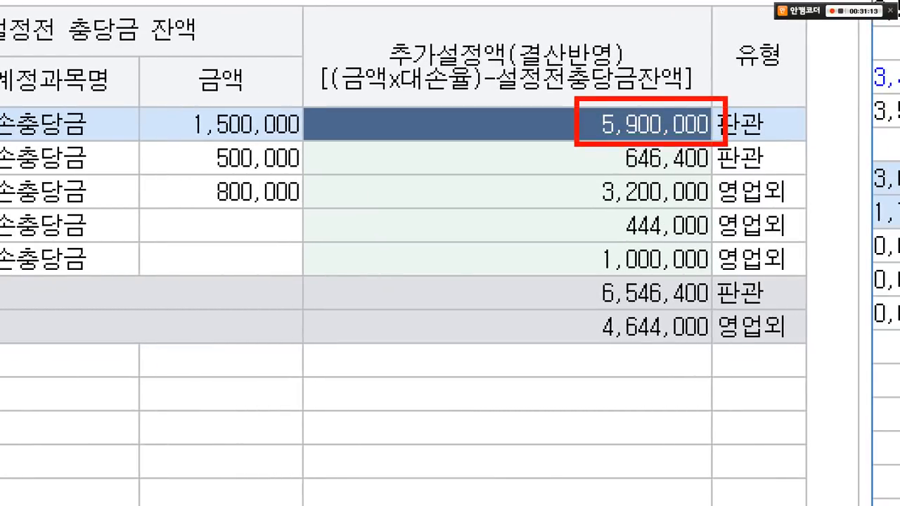
{"action": "key", "text": "Escape"}
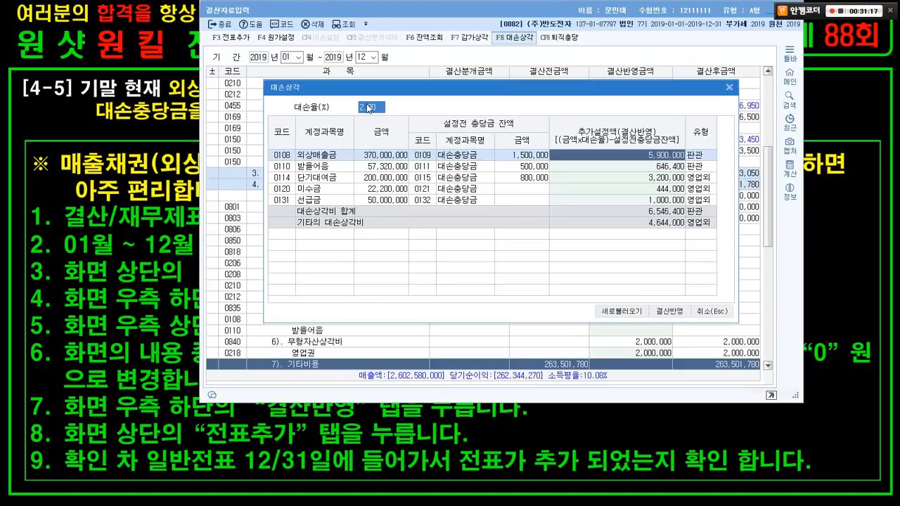
{"action": "type", "text": "1"}
{"action": "key", "text": "Return"}
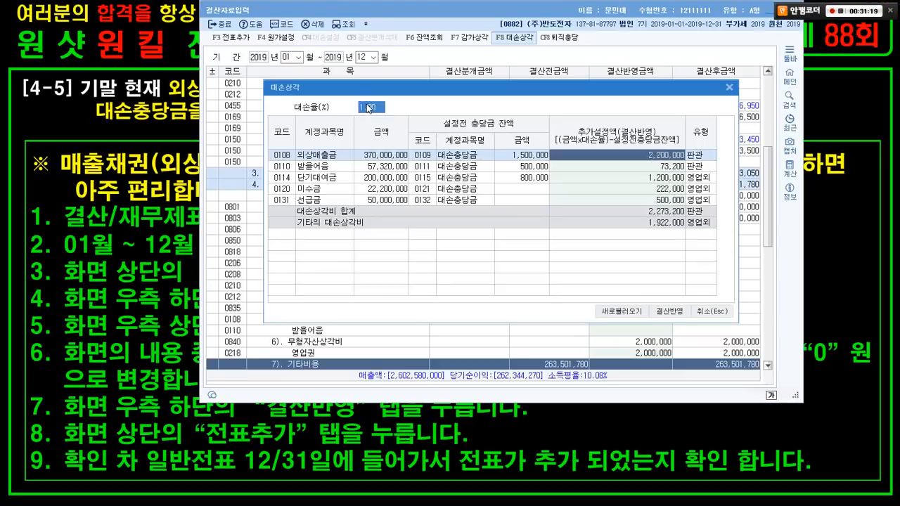
{"action": "key", "text": "ctrl+1"}
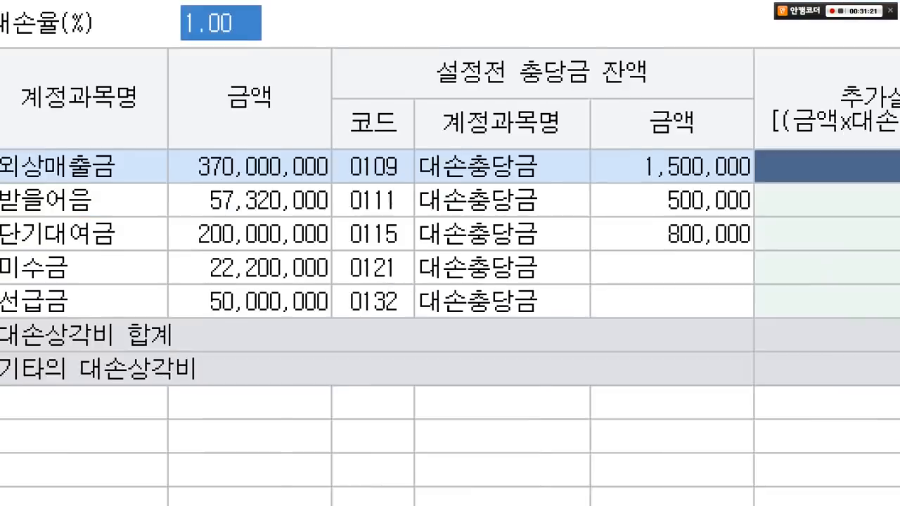
{"action": "key", "text": "Escape"}
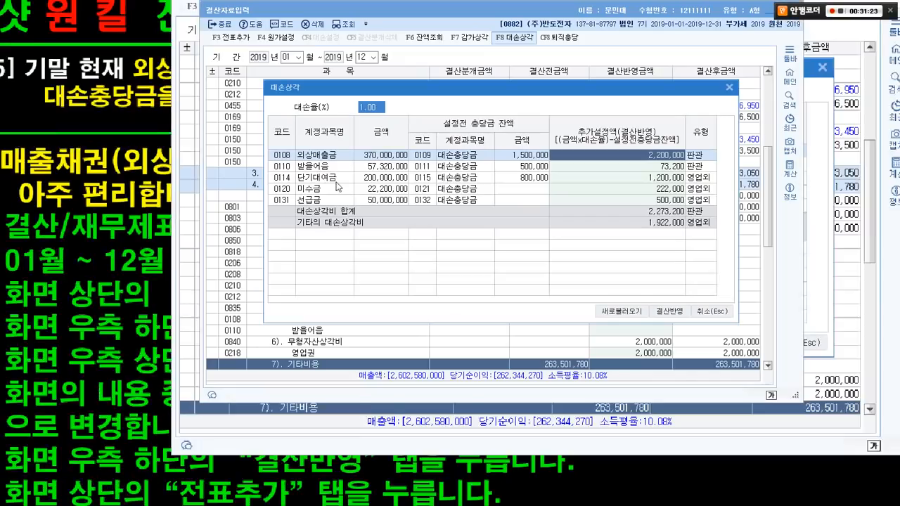
{"action": "left_click", "coordinate": [642, 165]}
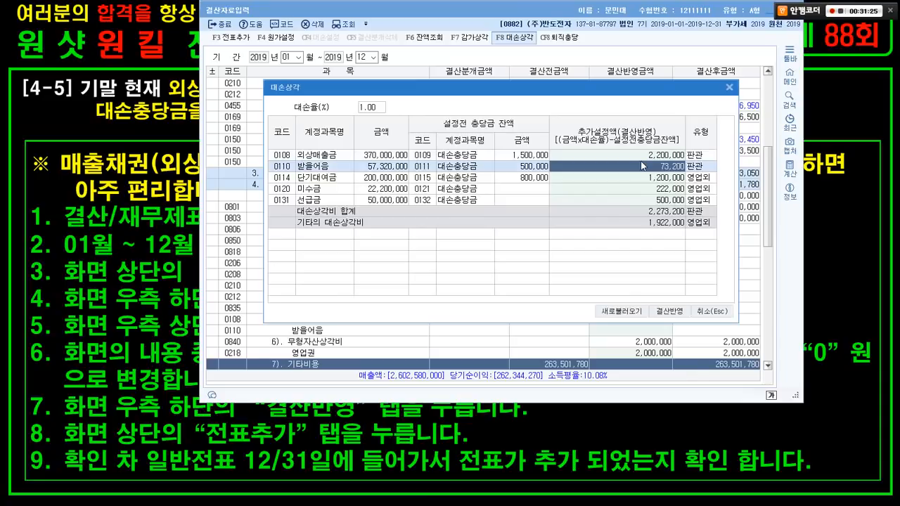
{"action": "key", "text": "ctrl+1"}
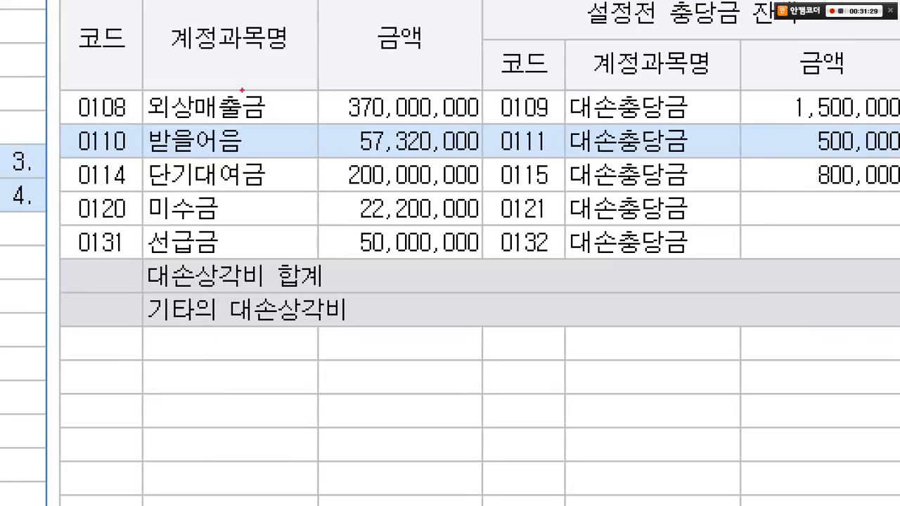
{"action": "left_click_drag", "start_coordinate": [65, 76], "coordinate": [289, 116]}
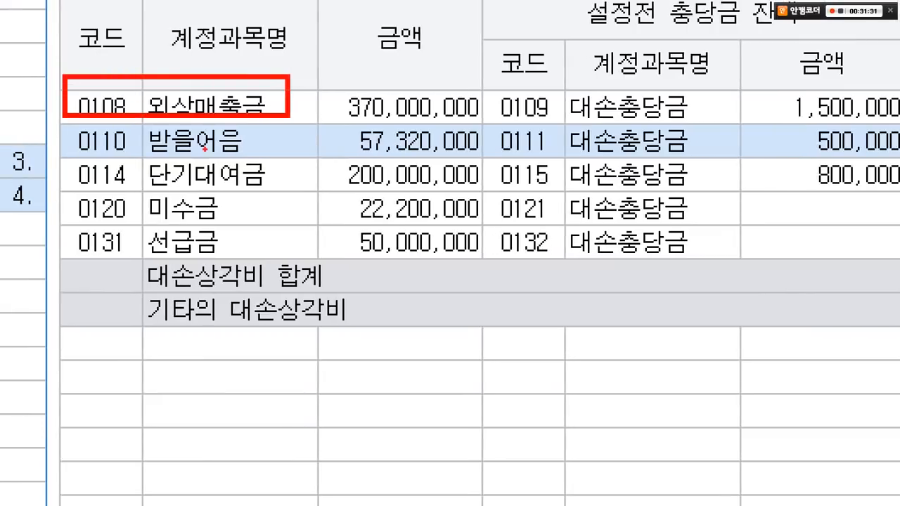
{"action": "mouse_move", "coordinate": [57, 150]}
{"action": "left_mouse_down"}
{"action": "mouse_move", "coordinate": [236, 192]}
{"action": "mouse_move", "coordinate": [306, 192]}
{"action": "left_mouse_up"}
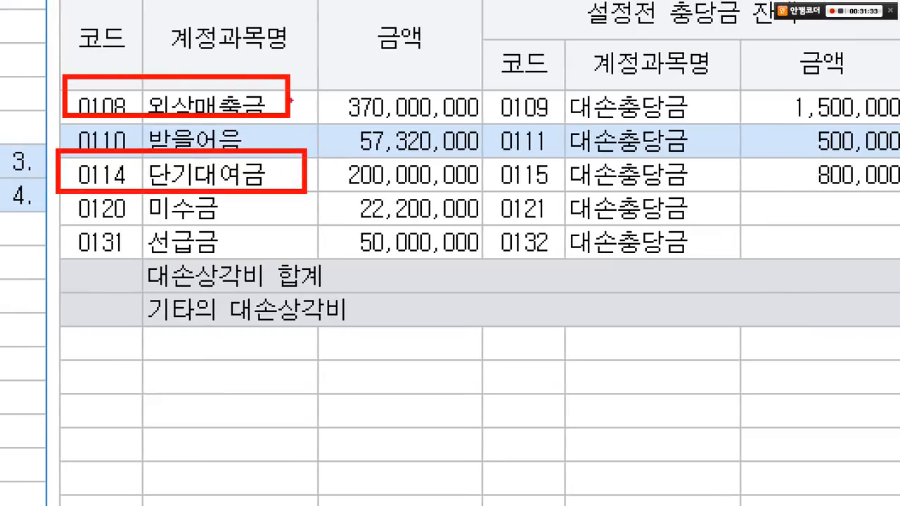
{"action": "mouse_move", "coordinate": [290, 99]}
{"action": "left_mouse_down"}
{"action": "mouse_move", "coordinate": [343, 132]}
{"action": "mouse_move", "coordinate": [318, 167]}
{"action": "left_mouse_up"}
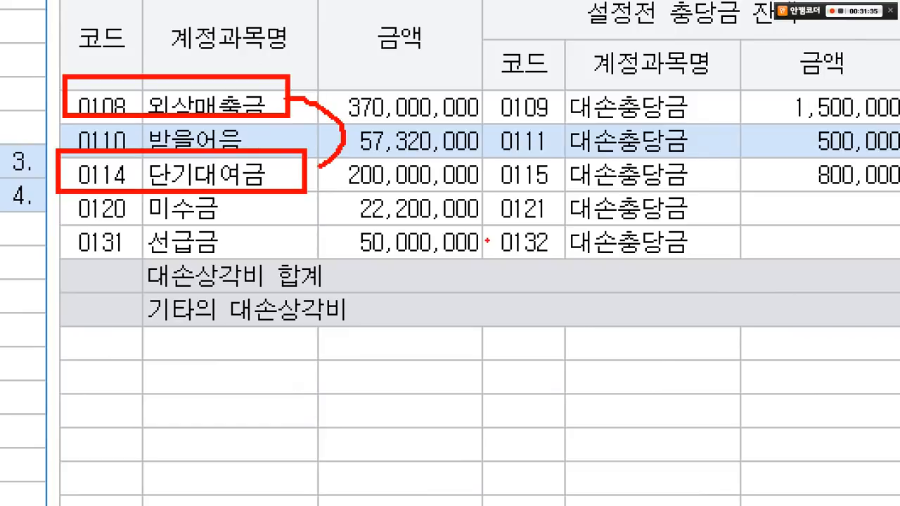
- Try changing the bad-debt rate to 3% in the 대손상각 dialog
{"action": "key", "text": "Escape"}
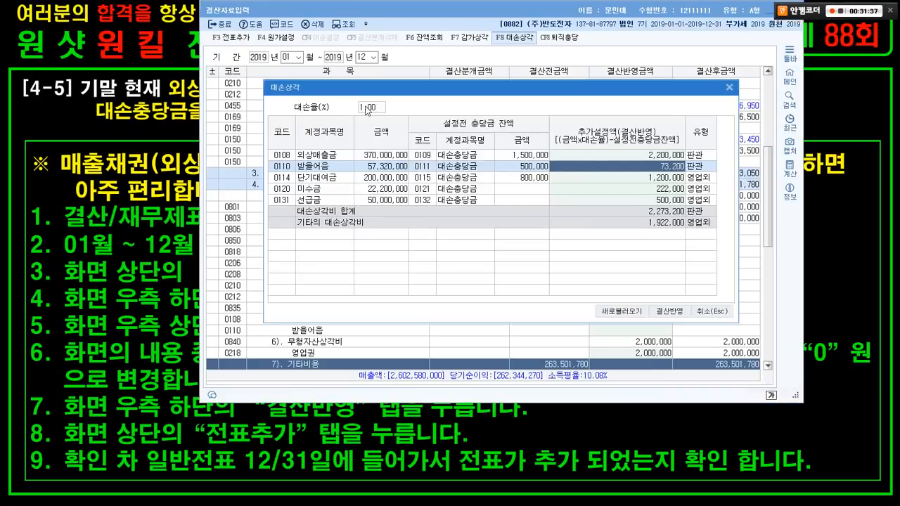
{"action": "left_click", "coordinate": [365, 106]}
{"action": "type", "text": "3"}
{"action": "key", "text": "Return"}
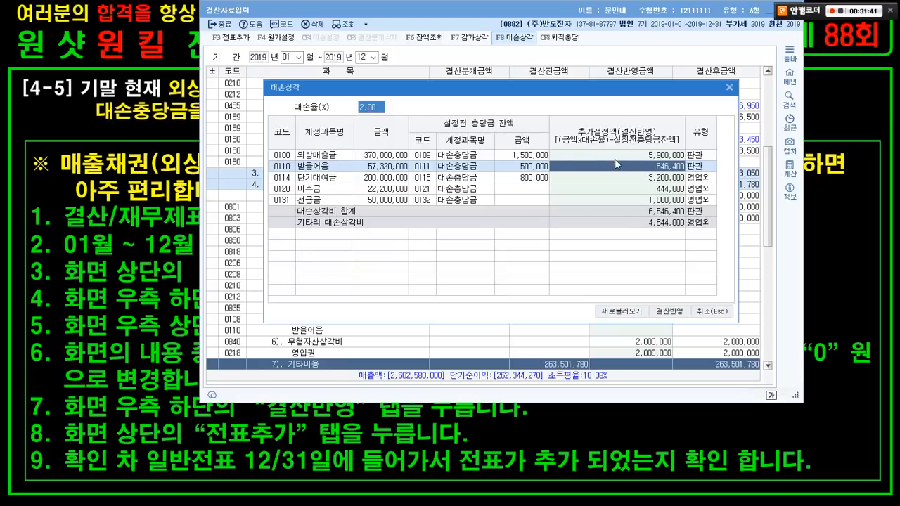
{"action": "key", "text": "ctrl+1"}
{"action": "left_click", "coordinate": [696, 170]}
{"action": "left_click_drag", "start_coordinate": [513, 103], "coordinate": [659, 143]}
{"action": "key", "text": "Escape"}
- Reset the bad-debt rate to 1%, briefly testing 0% before returning to 1%
{"action": "type", "text": "1"}
{"action": "key", "text": "Return"}
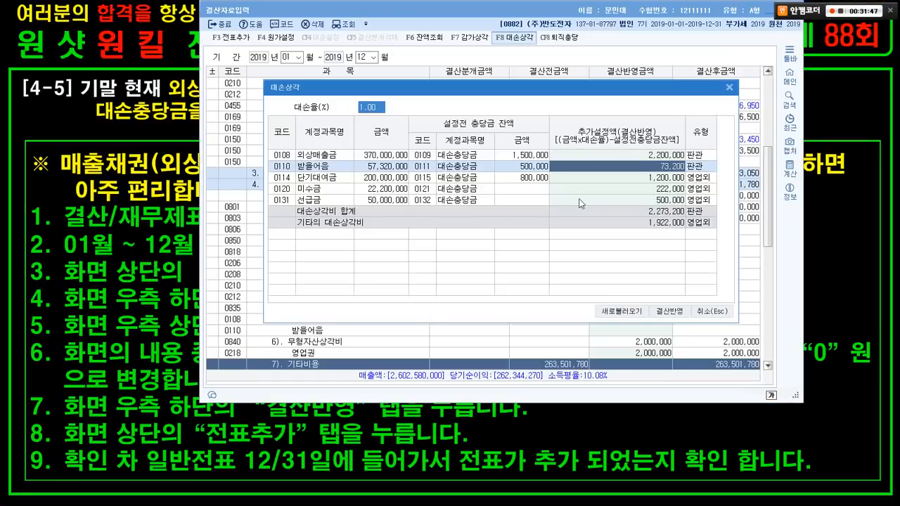
{"action": "type", "text": "0"}
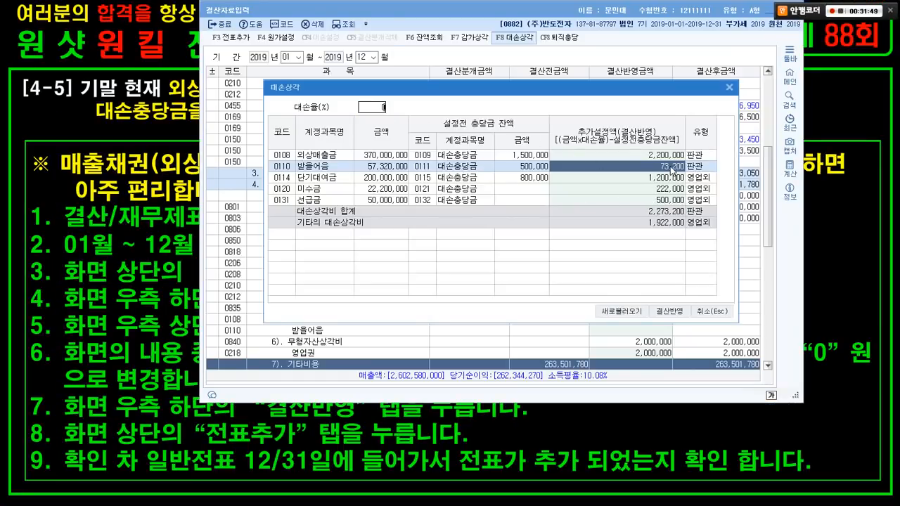
{"action": "key", "text": "Return"}
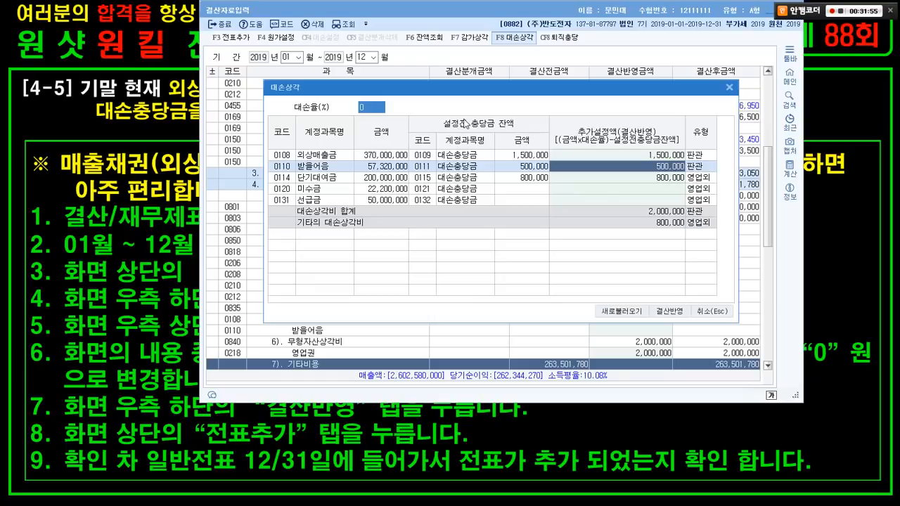
{"action": "type", "text": "1"}
{"action": "key", "text": "Return"}
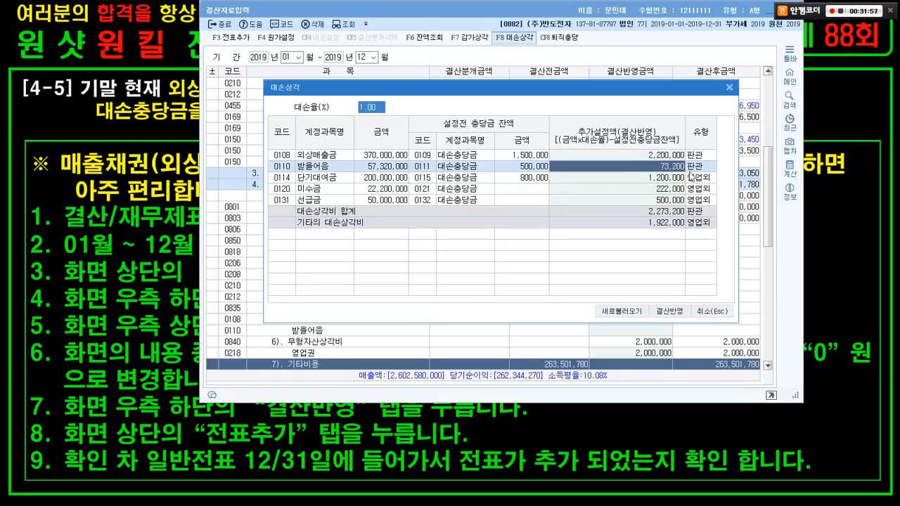
- Enter 0 as the additional allowance for 받을어음, 미수금 and 선급금
{"action": "type", "text": "0"}
{"action": "key", "text": "Return"}
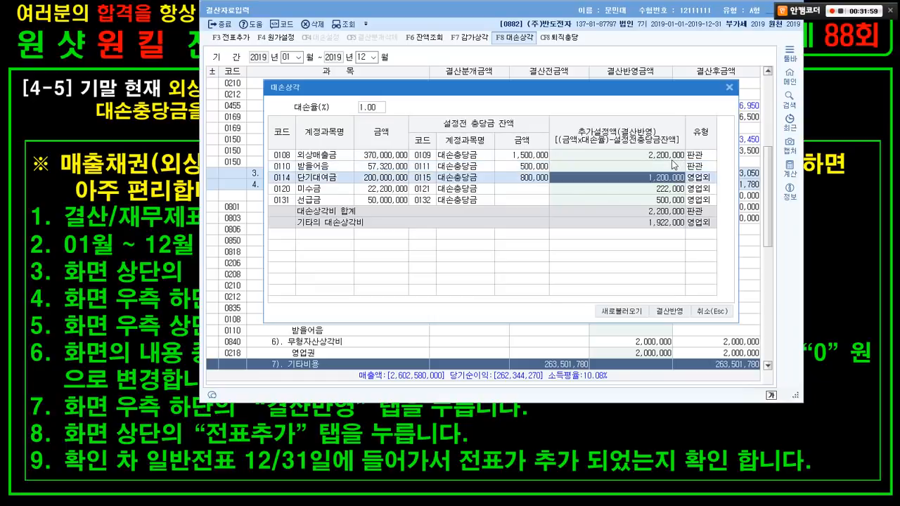
{"action": "key", "text": "Return"}
{"action": "type", "text": "0"}
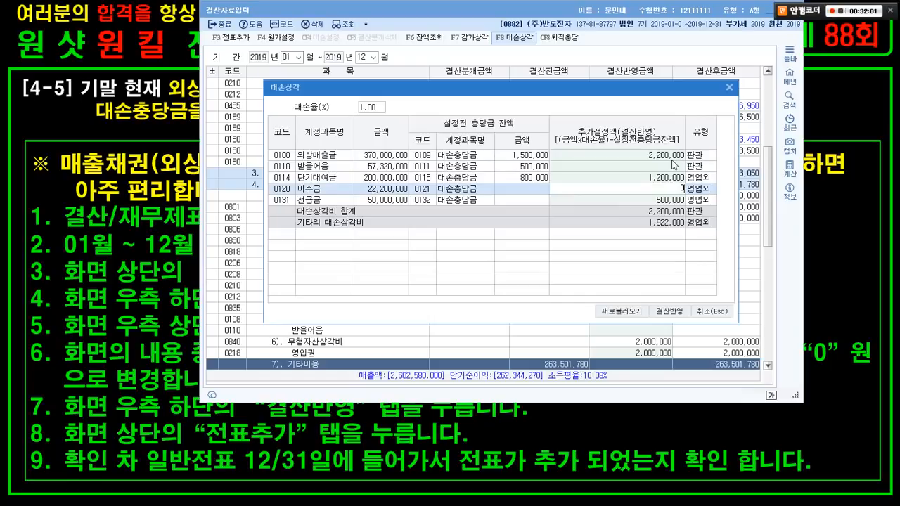
{"action": "key", "text": "Return"}
{"action": "type", "text": "0"}
{"action": "key", "text": "Return"}
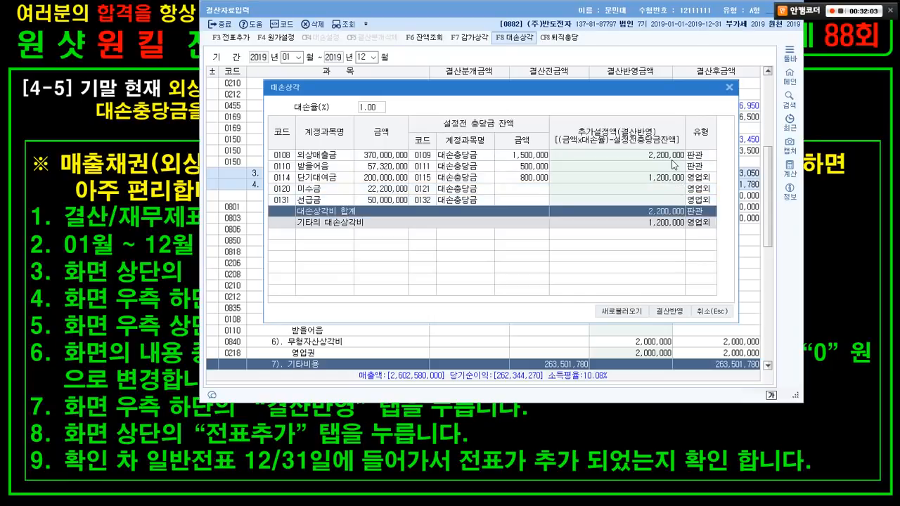
{"action": "left_click", "coordinate": [672, 154]}
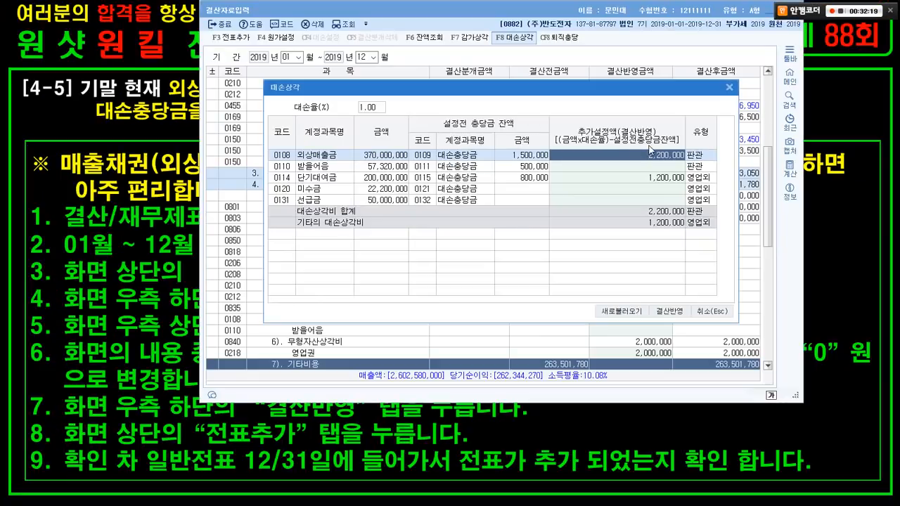
- Set the 외상매출금 additional allowance to 5,900,000 and apply it with 결산반영
{"action": "left_click", "coordinate": [651, 150]}
{"action": "type", "text": "5900000"}
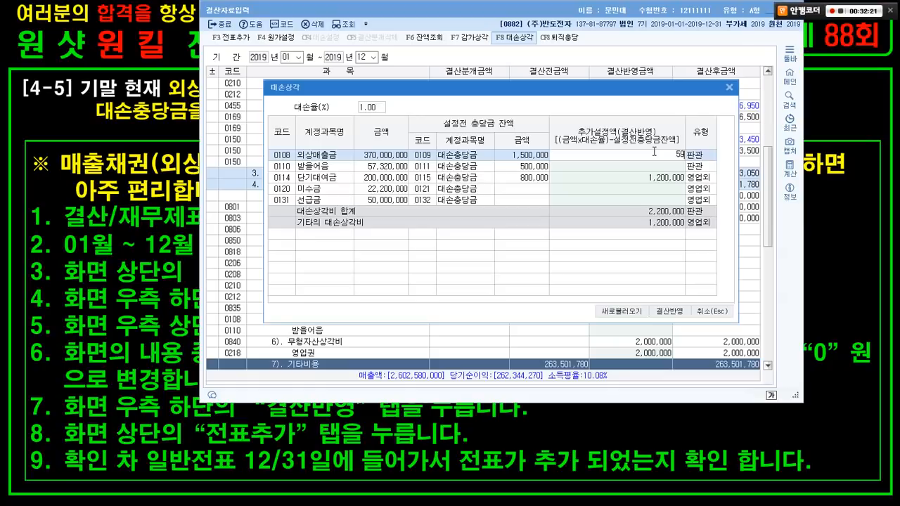
{"action": "key", "text": "Return"}
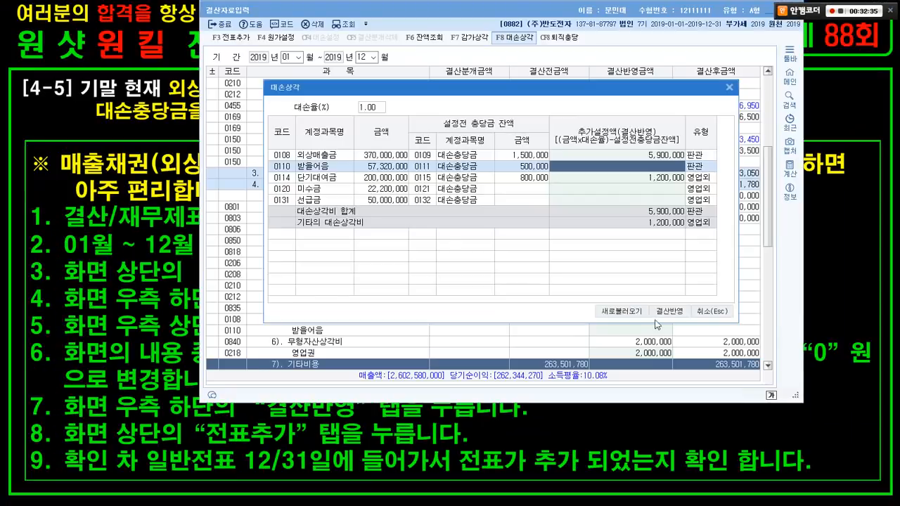
{"action": "left_click", "coordinate": [680, 282]}
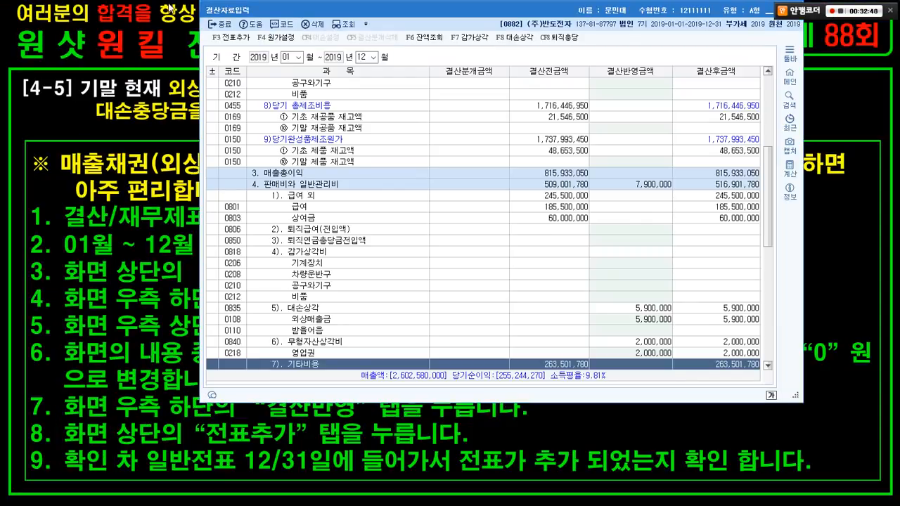
- Post the closing entries to the general journal via F3 전표추가, confirming with 예
{"action": "left_click", "coordinate": [227, 37]}
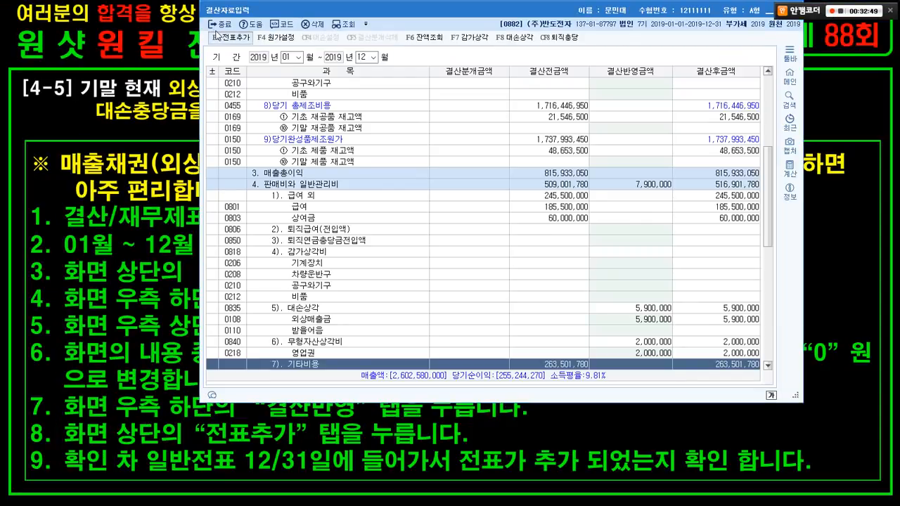
{"action": "left_click", "coordinate": [525, 222]}
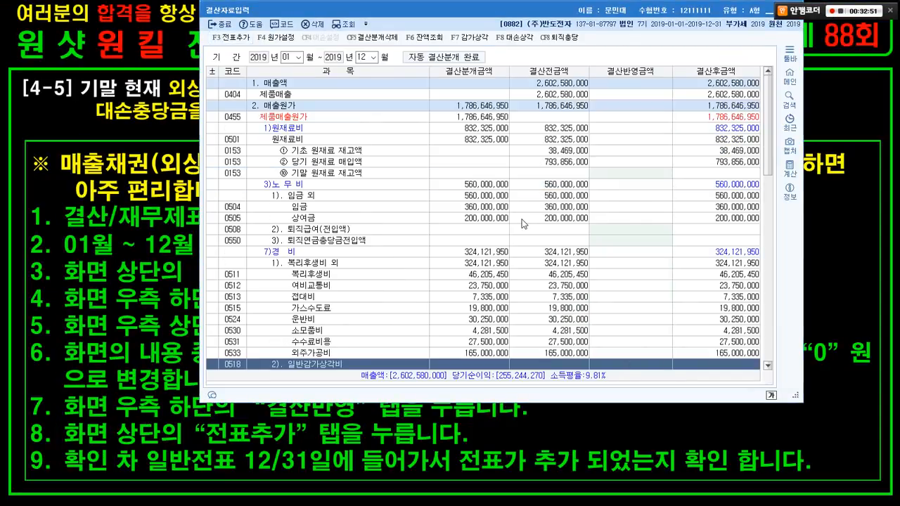
{"action": "key", "text": "alt+Tab"}
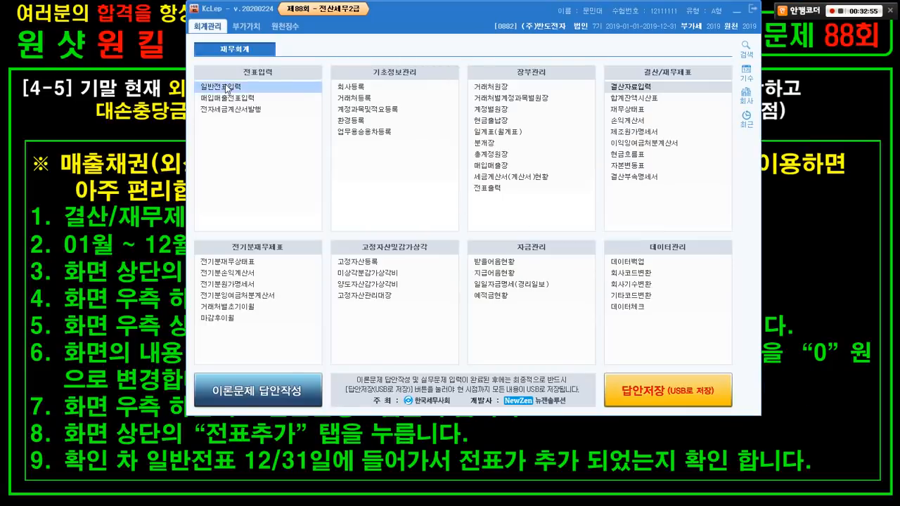
- Load the 12/31 general journal and box the 00007 대손상각비, 00008 and 대손충당금 entries
{"action": "left_click", "coordinate": [225, 88]}
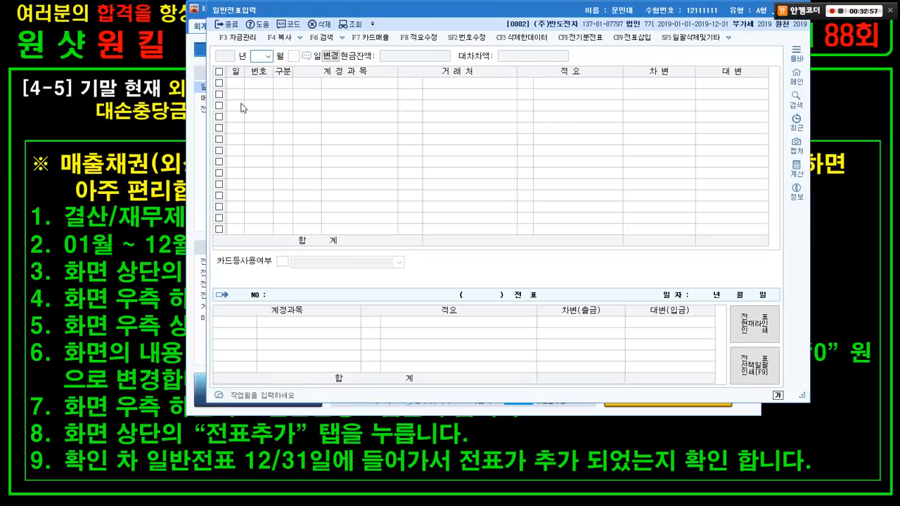
{"action": "type", "text": "31"}
{"action": "key", "text": "Return"}
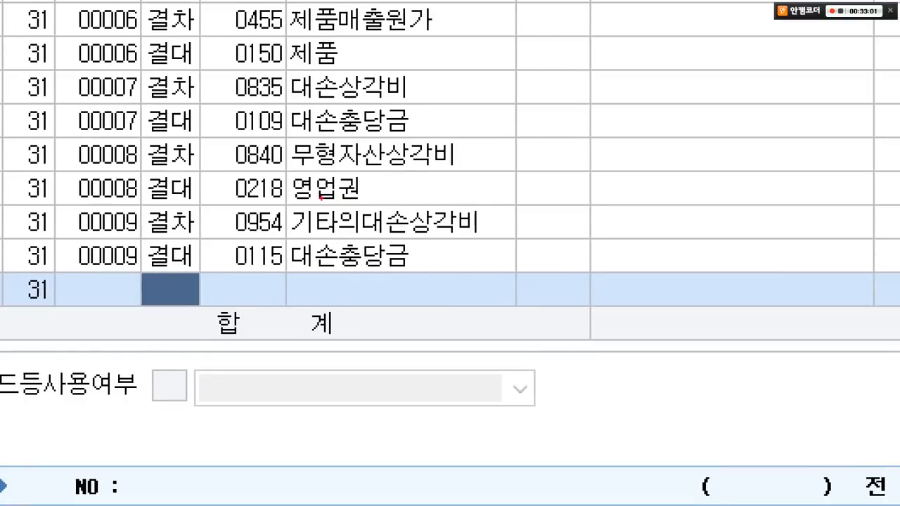
{"action": "left_click_drag", "start_coordinate": [124, 131], "coordinate": [480, 197]}
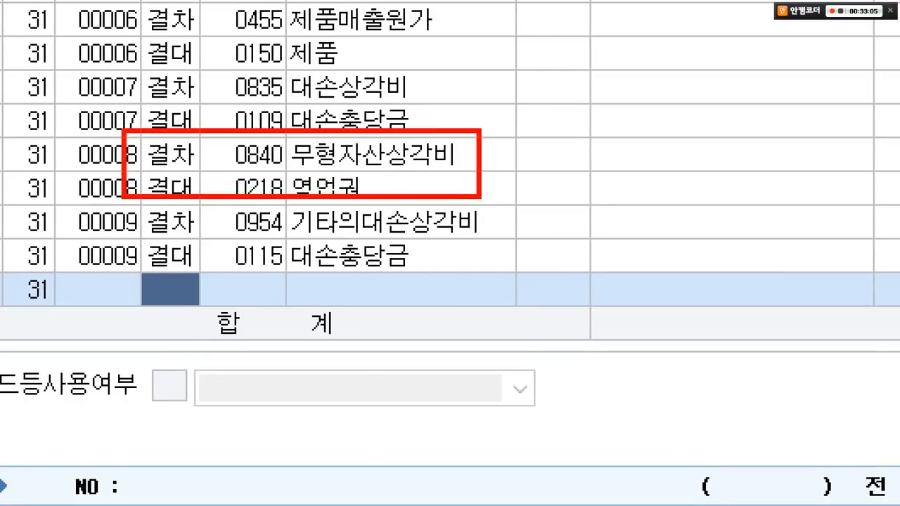
{"action": "left_click_drag", "start_coordinate": [132, 241], "coordinate": [424, 276]}
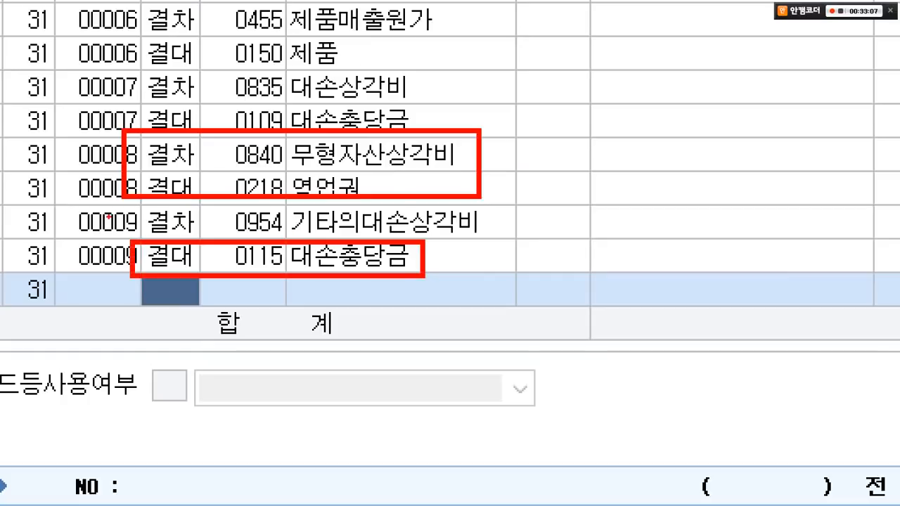
{"action": "mouse_move", "coordinate": [112, 61]}
{"action": "left_mouse_down"}
{"action": "mouse_move", "coordinate": [419, 101]}
{"action": "mouse_move", "coordinate": [458, 117]}
{"action": "mouse_move", "coordinate": [457, 130]}
{"action": "left_mouse_up"}
- Highlight 기타의대손상각비 and the 5,900,000 and 1,200,000 amounts, then close the journal
{"action": "left_click_drag", "start_coordinate": [411, 79], "coordinate": [423, 115]}
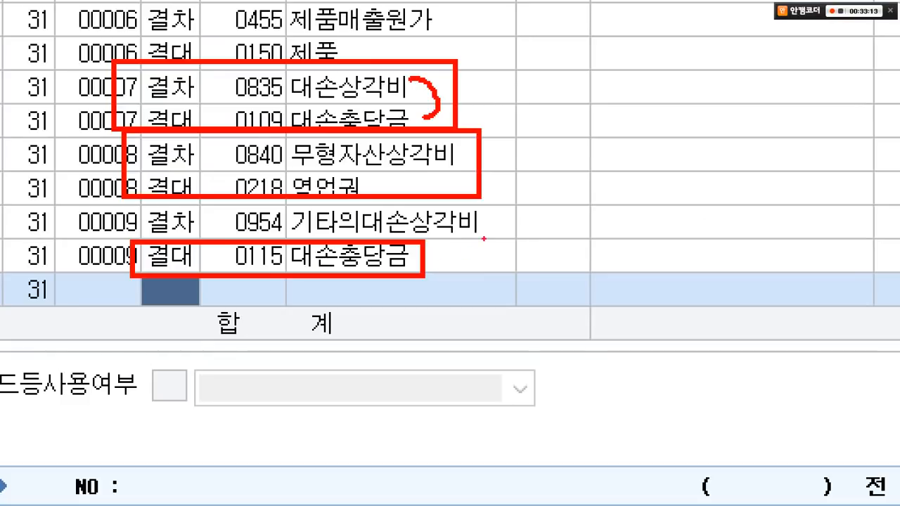
{"action": "left_click_drag", "start_coordinate": [488, 225], "coordinate": [611, 225]}
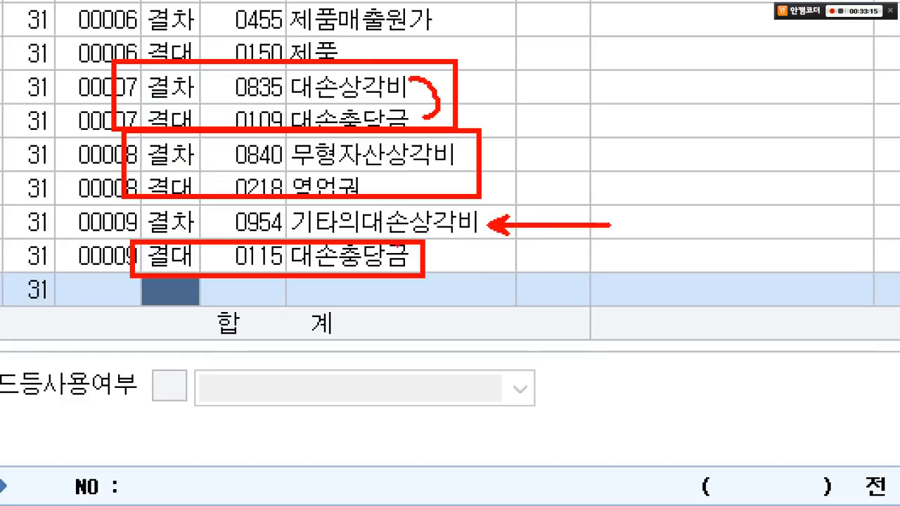
{"action": "mouse_move", "coordinate": [363, 227]}
{"action": "left_mouse_down"}
{"action": "mouse_move", "coordinate": [356, 240]}
{"action": "mouse_move", "coordinate": [303, 248]}
{"action": "mouse_move", "coordinate": [275, 211]}
{"action": "mouse_move", "coordinate": [334, 191]}
{"action": "mouse_move", "coordinate": [369, 221]}
{"action": "mouse_move", "coordinate": [352, 237]}
{"action": "mouse_move", "coordinate": [423, 377]}
{"action": "left_mouse_up"}
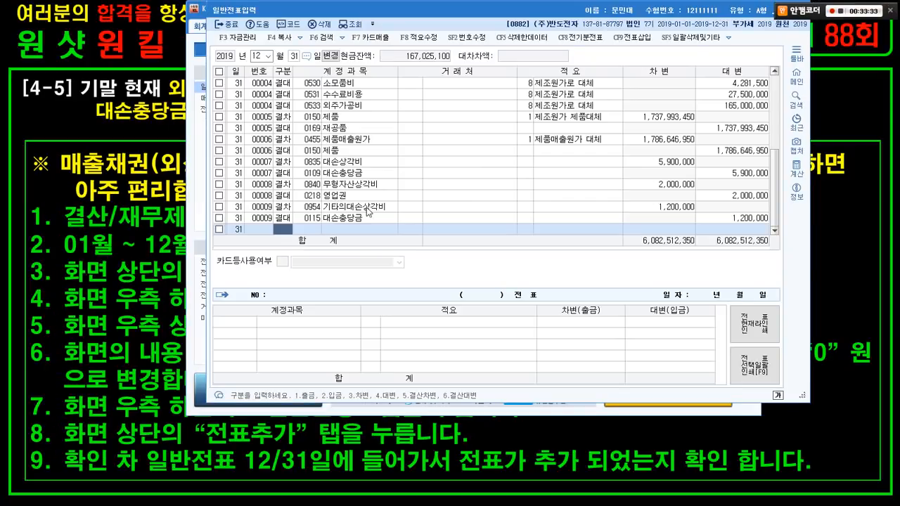
{"action": "left_click", "coordinate": [409, 223]}
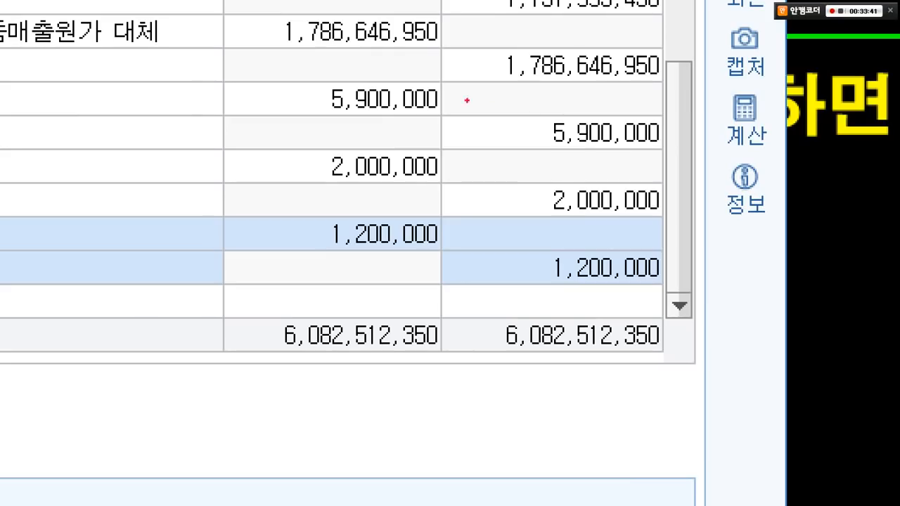
{"action": "left_click_drag", "start_coordinate": [264, 76], "coordinate": [689, 303]}
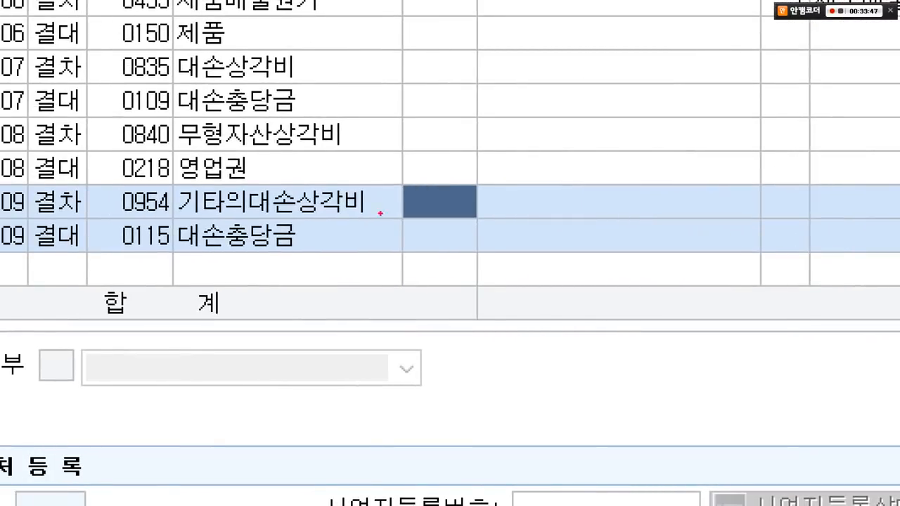
{"action": "mouse_move", "coordinate": [74, 232]}
{"action": "left_mouse_down"}
{"action": "mouse_move", "coordinate": [63, 247]}
{"action": "mouse_move", "coordinate": [25, 66]}
{"action": "mouse_move", "coordinate": [75, 224]}
{"action": "left_mouse_up"}
{"action": "key", "text": "Escape"}
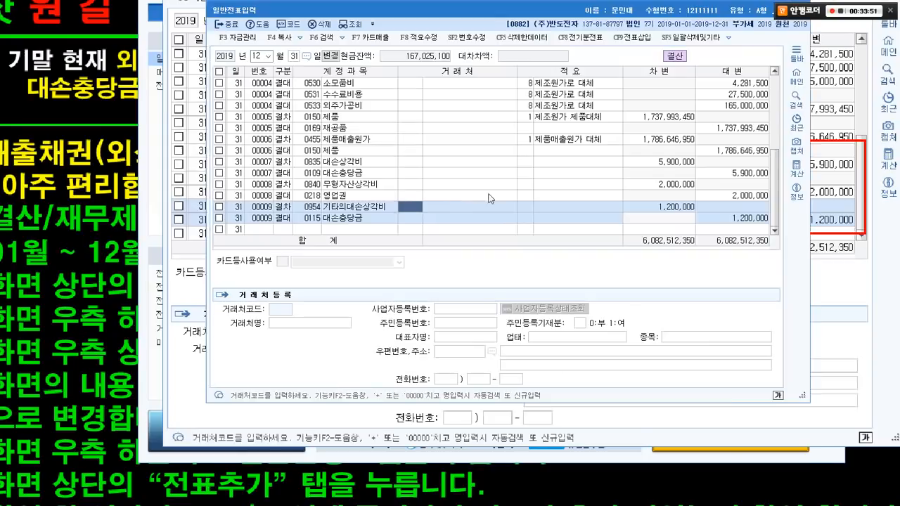
{"action": "key", "text": "Escape"}
{"action": "key", "text": "Escape"}
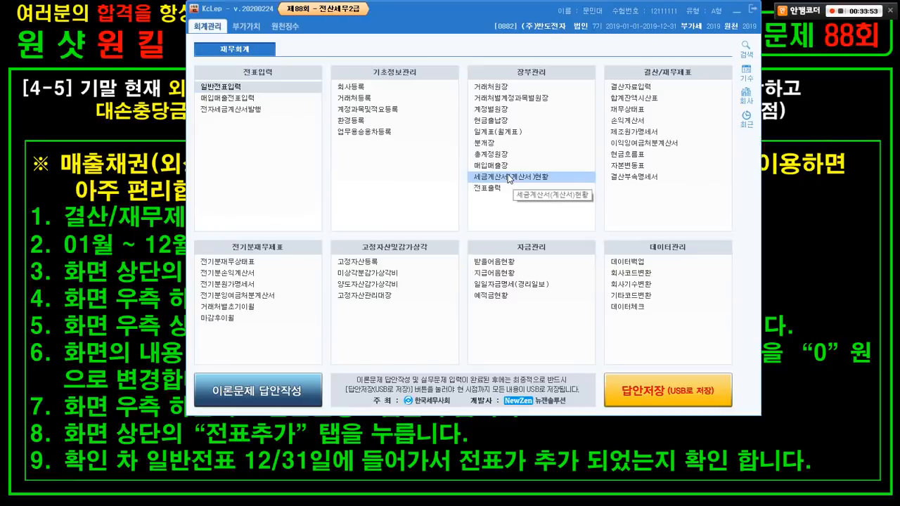
{"action": "left_click", "coordinate": [150, 253]}
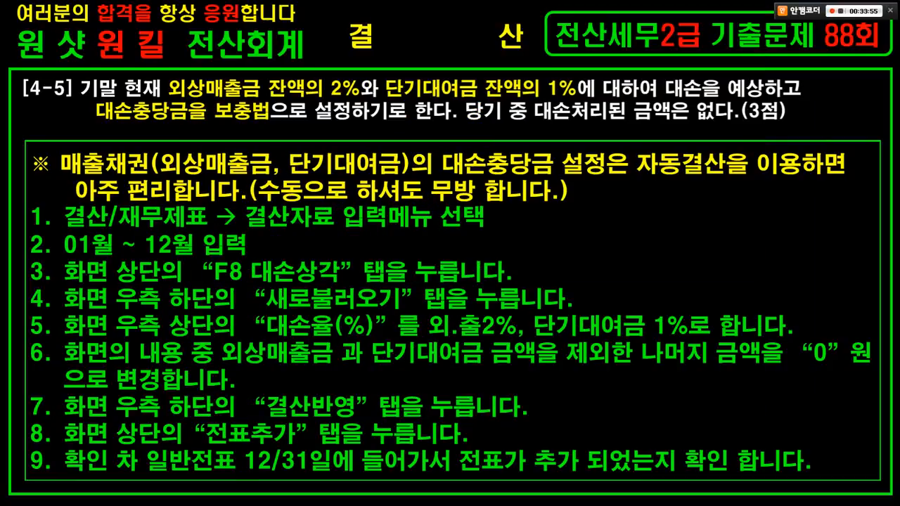
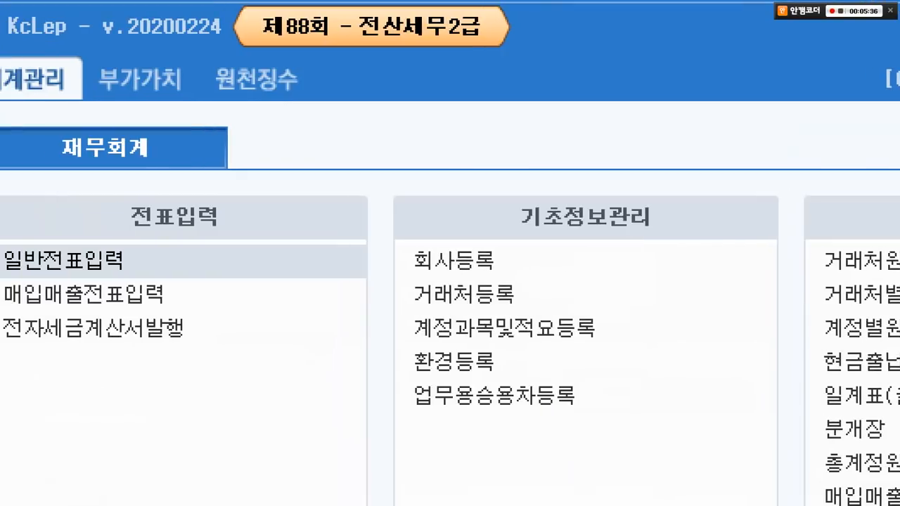
- Switch to the 원천징수 menu to show 근로소득관리 items such as 사원등록 and 급여자료입력
{"action": "left_click_drag", "start_coordinate": [214, 41], "coordinate": [340, 134]}
{"action": "left_click_drag", "start_coordinate": [290, 87], "coordinate": [401, 181]}
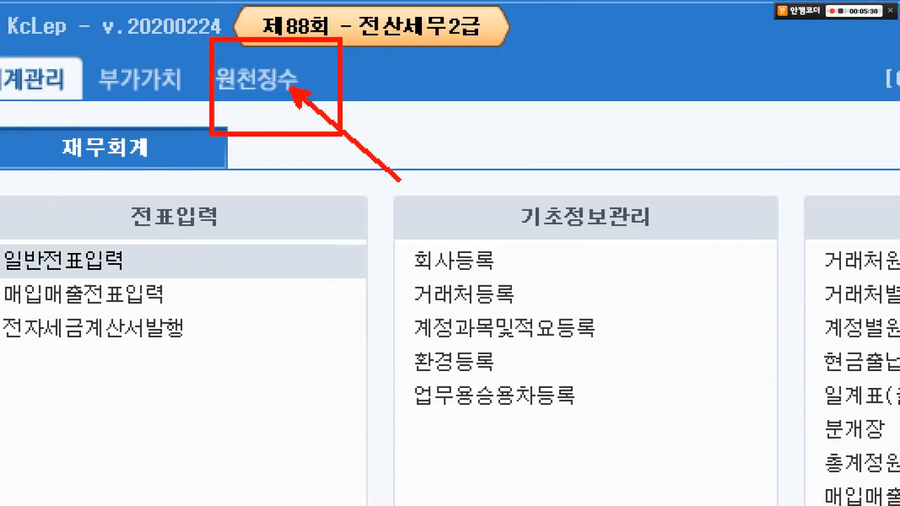
{"action": "key", "text": "Escape"}
{"action": "left_click", "coordinate": [299, 32]}
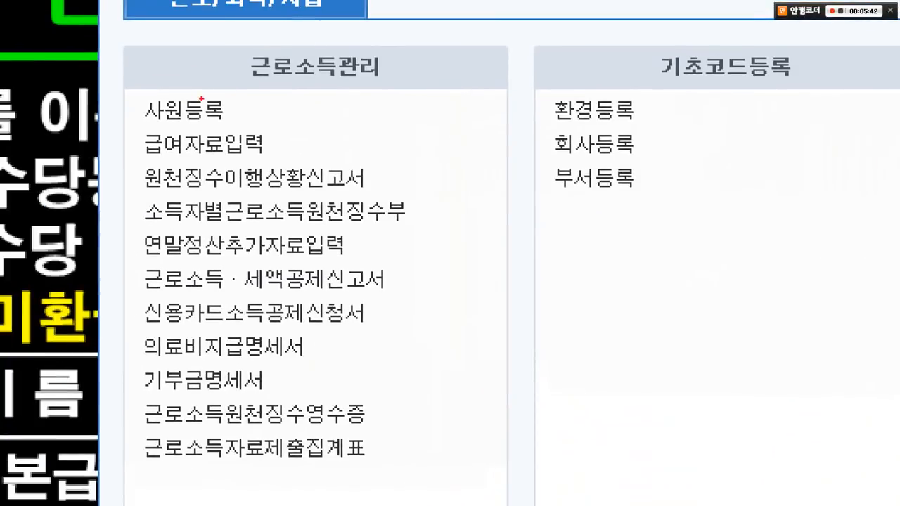
- Open 급여자료입력 and set the attribution month (귀속년월) to 08, August 2019
{"action": "mouse_move", "coordinate": [112, 123]}
{"action": "left_mouse_down"}
{"action": "mouse_move", "coordinate": [286, 170]}
{"action": "mouse_move", "coordinate": [467, 241]}
{"action": "left_mouse_up"}
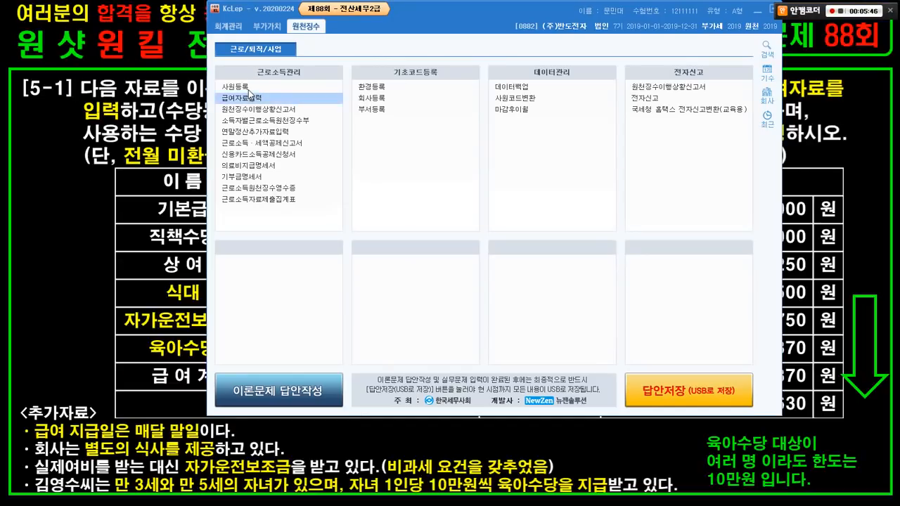
{"action": "left_click", "coordinate": [211, 144]}
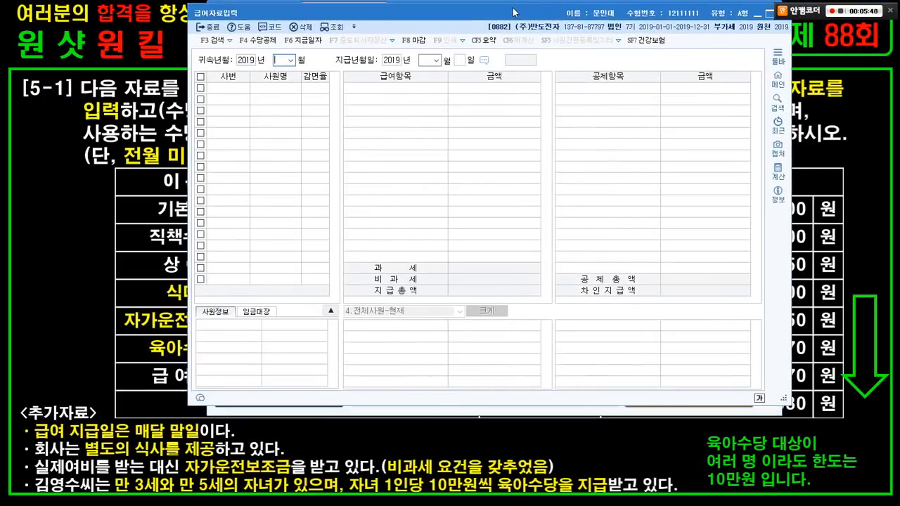
{"action": "left_click", "coordinate": [146, 82]}
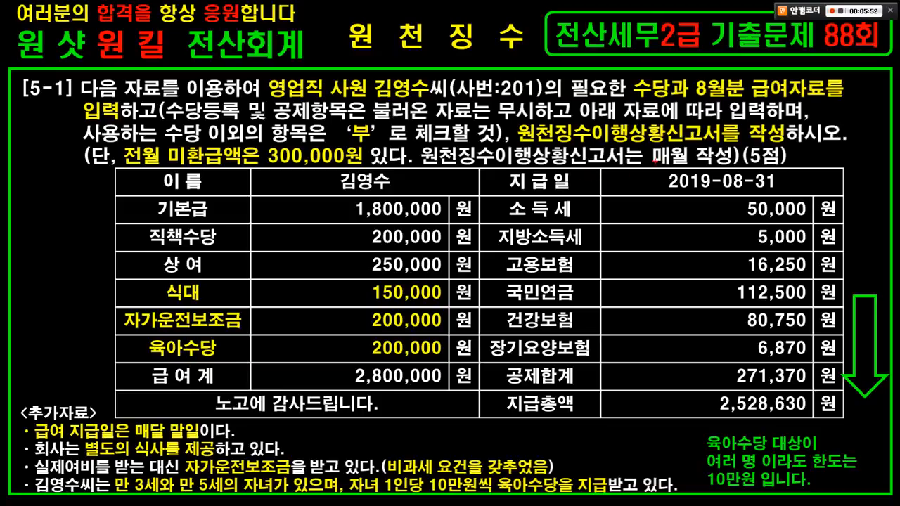
{"action": "left_click_drag", "start_coordinate": [651, 161], "coordinate": [802, 195]}
{"action": "mouse_move", "coordinate": [686, 67]}
{"action": "left_mouse_down"}
{"action": "mouse_move", "coordinate": [803, 107]}
{"action": "mouse_move", "coordinate": [832, 107]}
{"action": "left_mouse_up"}
{"action": "key", "text": "Escape"}
{"action": "key", "text": "alt+Tab"}
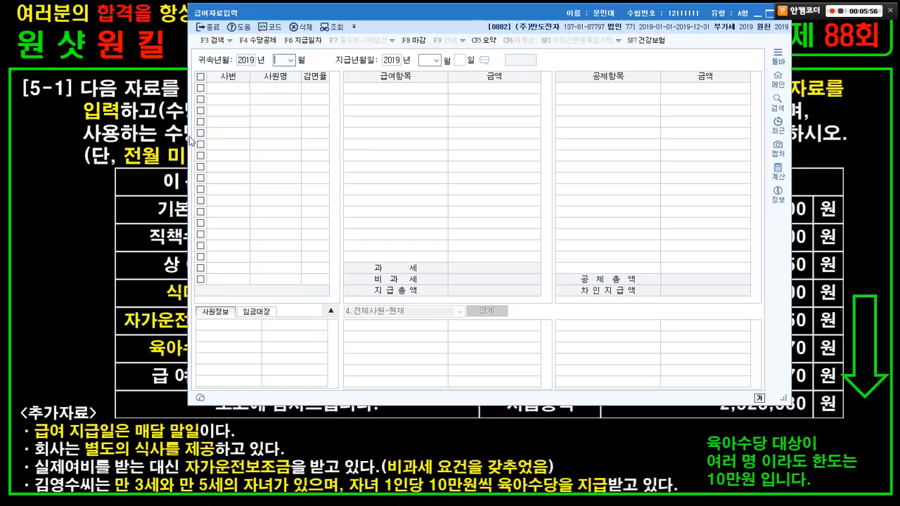
{"action": "type", "text": "08"}
{"action": "key", "text": "Return"}
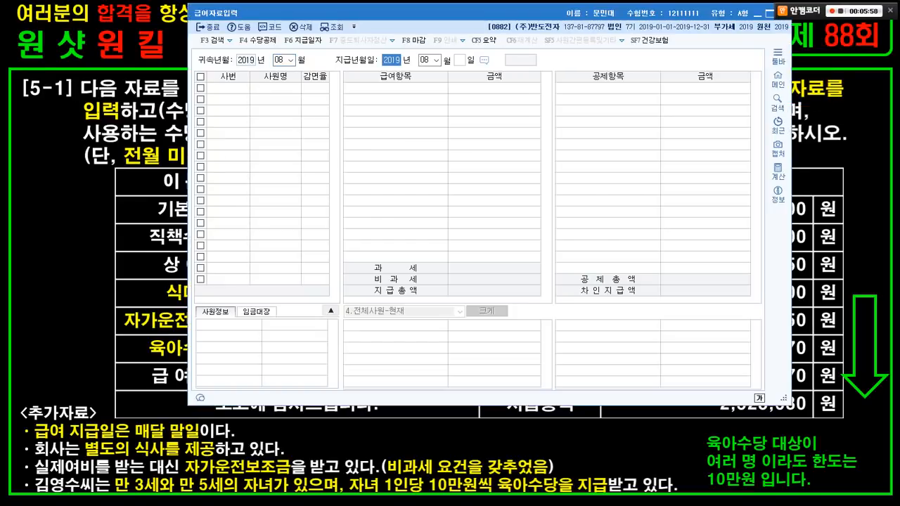
{"action": "key", "text": "Return"}
{"action": "key", "text": "Return"}
- Set the pay date to 2019-08-31 and load employees 201 and 300
{"action": "key", "text": "alt+Tab"}
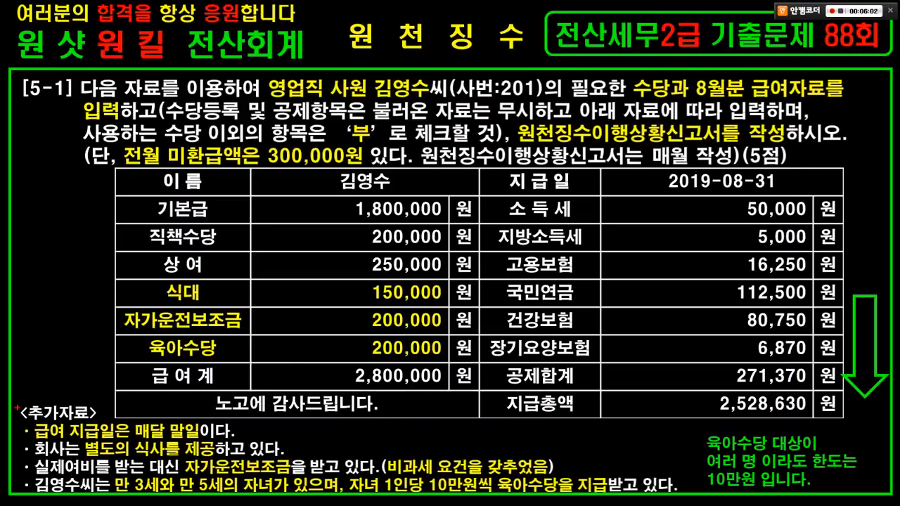
{"action": "mouse_move", "coordinate": [17, 406]}
{"action": "left_mouse_down"}
{"action": "mouse_move", "coordinate": [180, 453]}
{"action": "mouse_move", "coordinate": [222, 452]}
{"action": "left_mouse_up"}
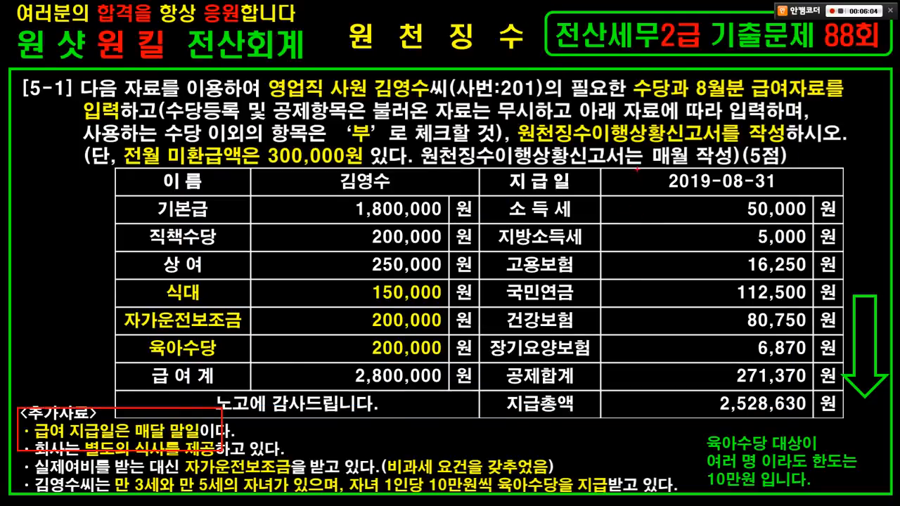
{"action": "mouse_move", "coordinate": [641, 159]}
{"action": "left_mouse_down"}
{"action": "mouse_move", "coordinate": [725, 185]}
{"action": "mouse_move", "coordinate": [827, 196]}
{"action": "left_mouse_up"}
{"action": "key", "text": "Escape"}
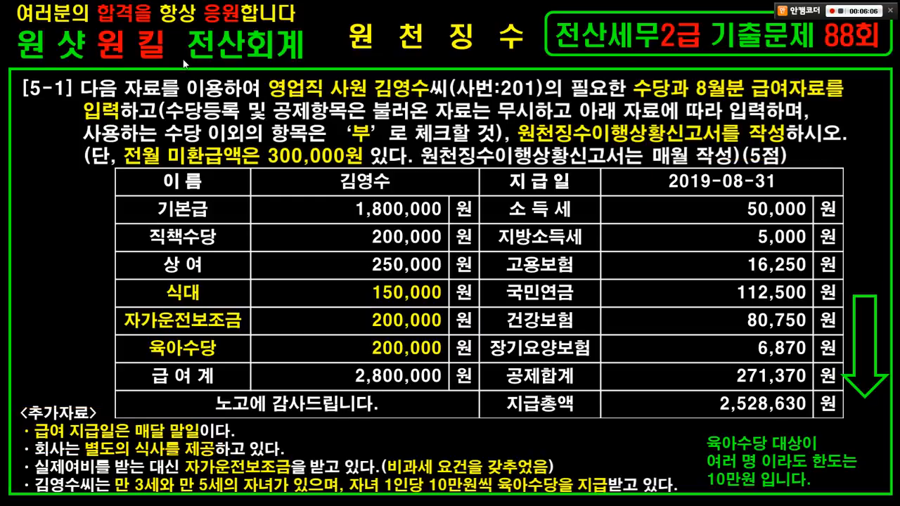
{"action": "key", "text": "alt+Tab"}
{"action": "type", "text": "31"}
{"action": "key", "text": "Return"}
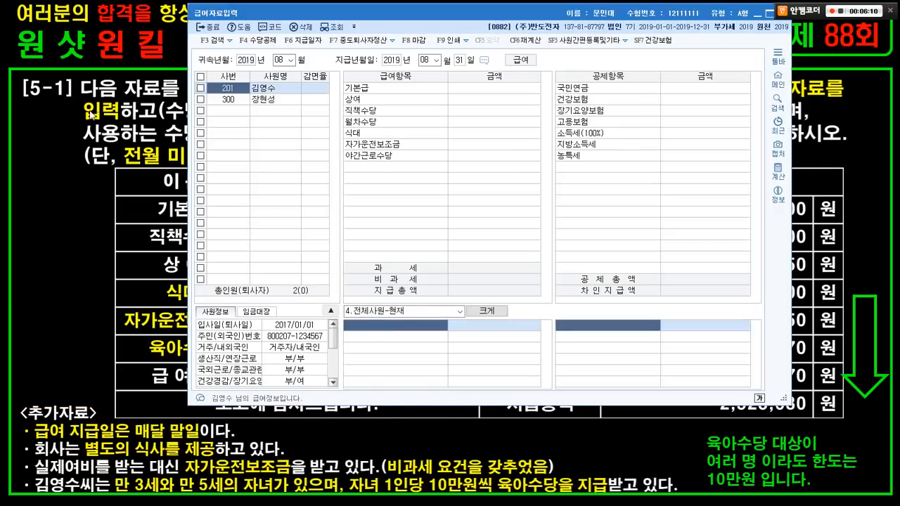
{"action": "key", "text": "alt+Tab"}
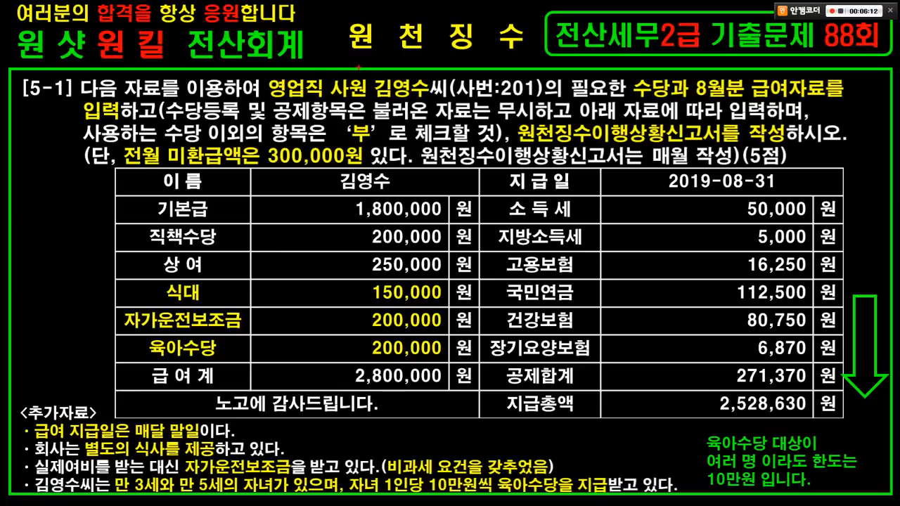
{"action": "key", "text": "alt+Tab"}
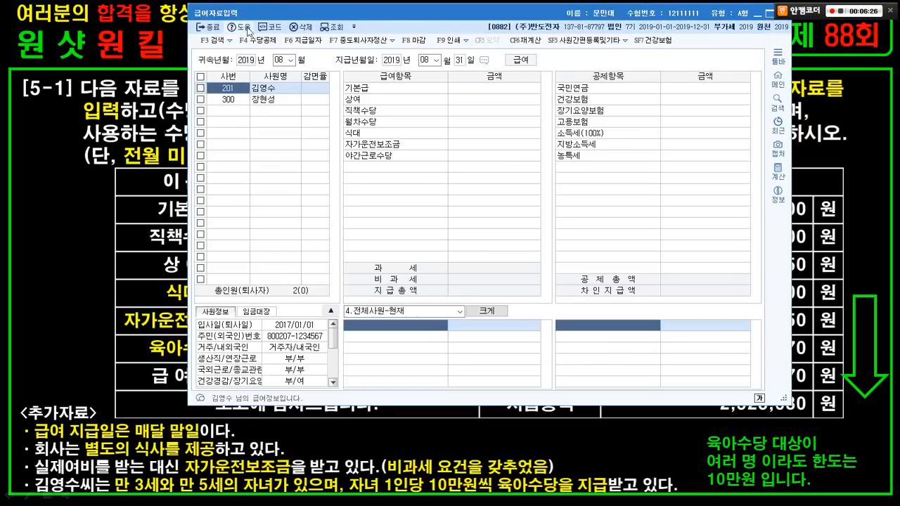
- Open 수당공제등록 and set the 월차수당 allowance to not used (부)
{"action": "left_click", "coordinate": [258, 40]}
{"action": "left_click_drag", "start_coordinate": [397, 45], "coordinate": [433, 62]}
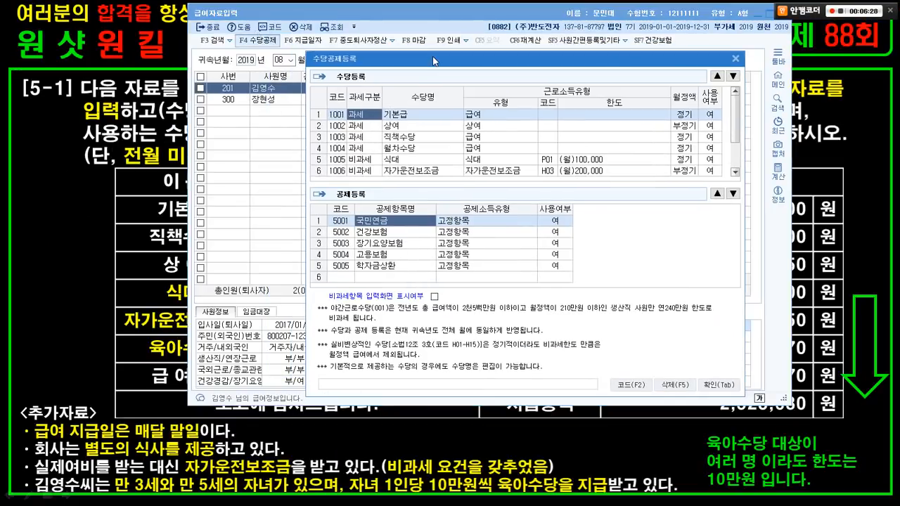
{"action": "left_click", "coordinate": [156, 122]}
{"action": "key", "text": "alt+Tab"}
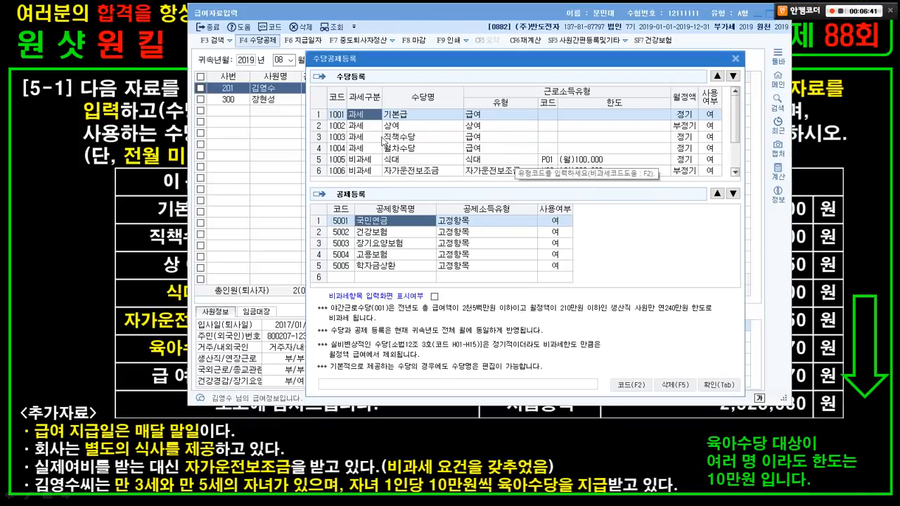
{"action": "left_click", "coordinate": [391, 148]}
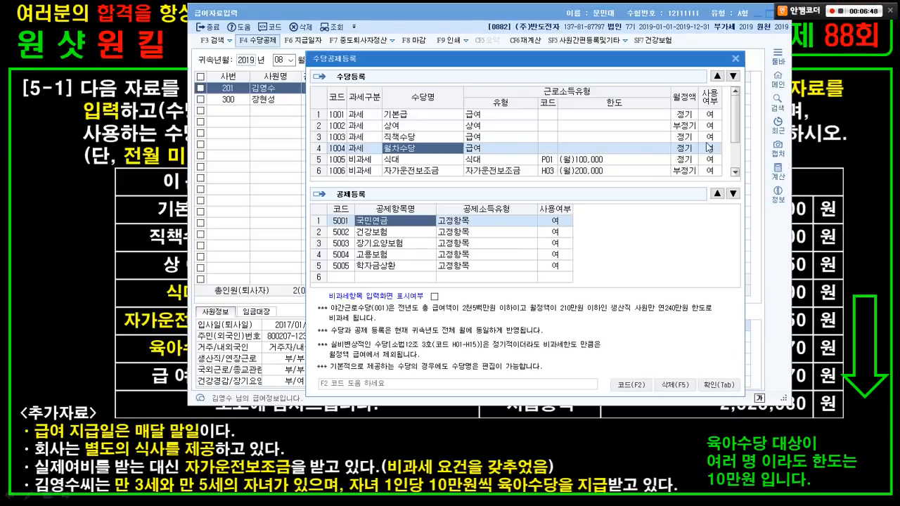
{"action": "left_click", "coordinate": [710, 148]}
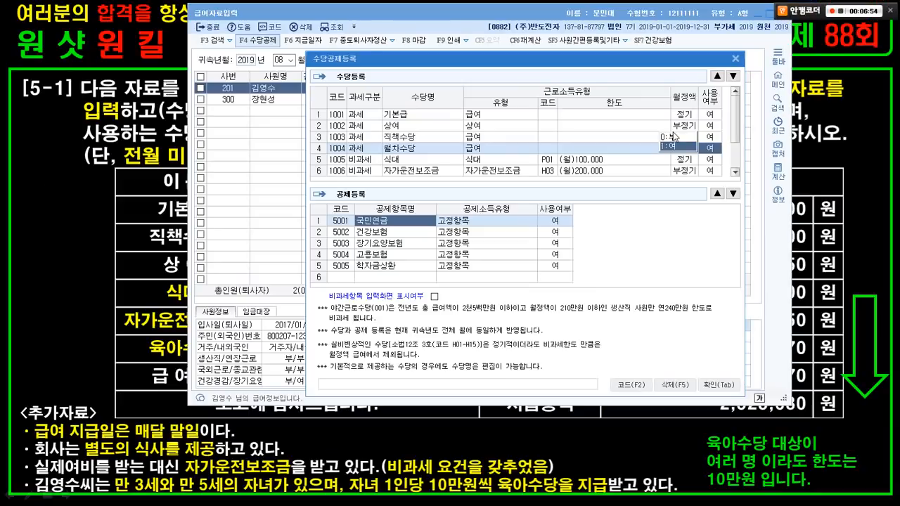
{"action": "left_click", "coordinate": [663, 133]}
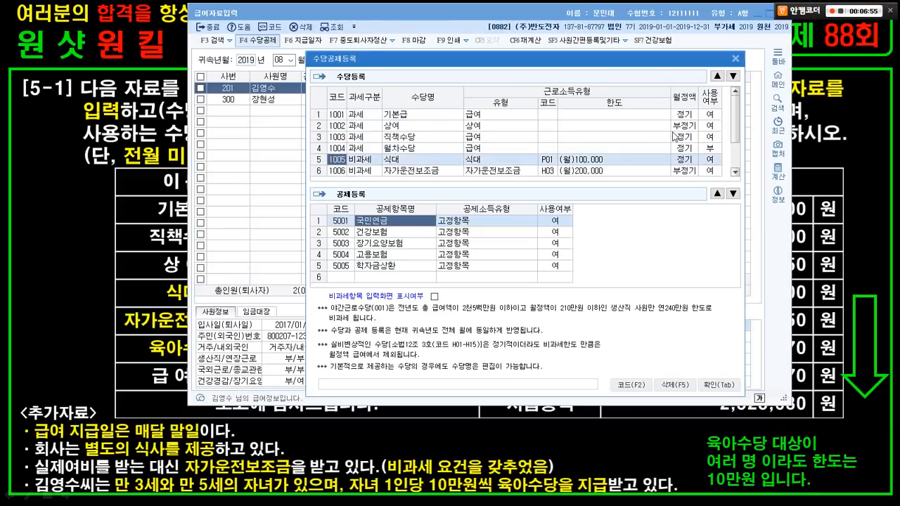
- Mark the existing 식대 allowance as not used with 0:부
{"action": "left_click", "coordinate": [360, 170]}
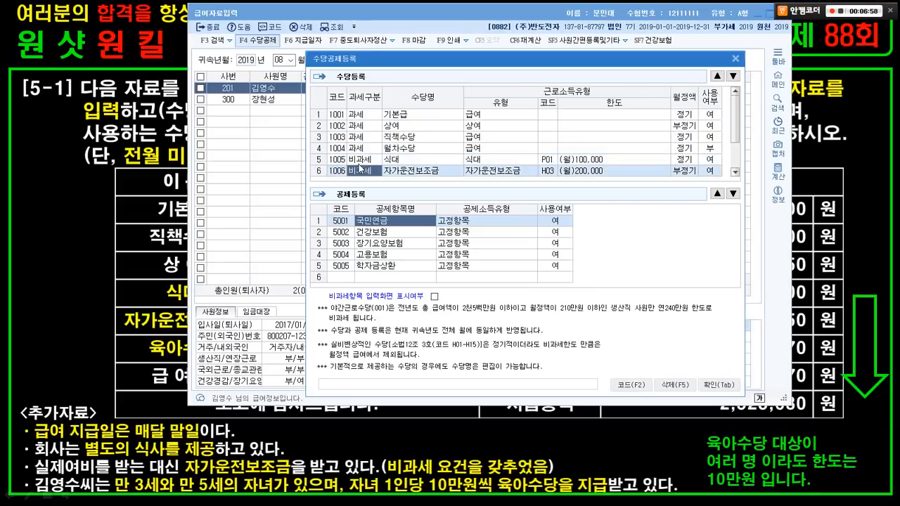
{"action": "left_click", "coordinate": [133, 256]}
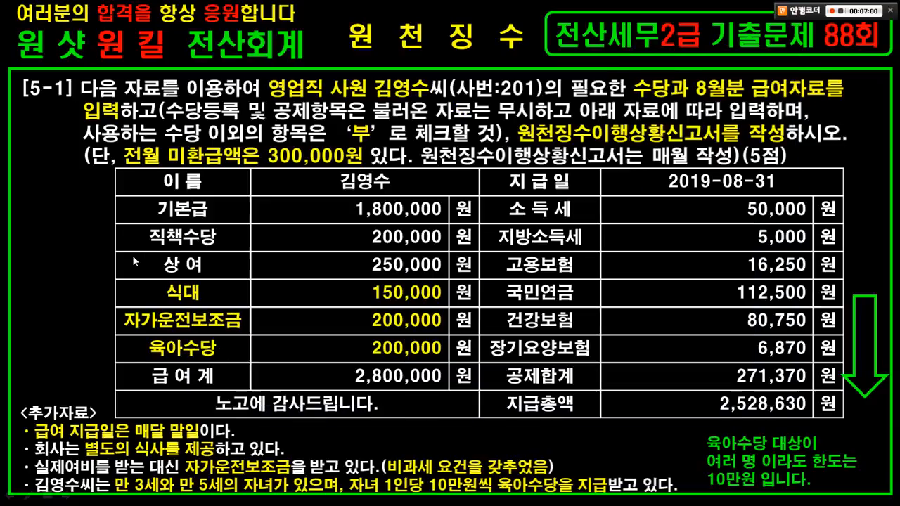
{"action": "left_click", "coordinate": [145, 290]}
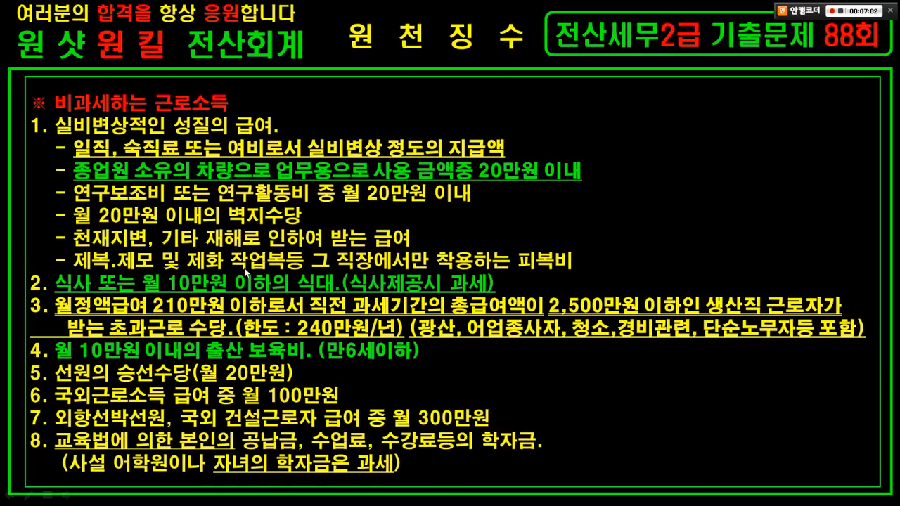
{"action": "left_click", "coordinate": [244, 270]}
{"action": "key", "text": "alt+Tab"}
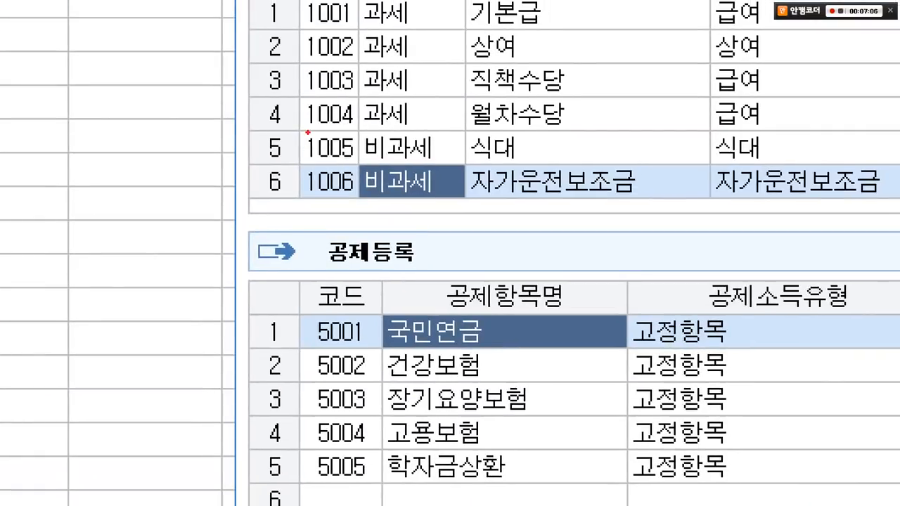
{"action": "left_click_drag", "start_coordinate": [307, 132], "coordinate": [527, 167]}
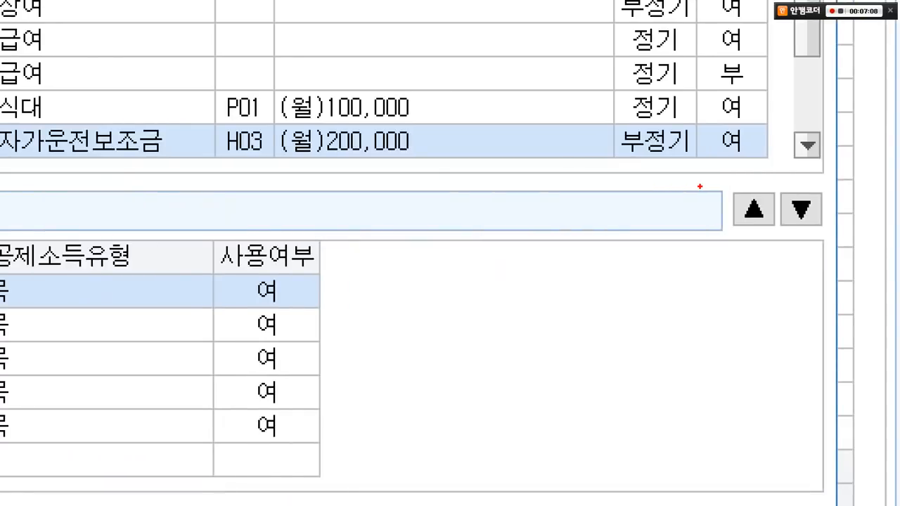
{"action": "left_click_drag", "start_coordinate": [687, 71], "coordinate": [755, 123]}
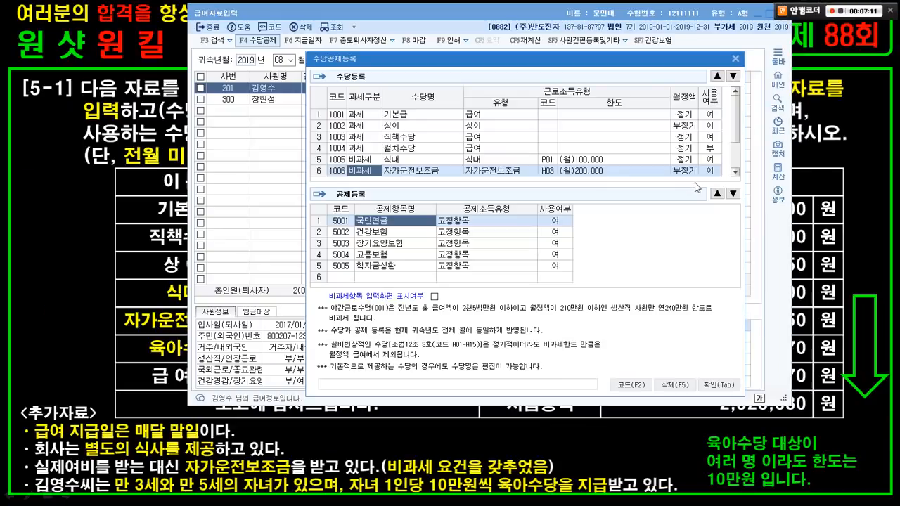
{"action": "left_click", "coordinate": [703, 157]}
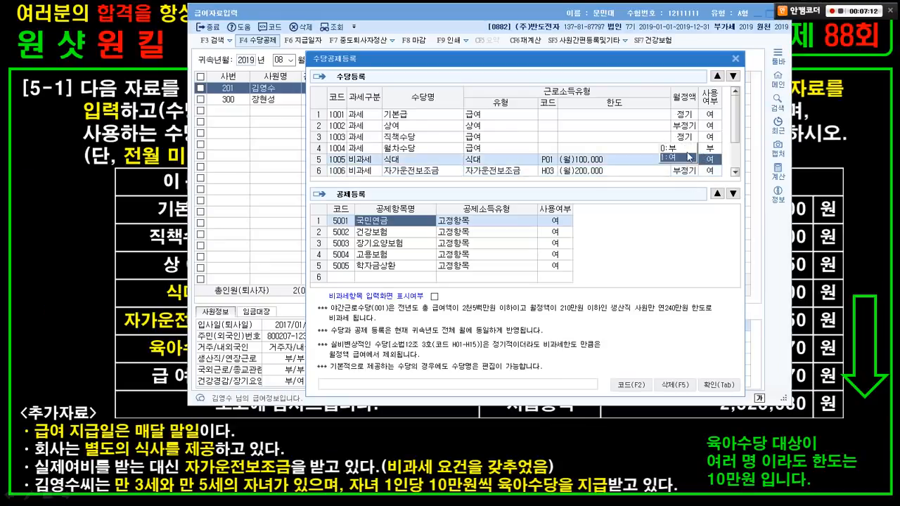
{"action": "key", "text": "0"}
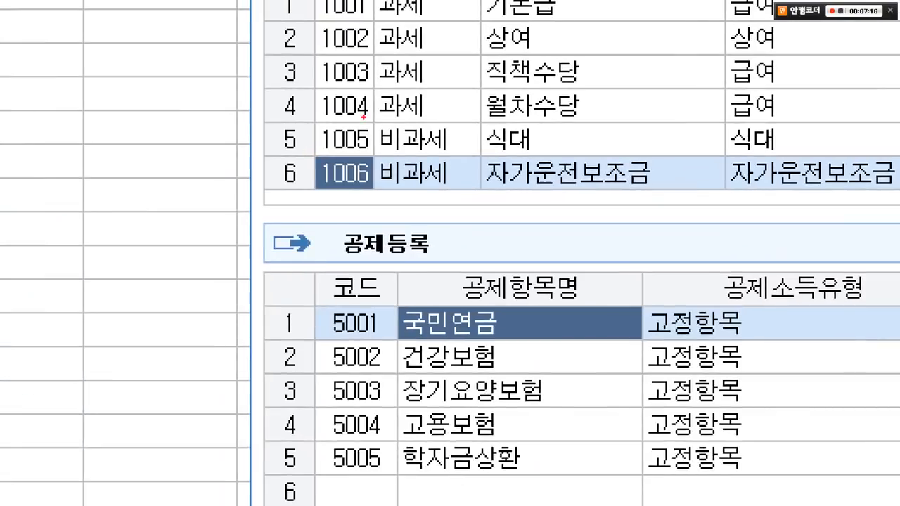
- Set 야간근로수당's 사용여부 to 0:부
{"action": "left_click_drag", "start_coordinate": [364, 117], "coordinate": [545, 155]}
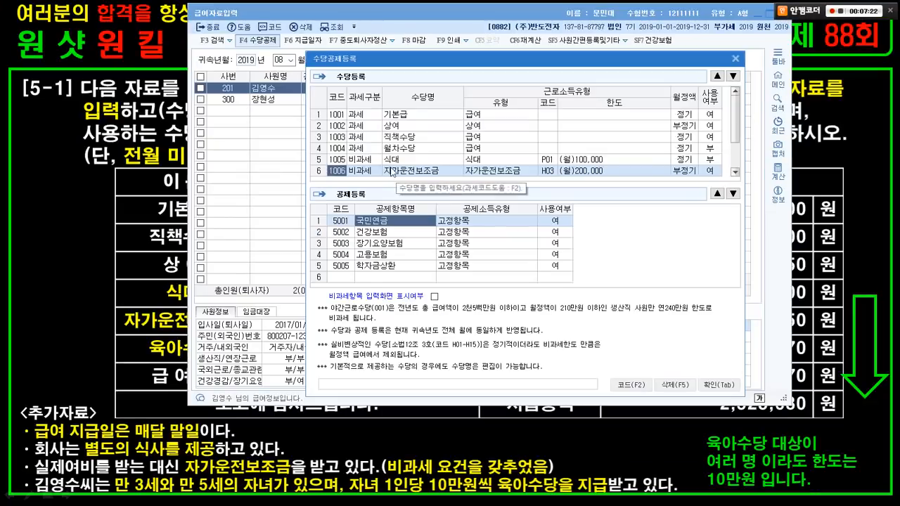
{"action": "left_click", "coordinate": [392, 172]}
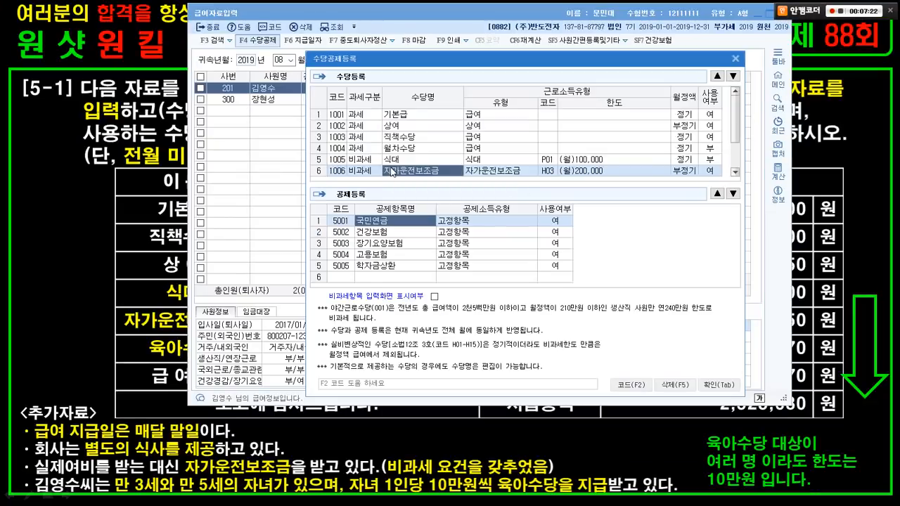
{"action": "scroll", "coordinate": [374, 171], "scroll_direction": "down", "scroll_amount": 1}
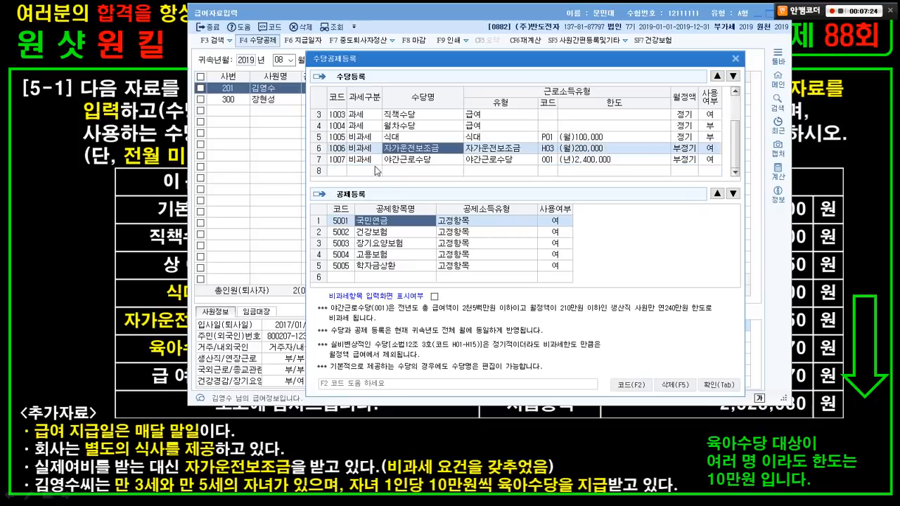
{"action": "left_click", "coordinate": [395, 159]}
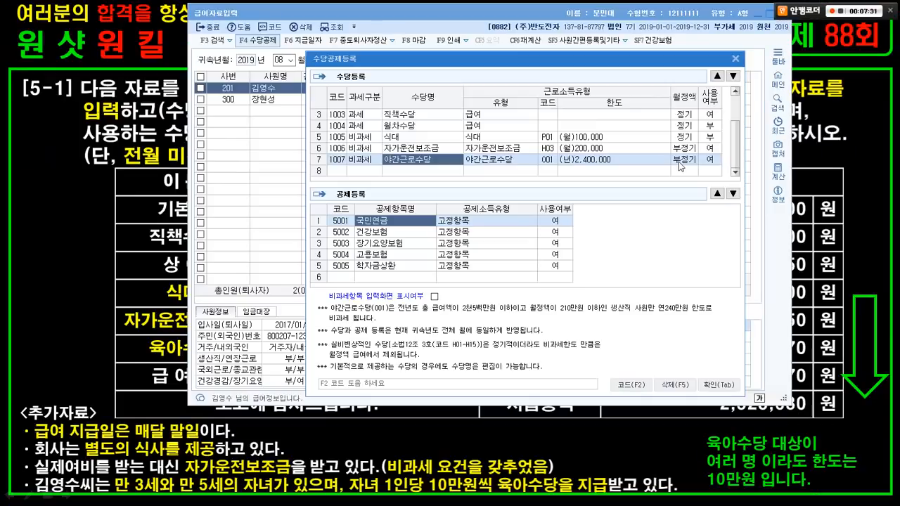
{"action": "left_click", "coordinate": [772, 139]}
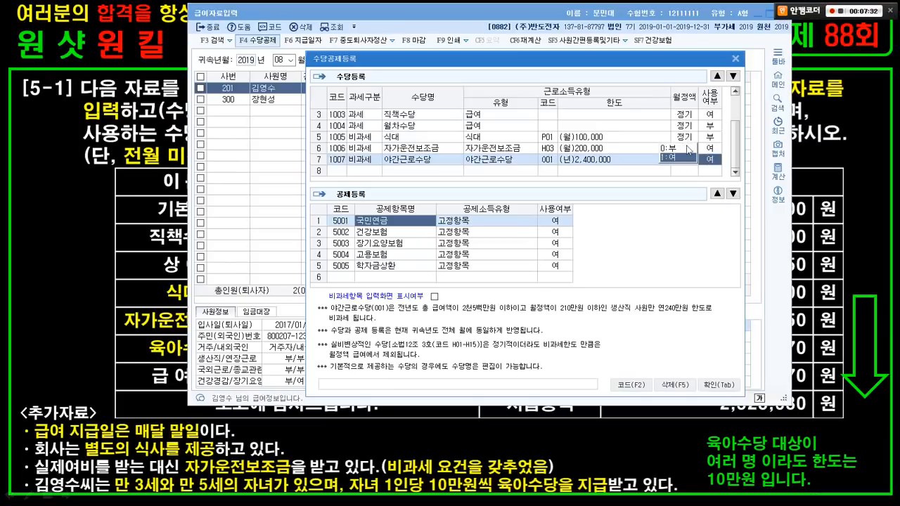
{"action": "left_click", "coordinate": [677, 147]}
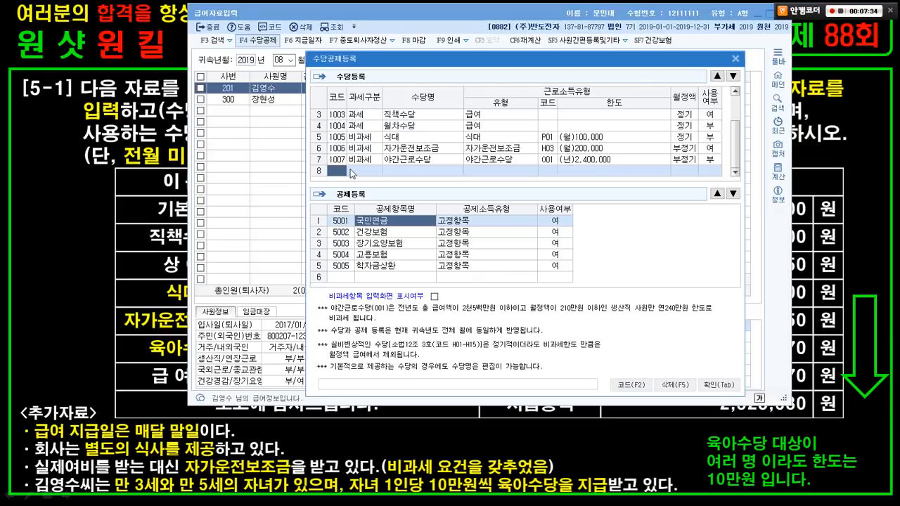
- Add a taxable 식대 allowance in row 8, paid regularly and in use
{"action": "left_click", "coordinate": [352, 172]}
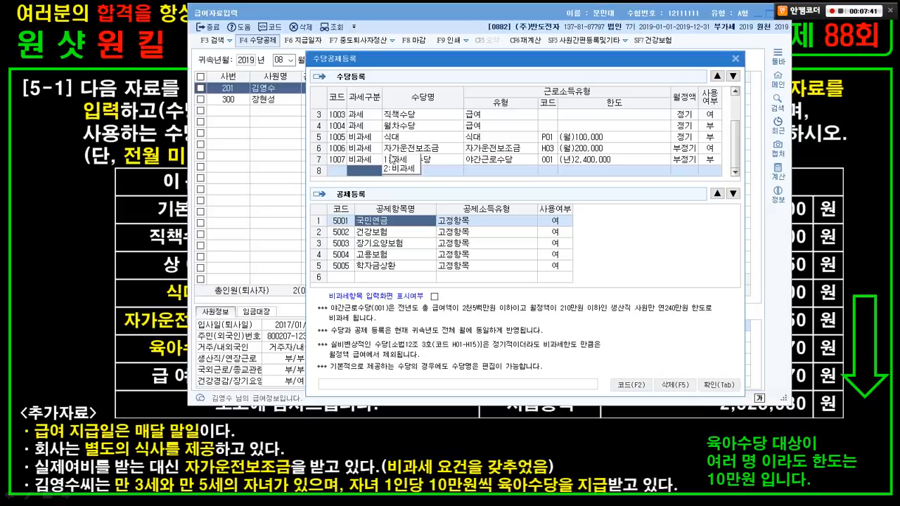
{"action": "left_click", "coordinate": [429, 144]}
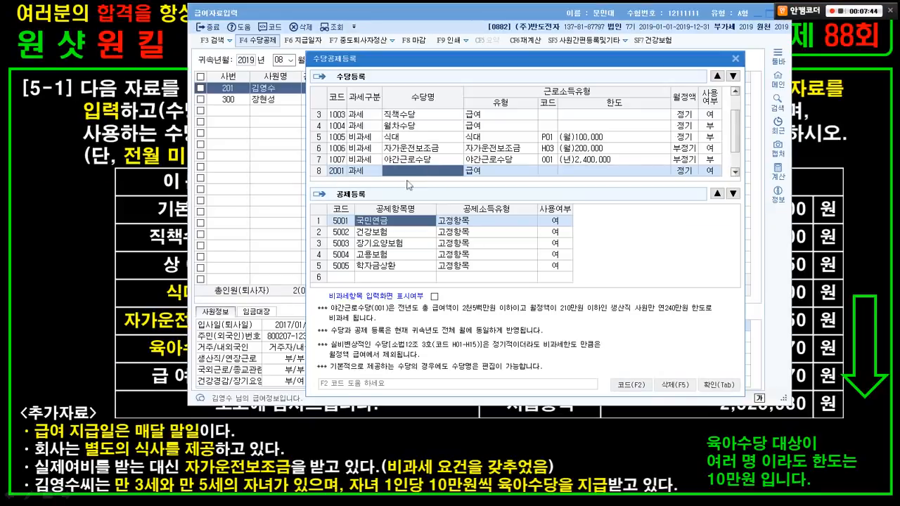
{"action": "left_click", "coordinate": [149, 253]}
{"action": "key", "text": "alt+Tab"}
{"action": "type", "text": "ㅅㅣㄱ대"}
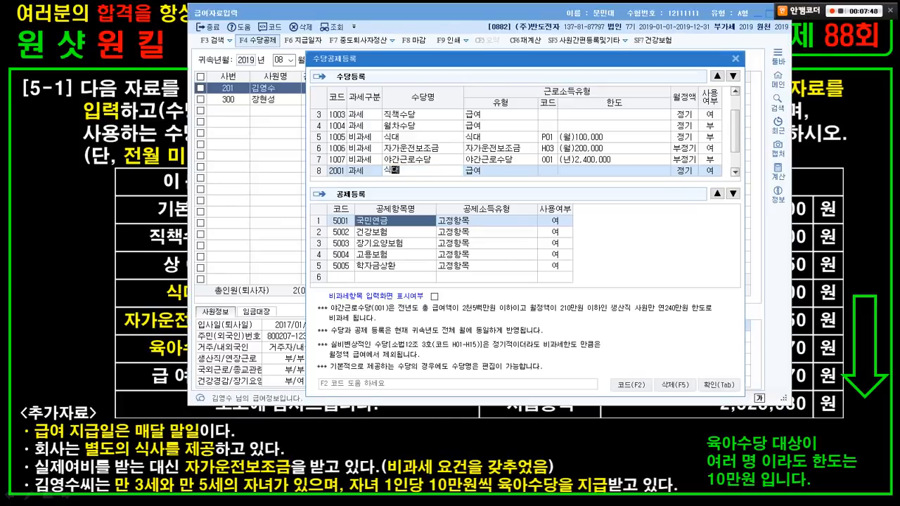
{"action": "key", "text": "Return"}
{"action": "key", "text": "Return"}
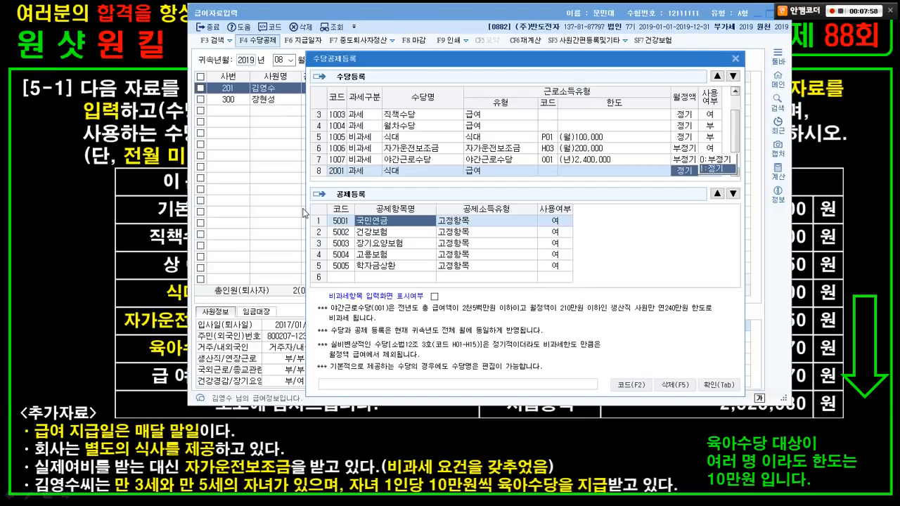
{"action": "left_click", "coordinate": [708, 171]}
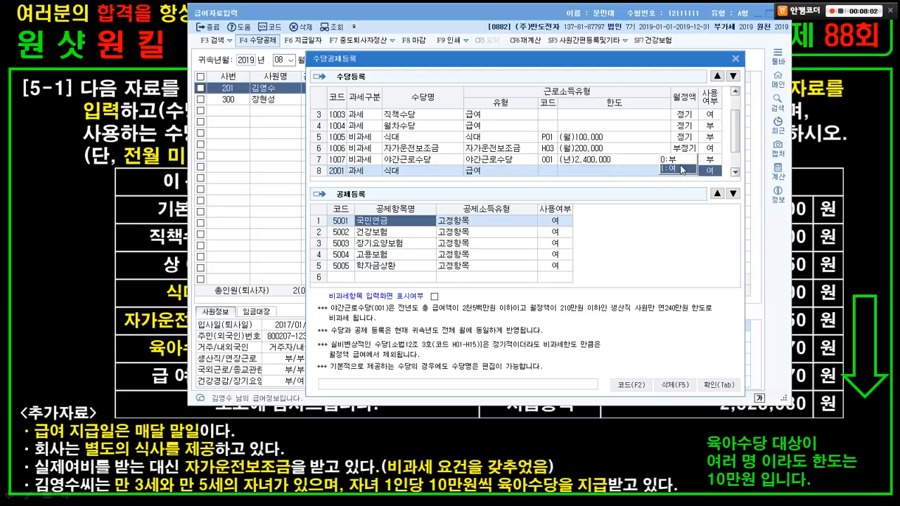
{"action": "left_click", "coordinate": [671, 168]}
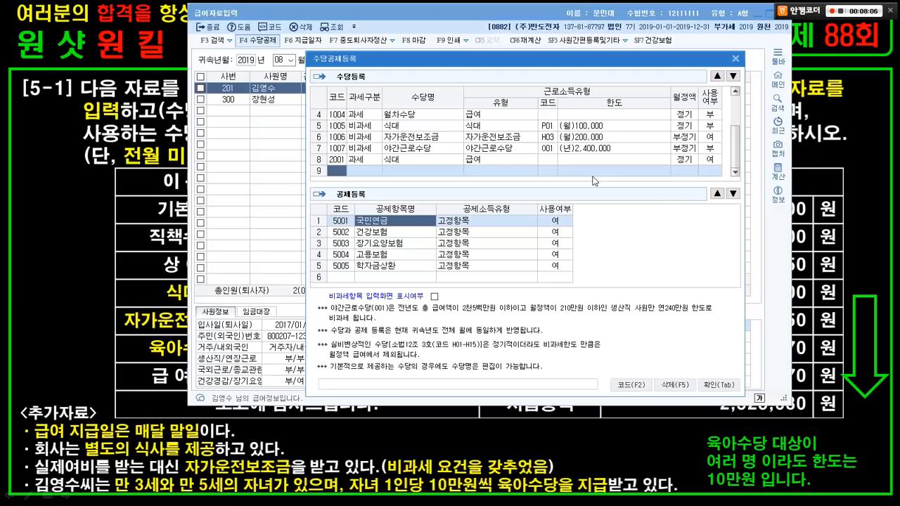
- Add a non-taxable allowance named 육아수당 in row 9
{"action": "key", "text": "alt+Tab"}
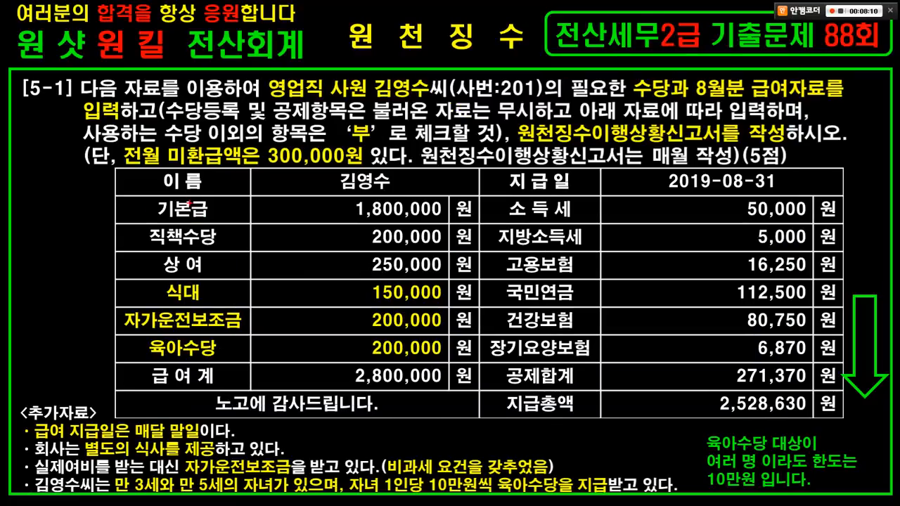
{"action": "mouse_move", "coordinate": [191, 204]}
{"action": "left_mouse_down"}
{"action": "mouse_move", "coordinate": [218, 202]}
{"action": "mouse_move", "coordinate": [232, 226]}
{"action": "mouse_move", "coordinate": [220, 267]}
{"action": "mouse_move", "coordinate": [242, 247]}
{"action": "left_mouse_up"}
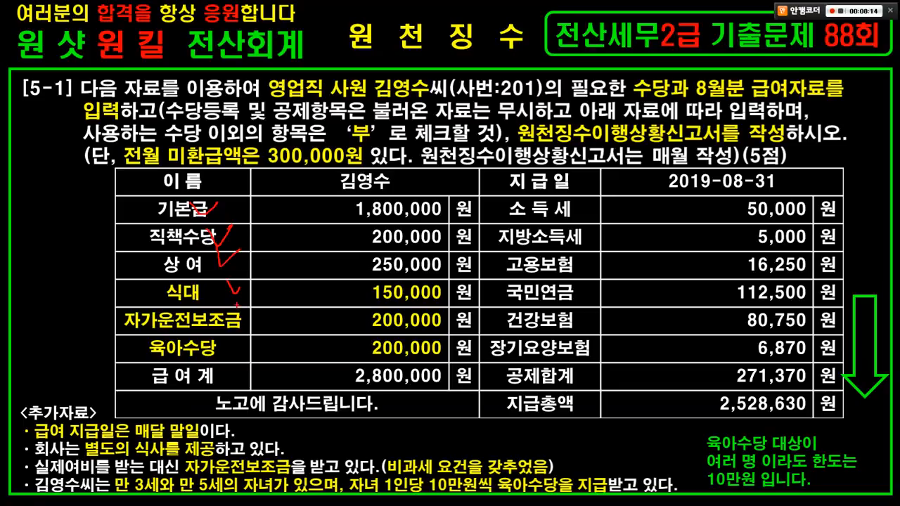
{"action": "left_click_drag", "start_coordinate": [235, 305], "coordinate": [254, 300]}
{"action": "key", "text": "Escape"}
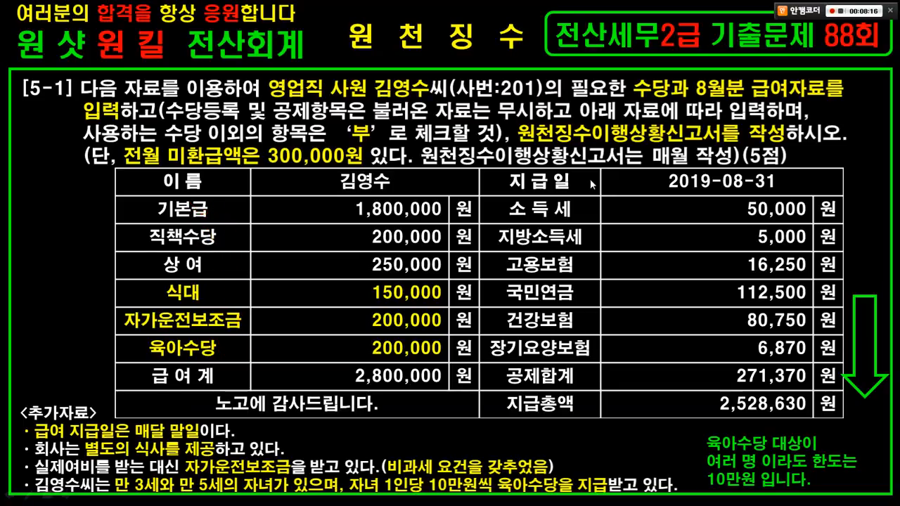
{"action": "key", "text": "alt+Tab"}
{"action": "left_click", "coordinate": [365, 169]}
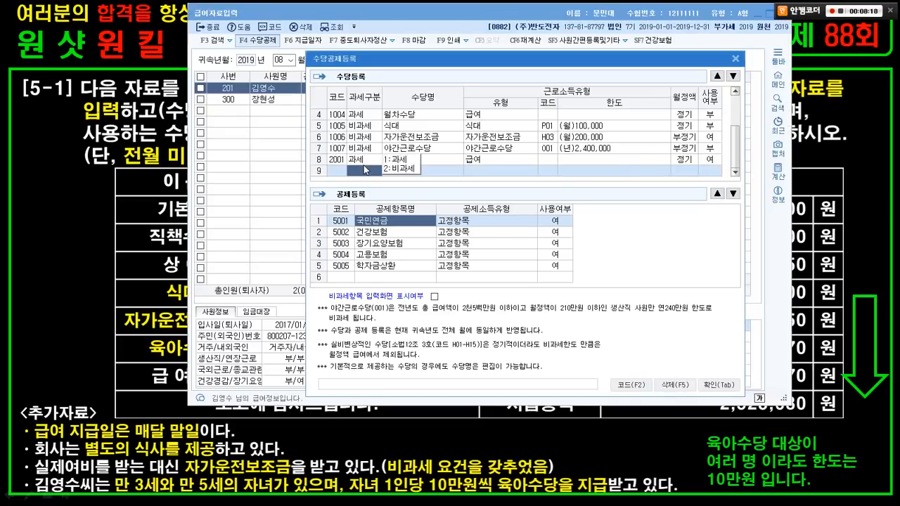
{"action": "left_click", "coordinate": [391, 170]}
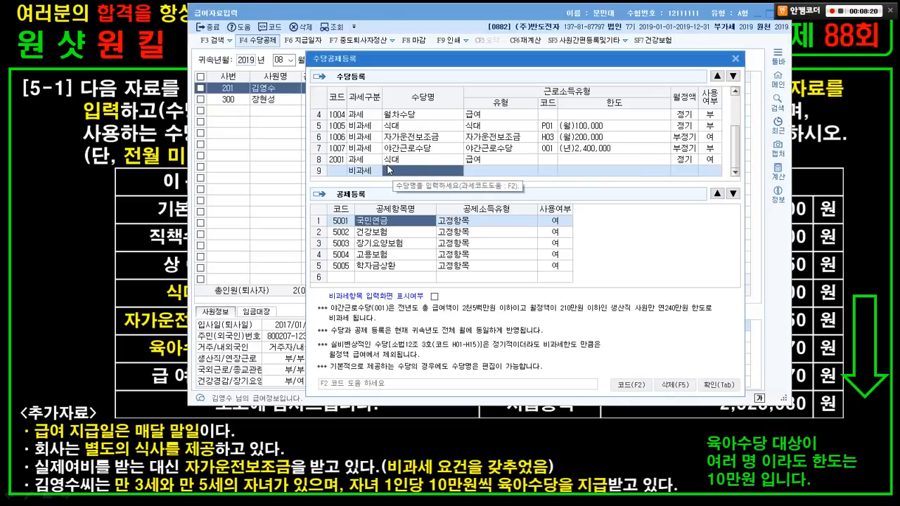
{"action": "type", "text": "육아수당"}
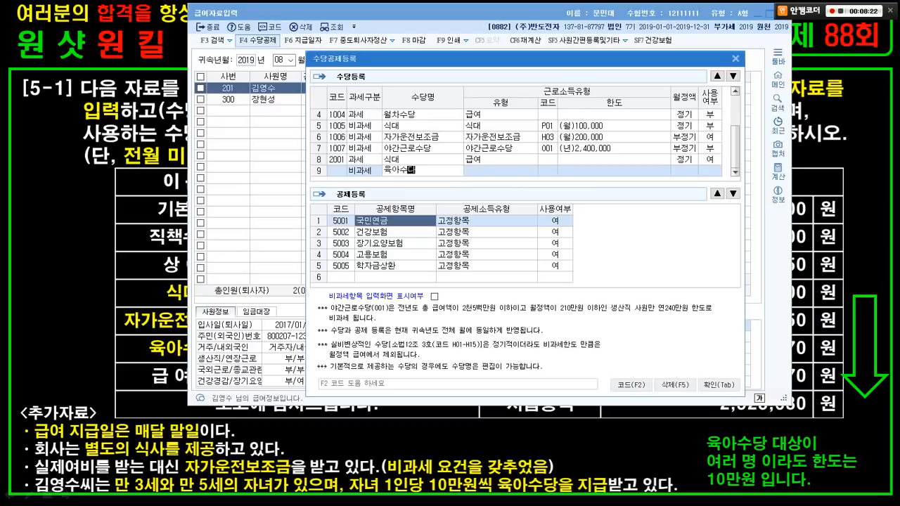
{"action": "key", "text": "Return"}
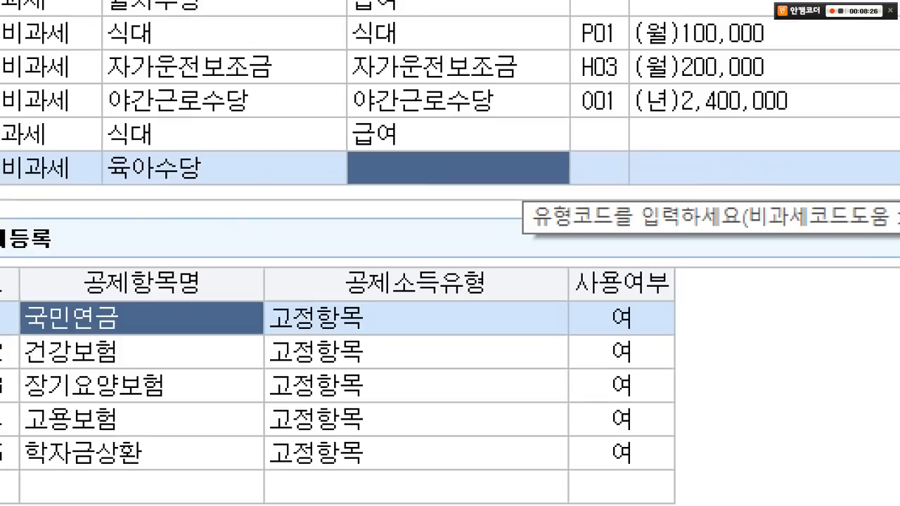
- Give 육아수당 tax-free code Q01 (monthly 100,000 limit) and make it regular pay
{"action": "left_click_drag", "start_coordinate": [1, 150], "coordinate": [66, 189]}
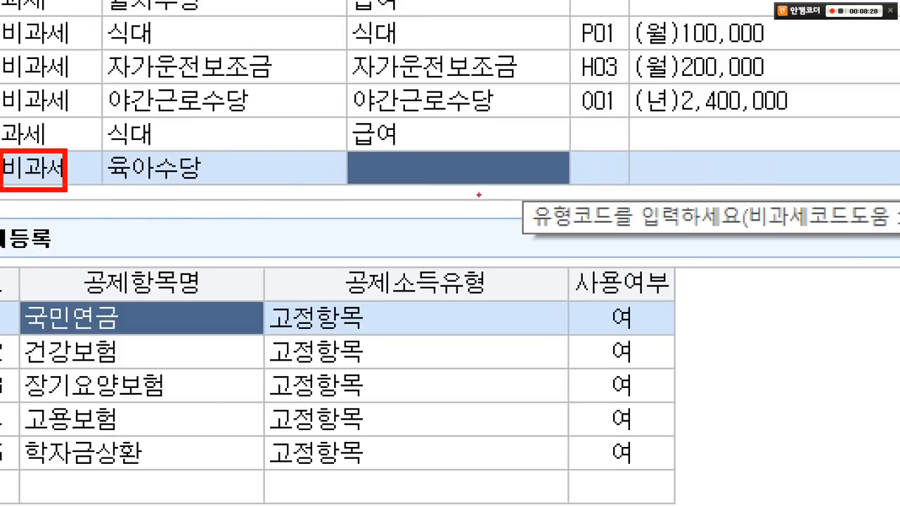
{"action": "left_click_drag", "start_coordinate": [341, 144], "coordinate": [534, 201]}
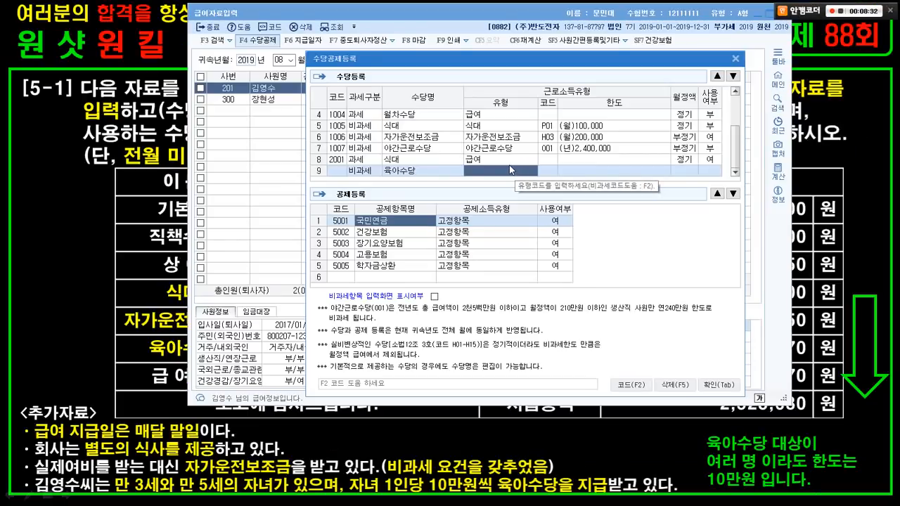
{"action": "key", "text": "F2"}
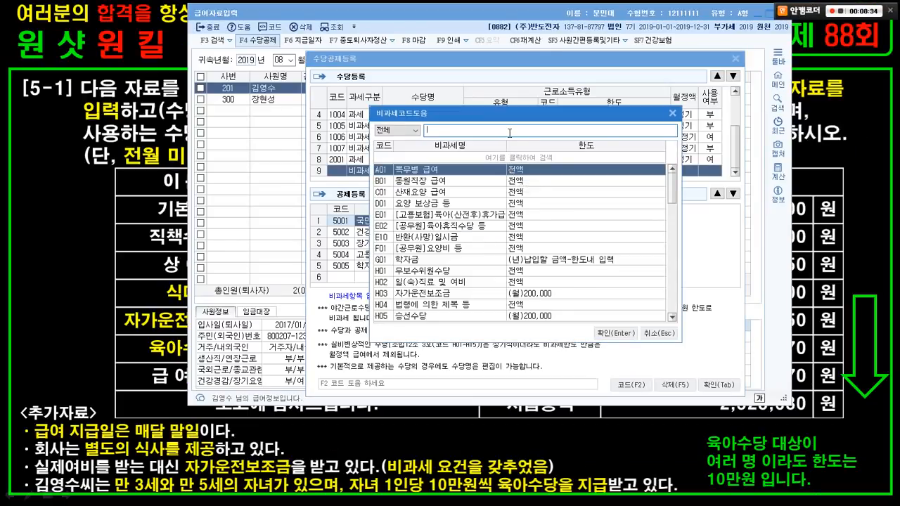
{"action": "type", "text": "유"}
{"action": "type", "text": "육아수당"}
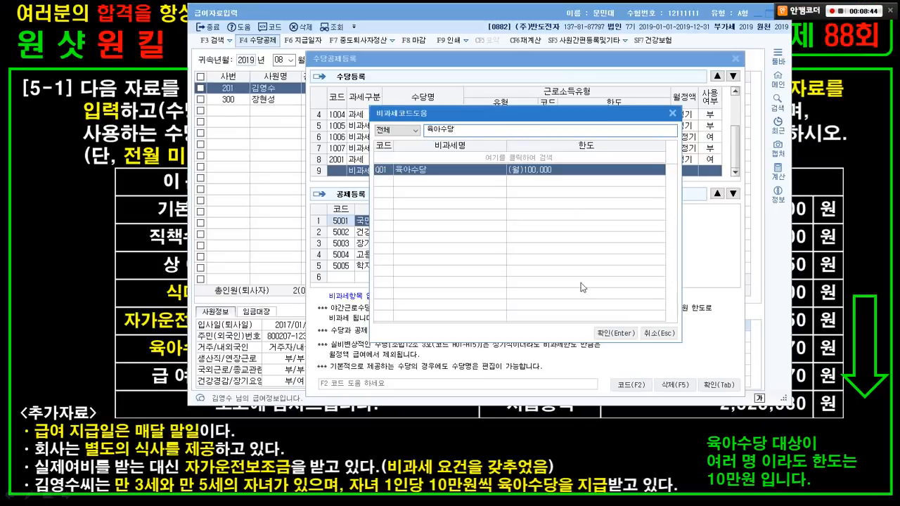
{"action": "left_click", "coordinate": [613, 330]}
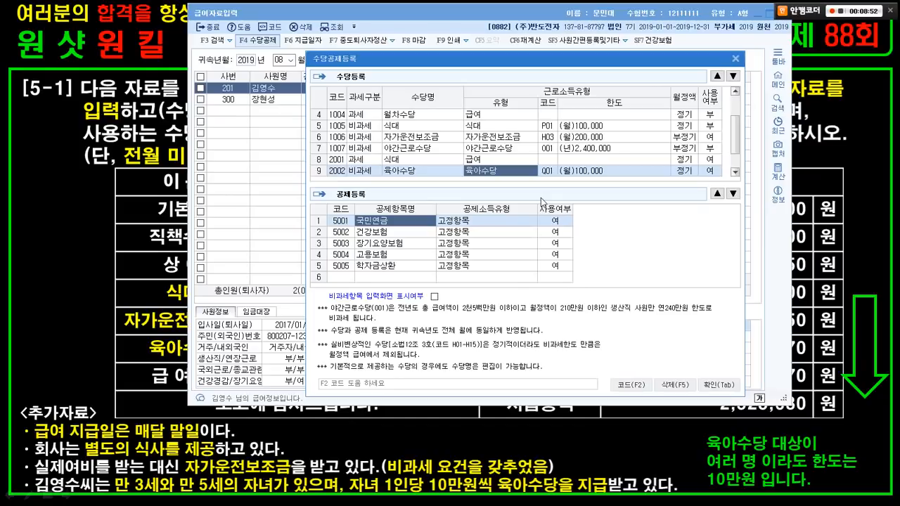
{"action": "key", "text": "Return"}
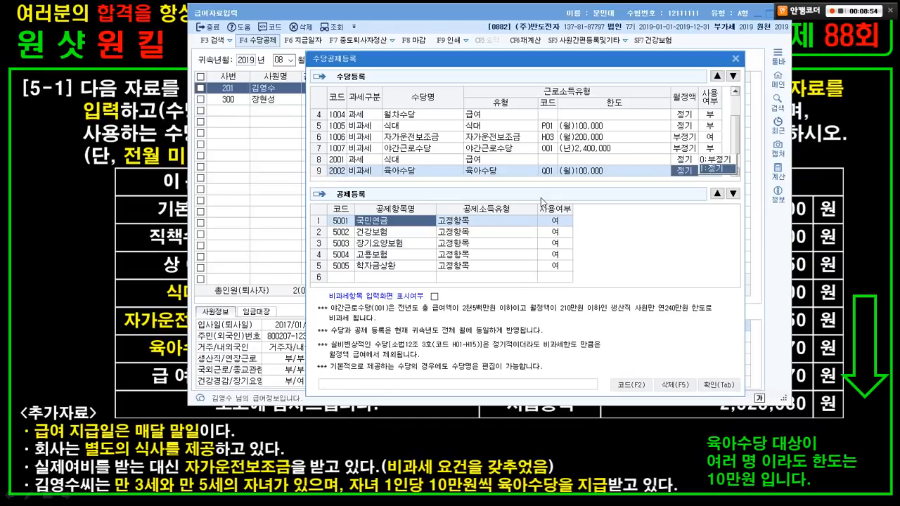
{"action": "key", "text": "Return"}
{"action": "key", "text": "Return"}
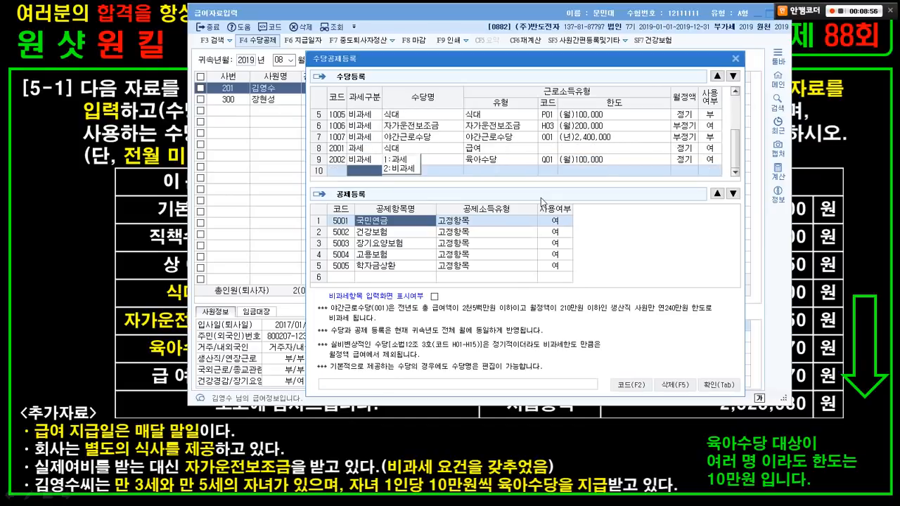
{"action": "left_click", "coordinate": [461, 157]}
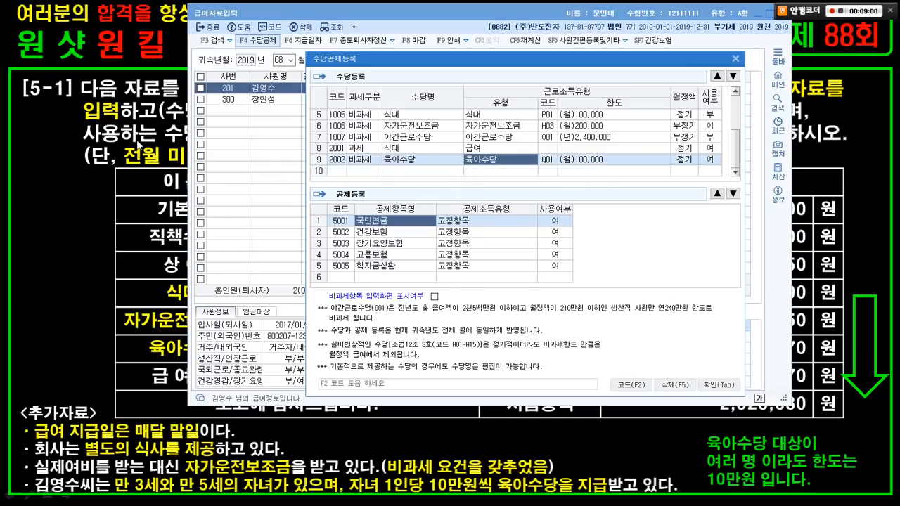
{"action": "left_click", "coordinate": [139, 144]}
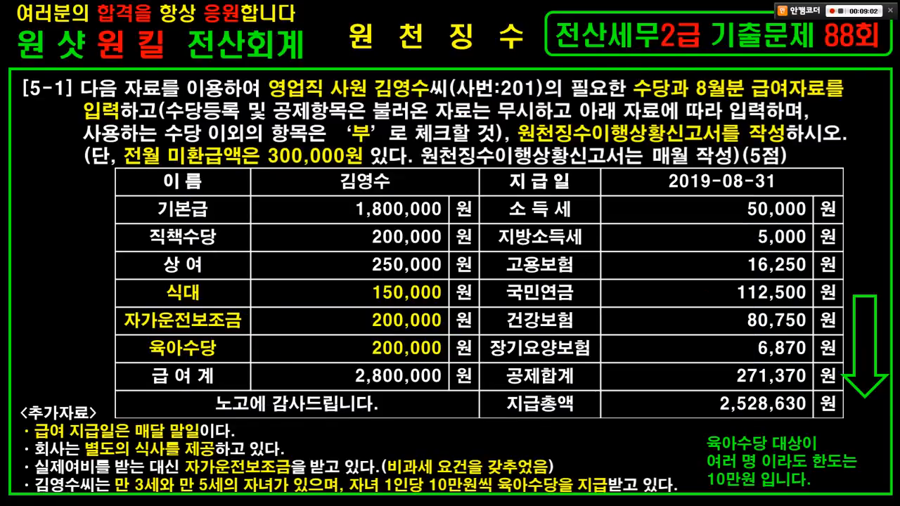
- Set the 학자금상환 deduction's 사용여부 to 0:부
{"action": "mouse_move", "coordinate": [526, 203]}
{"action": "left_mouse_down"}
{"action": "mouse_move", "coordinate": [584, 239]}
{"action": "mouse_move", "coordinate": [601, 356]}
{"action": "left_mouse_up"}
{"action": "key", "text": "Escape"}
{"action": "key", "text": "alt+Tab"}
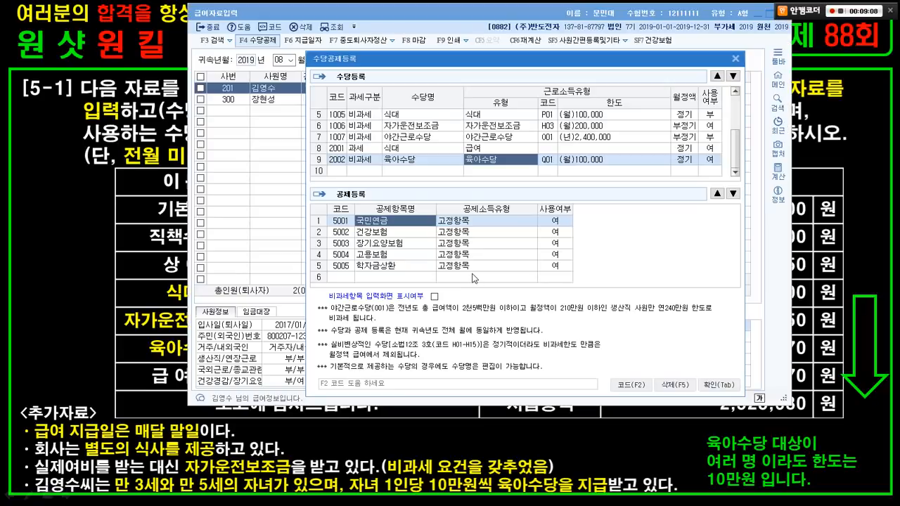
{"action": "key", "text": "ctrl+1"}
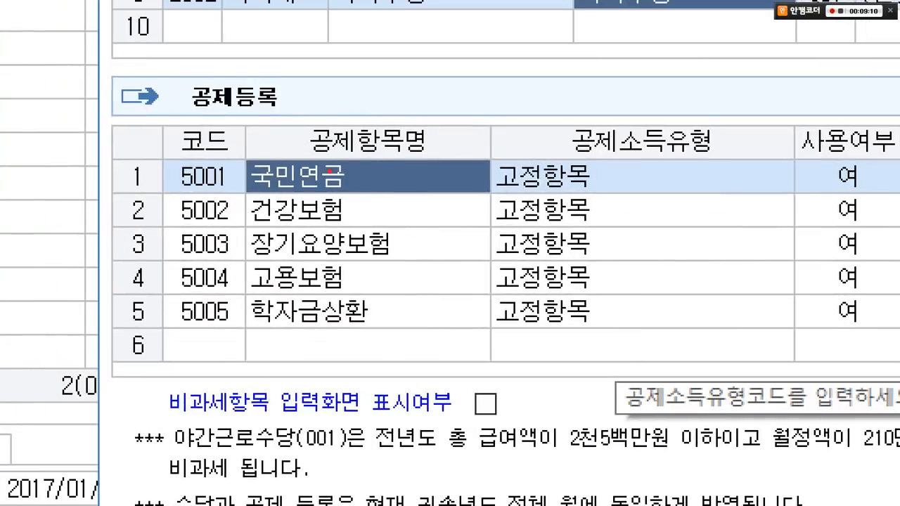
{"action": "left_click_drag", "start_coordinate": [329, 171], "coordinate": [305, 273]}
{"action": "mouse_move", "coordinate": [143, 274]}
{"action": "left_mouse_down"}
{"action": "mouse_move", "coordinate": [713, 352]}
{"action": "mouse_move", "coordinate": [896, 326]}
{"action": "left_mouse_up"}
{"action": "key", "text": "Escape"}
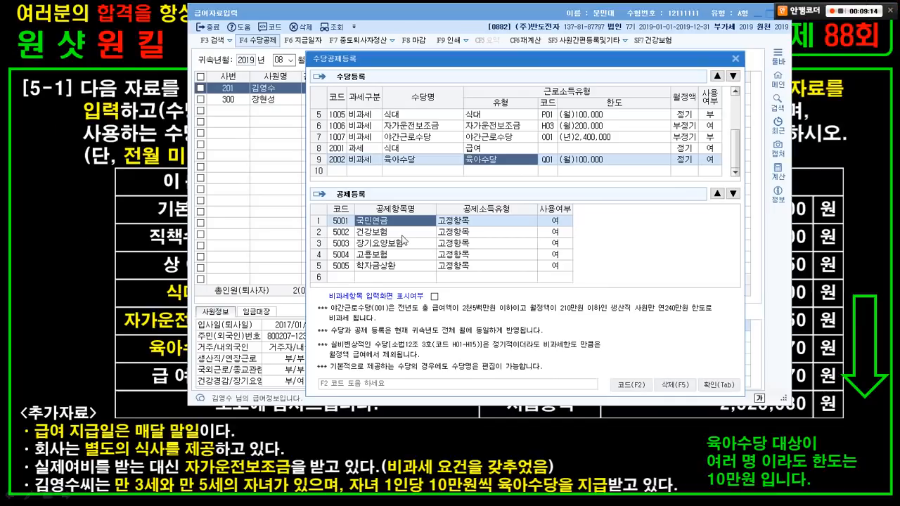
{"action": "left_click", "coordinate": [547, 266]}
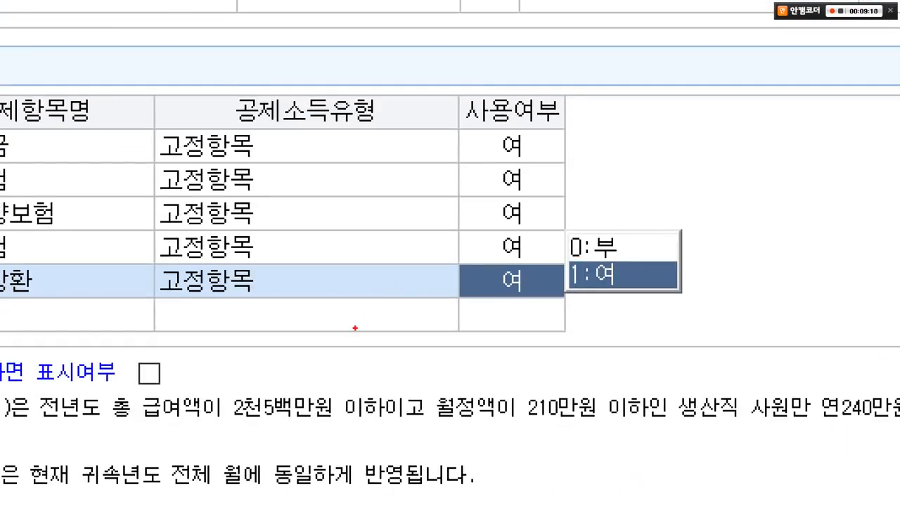
{"action": "right_click", "coordinate": [355, 328]}
{"action": "left_click", "coordinate": [422, 272]}
{"action": "left_click_drag", "start_coordinate": [133, 231], "coordinate": [517, 280]}
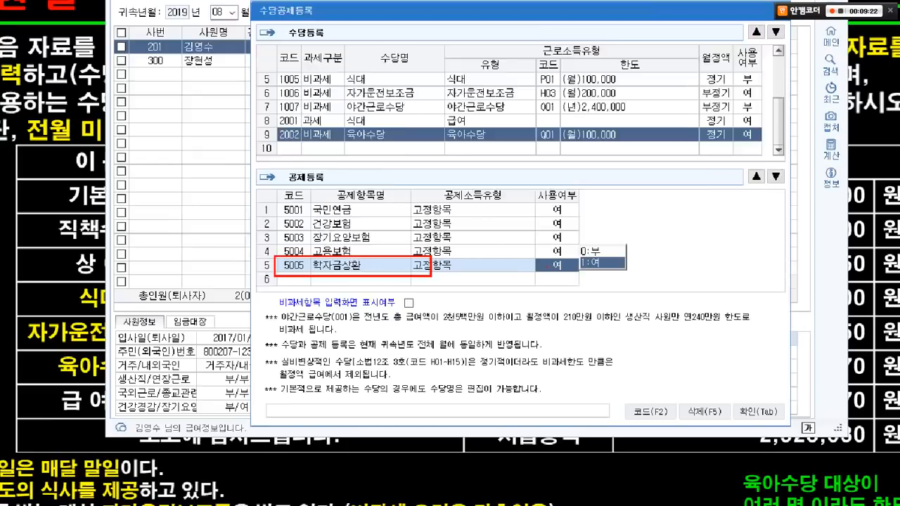
{"action": "left_click", "coordinate": [581, 250]}
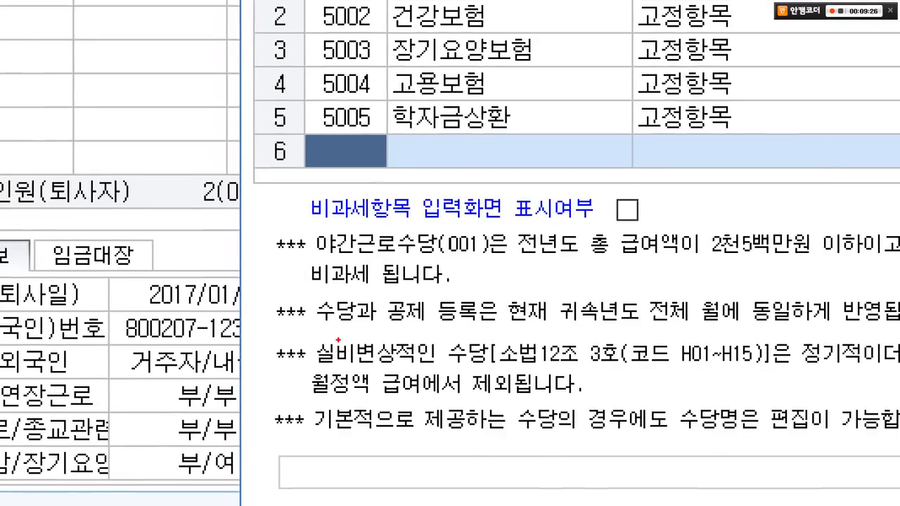
- Tick 비과세항목 입력화면 표시여부 and confirm the allowance and deduction setup
{"action": "mouse_move", "coordinate": [280, 180]}
{"action": "left_mouse_down"}
{"action": "mouse_move", "coordinate": [491, 232]}
{"action": "mouse_move", "coordinate": [679, 229]}
{"action": "left_mouse_up"}
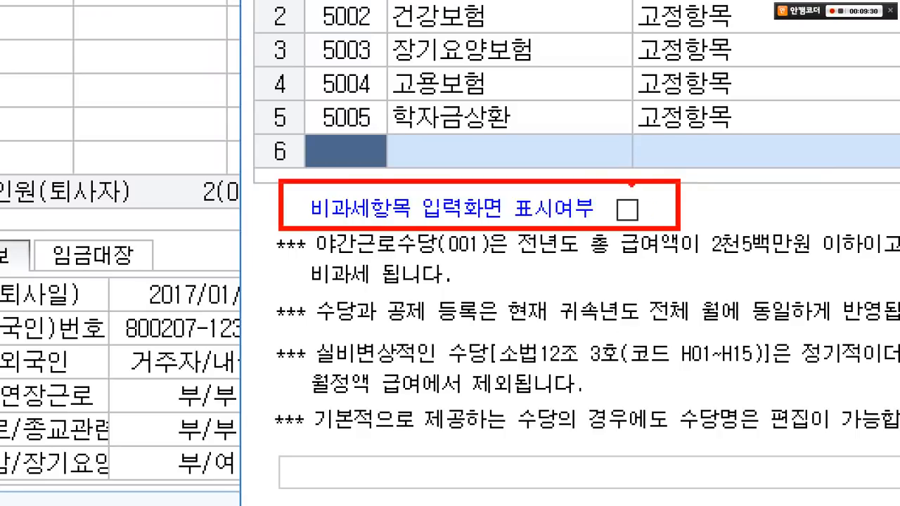
{"action": "left_click_drag", "start_coordinate": [630, 185], "coordinate": [678, 177]}
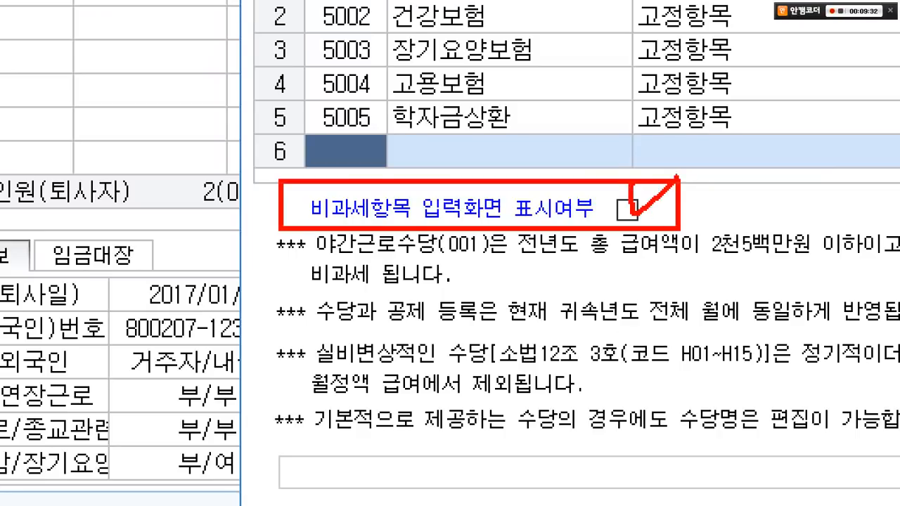
{"action": "key", "text": "Escape"}
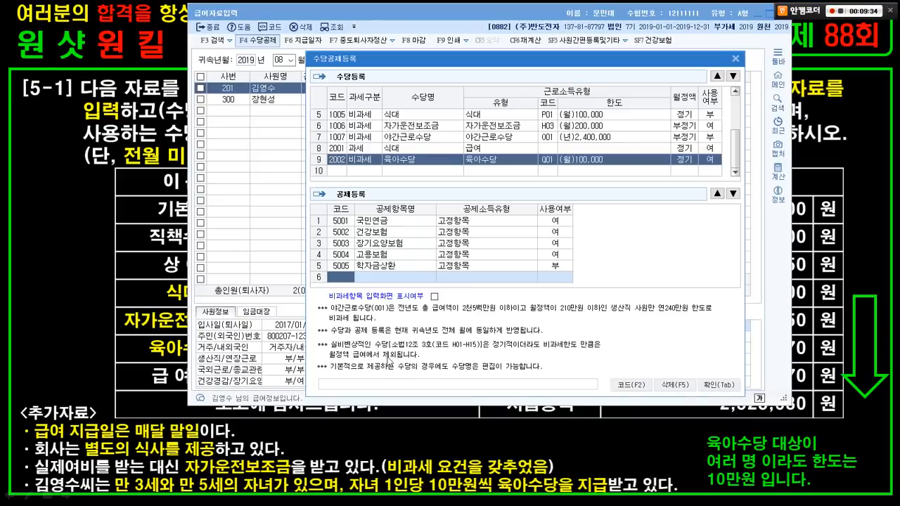
{"action": "left_click", "coordinate": [430, 292]}
{"action": "left_click", "coordinate": [434, 296]}
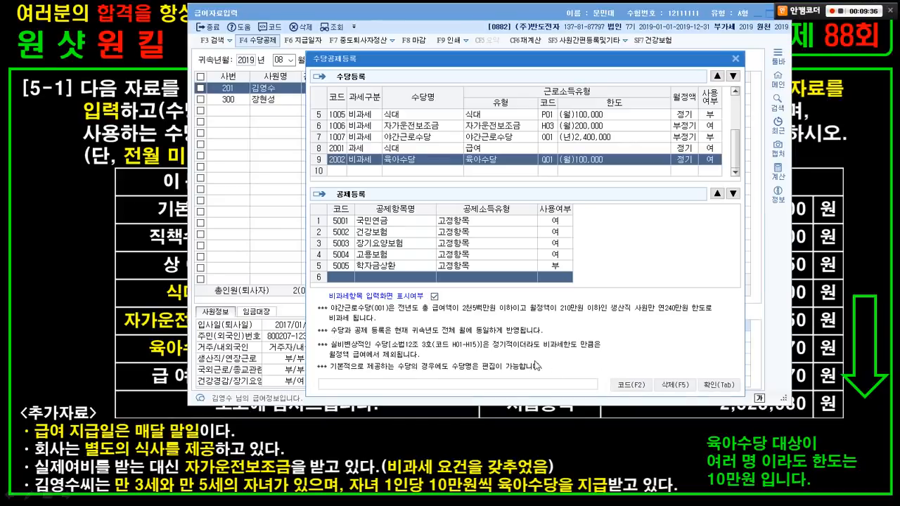
{"action": "left_click", "coordinate": [720, 382]}
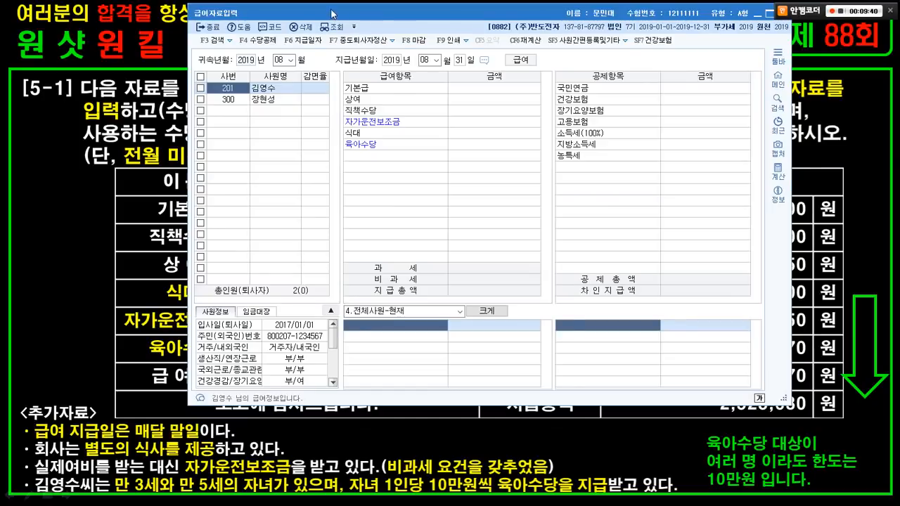
{"action": "left_click_drag", "start_coordinate": [330, 12], "coordinate": [430, 16]}
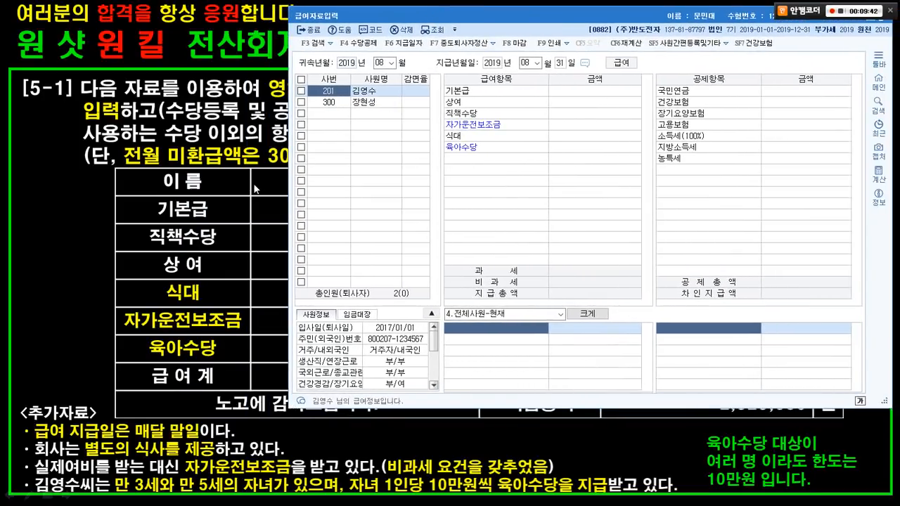
{"action": "left_click_drag", "start_coordinate": [184, 189], "coordinate": [190, 205]}
{"action": "left_click_drag", "start_coordinate": [453, 91], "coordinate": [469, 91]}
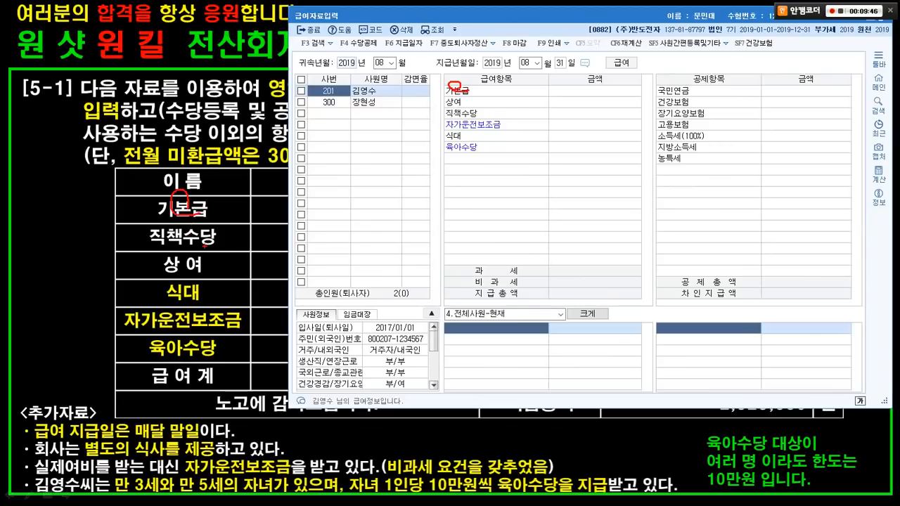
{"action": "left_click_drag", "start_coordinate": [209, 245], "coordinate": [213, 238]}
{"action": "left_click_drag", "start_coordinate": [461, 111], "coordinate": [445, 129]}
{"action": "left_click_drag", "start_coordinate": [235, 246], "coordinate": [236, 268]}
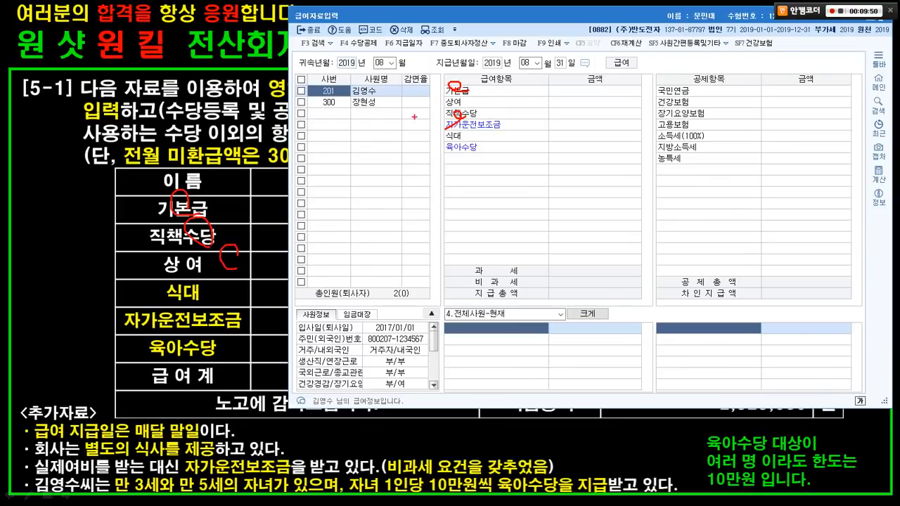
{"action": "mouse_move", "coordinate": [459, 98]}
{"action": "left_mouse_down"}
{"action": "mouse_move", "coordinate": [446, 105]}
{"action": "mouse_move", "coordinate": [460, 104]}
{"action": "left_mouse_up"}
{"action": "left_click_drag", "start_coordinate": [252, 282], "coordinate": [439, 135]}
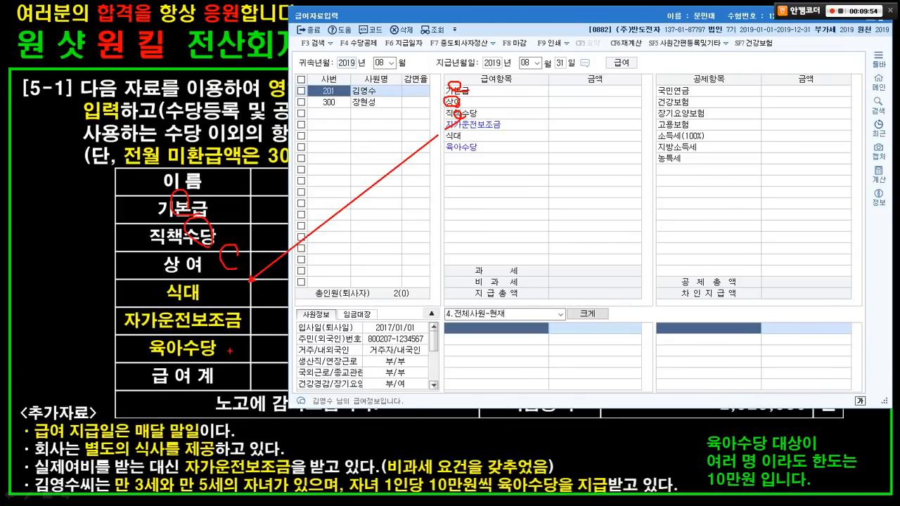
{"action": "left_click_drag", "start_coordinate": [229, 349], "coordinate": [446, 149]}
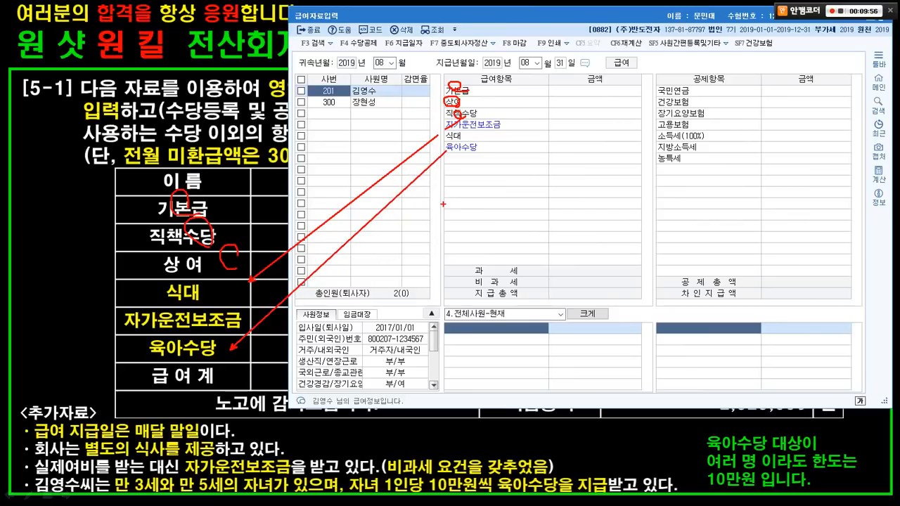
{"action": "key", "text": "Escape"}
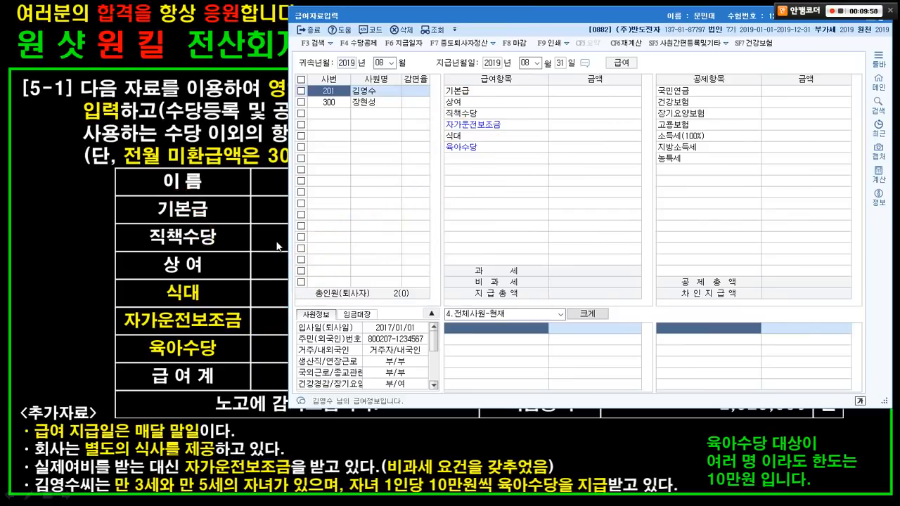
{"action": "key", "text": "ctrl+1"}
{"action": "left_click", "coordinate": [567, 141]}
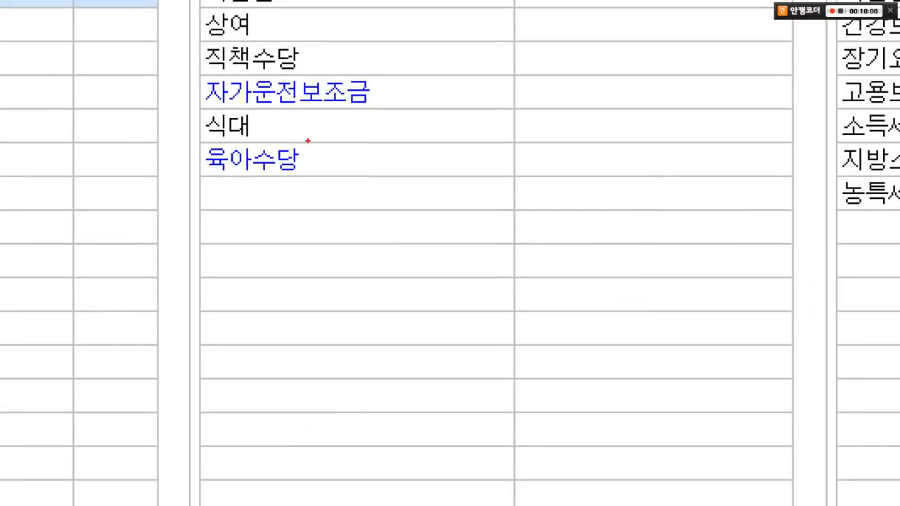
{"action": "left_click_drag", "start_coordinate": [194, 71], "coordinate": [401, 107]}
{"action": "mouse_move", "coordinate": [184, 139]}
{"action": "left_mouse_down"}
{"action": "mouse_move", "coordinate": [276, 152]}
{"action": "mouse_move", "coordinate": [332, 177]}
{"action": "left_mouse_up"}
{"action": "key", "text": "Escape"}
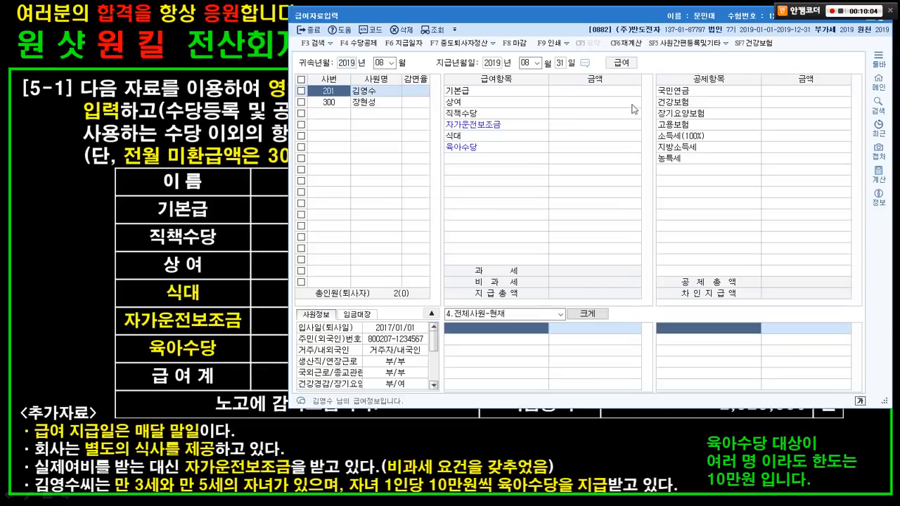
{"action": "left_click", "coordinate": [574, 85]}
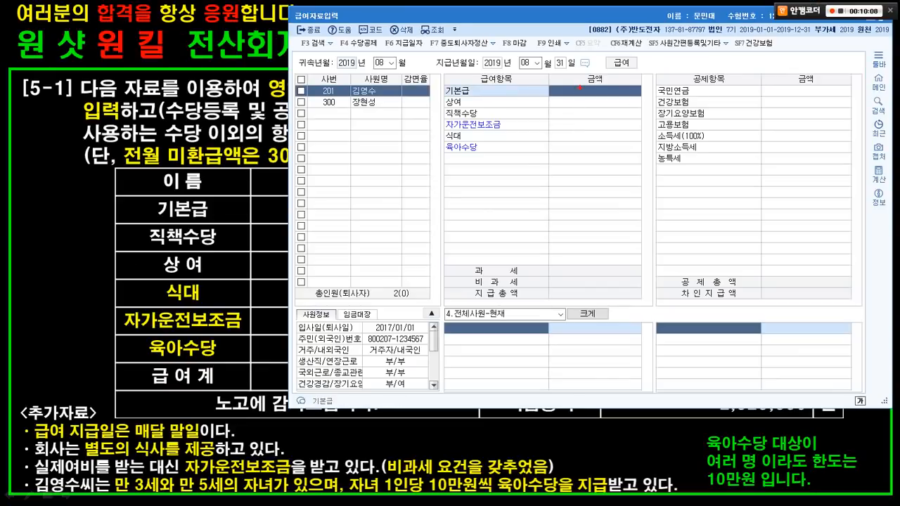
{"action": "key", "text": "ctrl+1"}
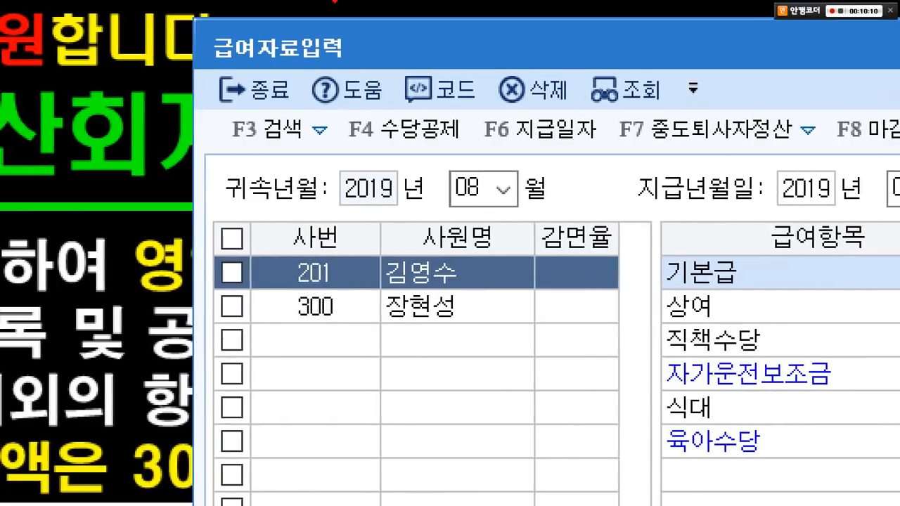
{"action": "left_click_drag", "start_coordinate": [334, 100], "coordinate": [478, 165]}
{"action": "left_click_drag", "start_coordinate": [436, 138], "coordinate": [523, 245]}
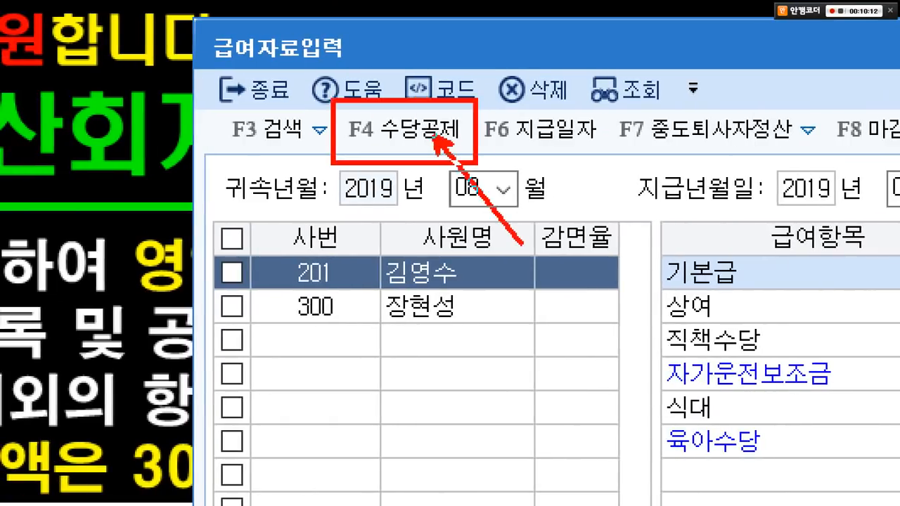
- Enter employee 201's base pay 1,800,000, 상여 250,000 and 직책수당 200,000
{"action": "key", "text": "Escape"}
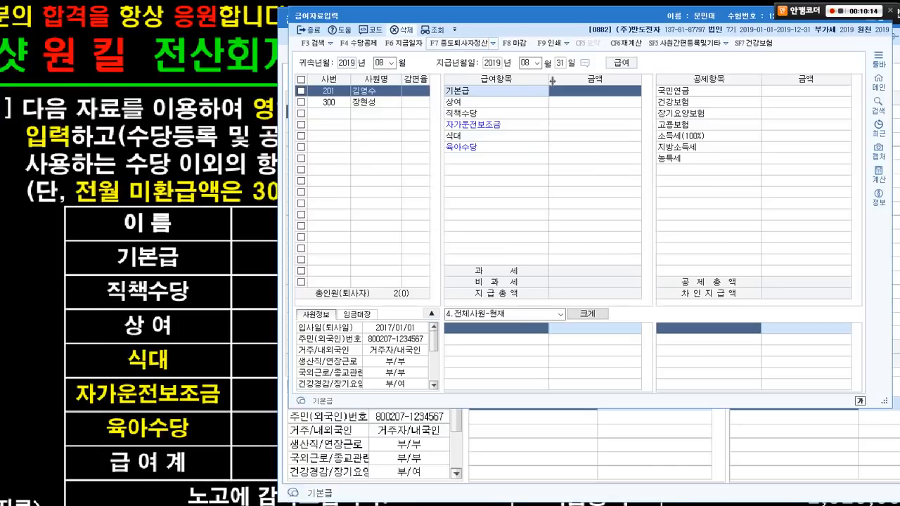
{"action": "key", "text": "alt+Tab"}
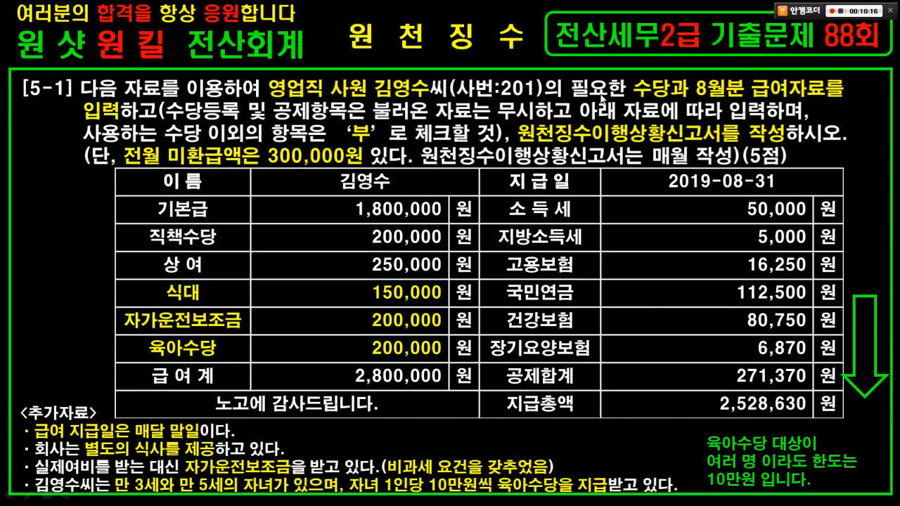
{"action": "key", "text": "alt+Tab"}
{"action": "type", "text": "1,800,000"}
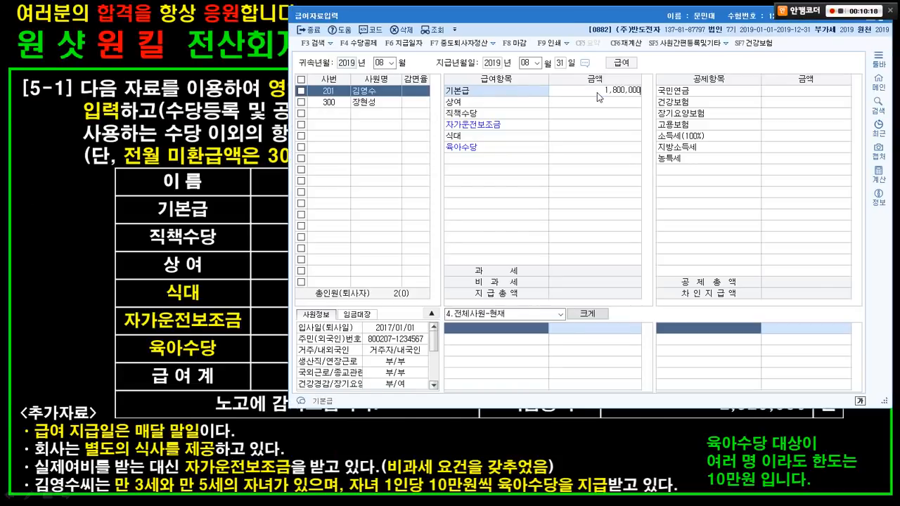
{"action": "key", "text": "Return"}
{"action": "key", "text": "alt+Tab"}
{"action": "key", "text": "alt+Tab"}
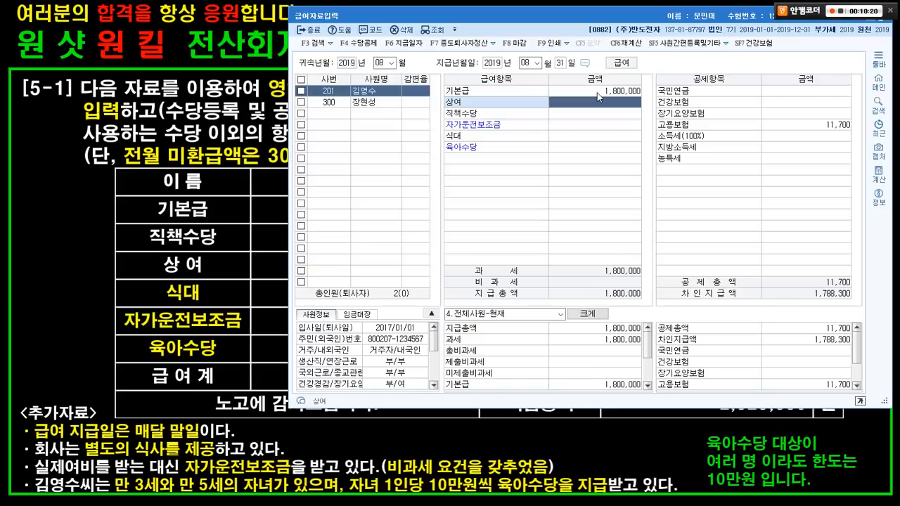
{"action": "type", "text": "2500000"}
{"action": "key", "text": "Return"}
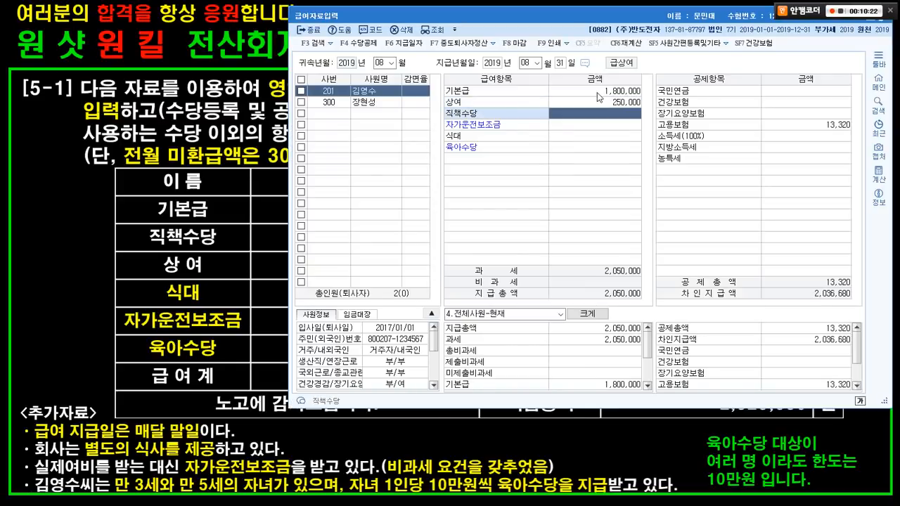
{"action": "key", "text": "alt+Tab"}
- Enter 자가운전보조금 200,000, 식대 150,000 and 육아수당 200,000
{"action": "key", "text": "alt+Tab"}
{"action": "type", "text": "200000"}
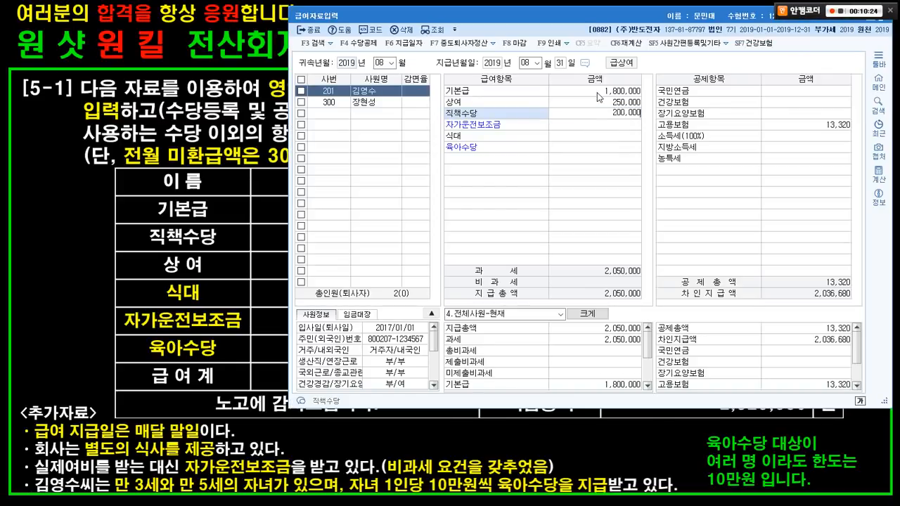
{"action": "key", "text": "Return"}
{"action": "key", "text": "alt+Tab"}
{"action": "key", "text": "alt+Tab"}
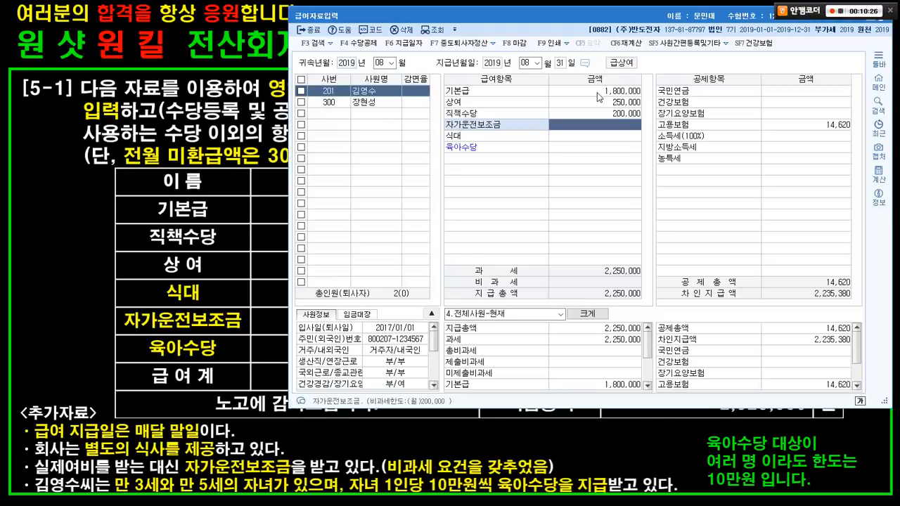
{"action": "type", "text": "2000000"}
{"action": "key", "text": "Return"}
{"action": "key", "text": "alt+Tab"}
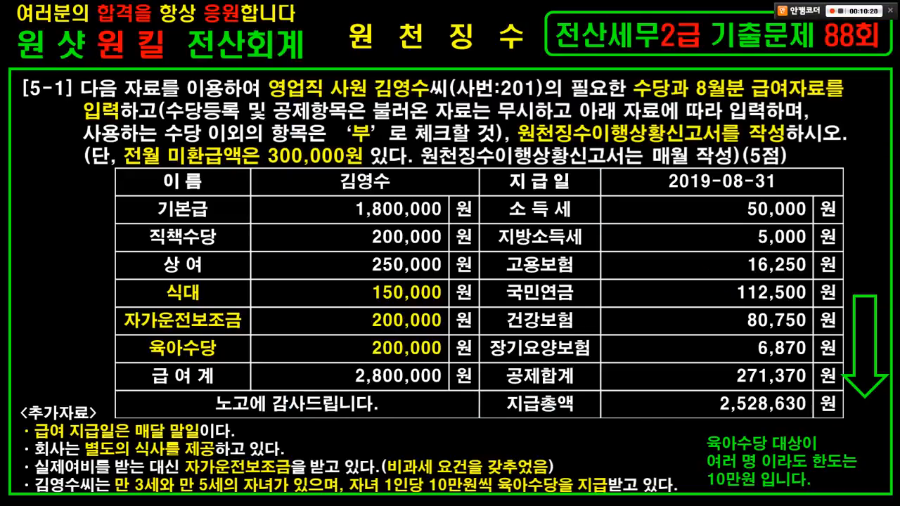
{"action": "key", "text": "alt+Tab"}
{"action": "type", "text": "150"}
{"action": "type", "text": "000"}
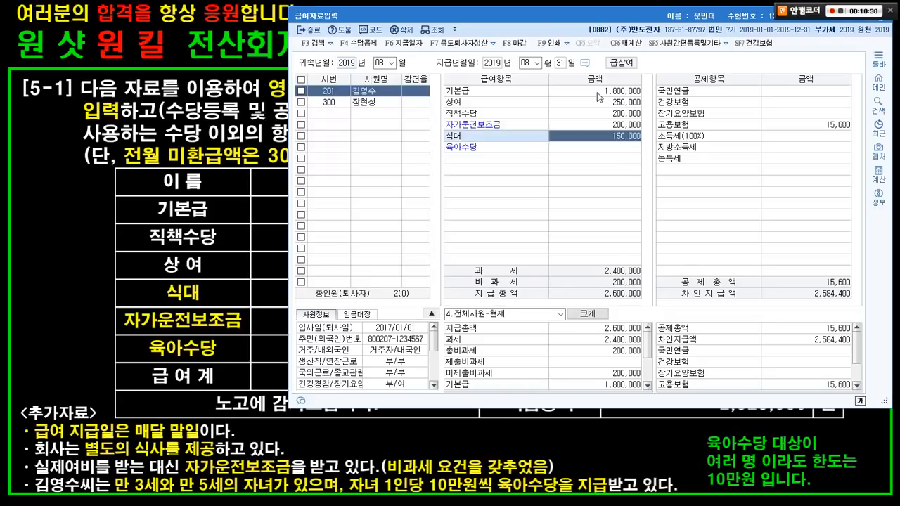
{"action": "key", "text": "Return"}
{"action": "key", "text": "alt+Tab"}
{"action": "key", "text": "alt+Tab"}
{"action": "key", "text": "alt+Tab"}
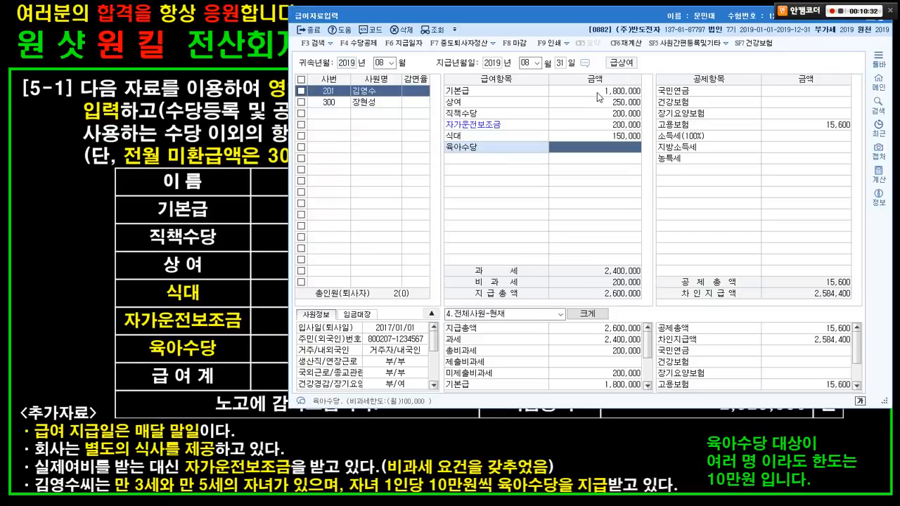
{"action": "type", "text": "2000000"}
{"action": "key", "text": "Return"}
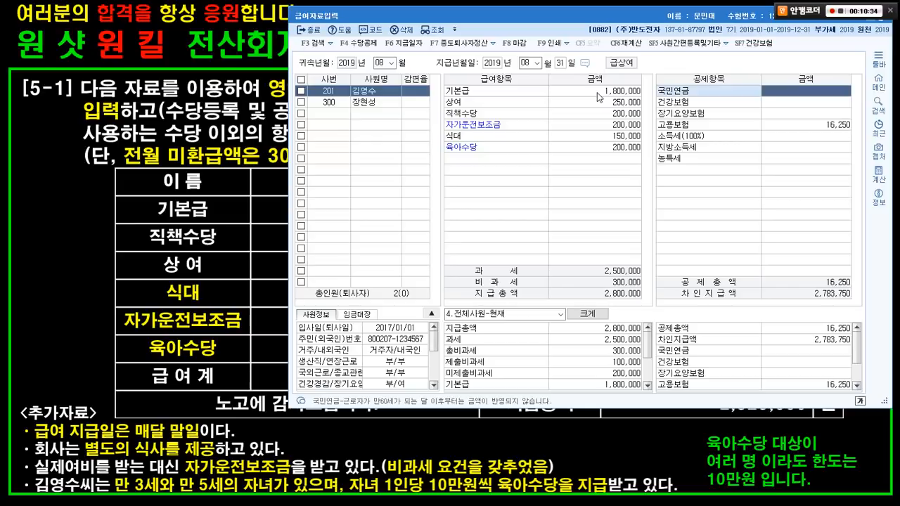
{"action": "key", "text": "alt+Tab"}
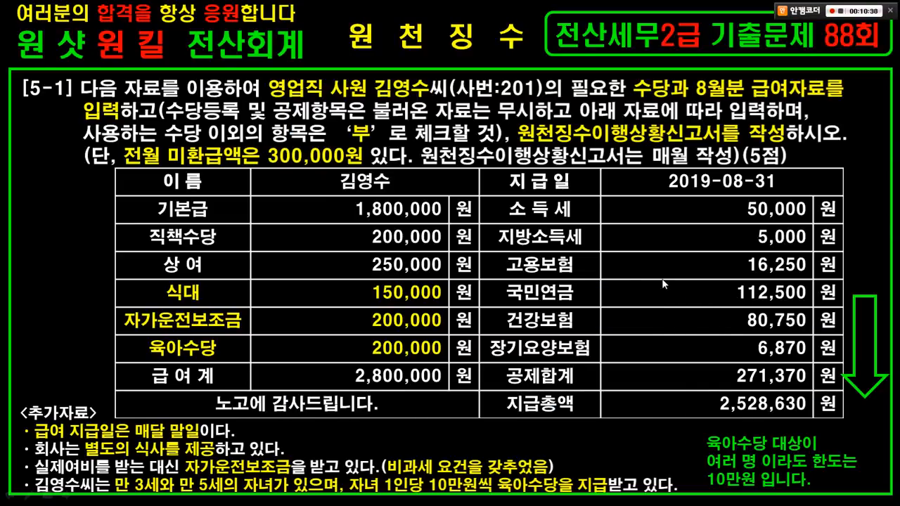
- Enter national pension 112,500 and health insurance 80,750 deductions
{"action": "key", "text": "alt+Tab"}
{"action": "type", "text": "11"}
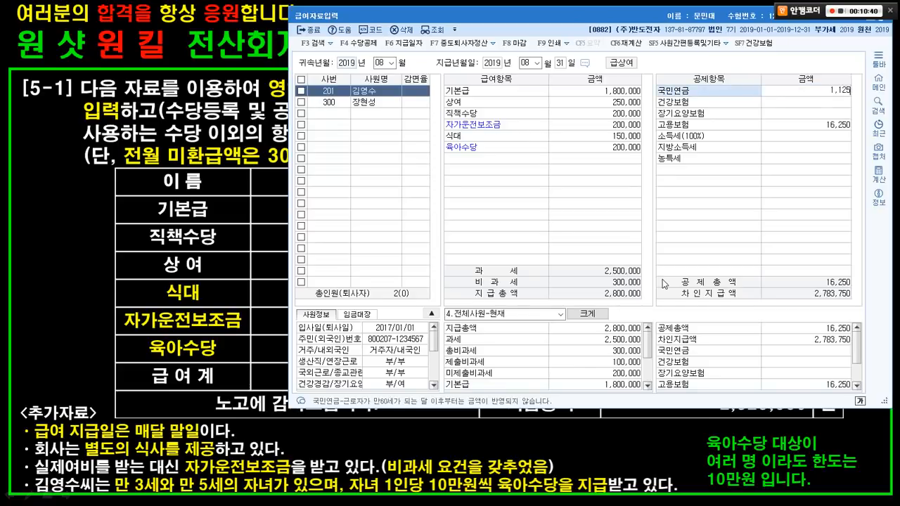
{"action": "key", "text": "Return"}
{"action": "key", "text": "alt+Tab"}
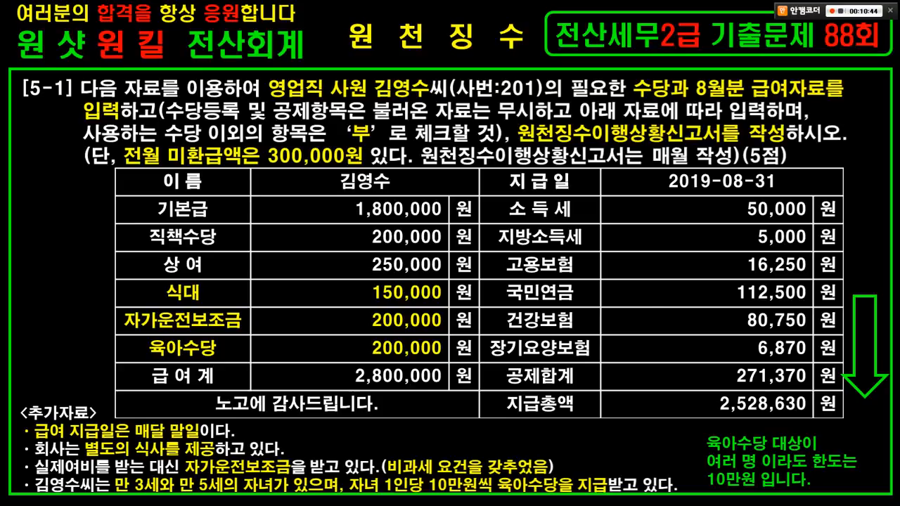
{"action": "key", "text": "alt+Tab"}
{"action": "type", "text": "80750"}
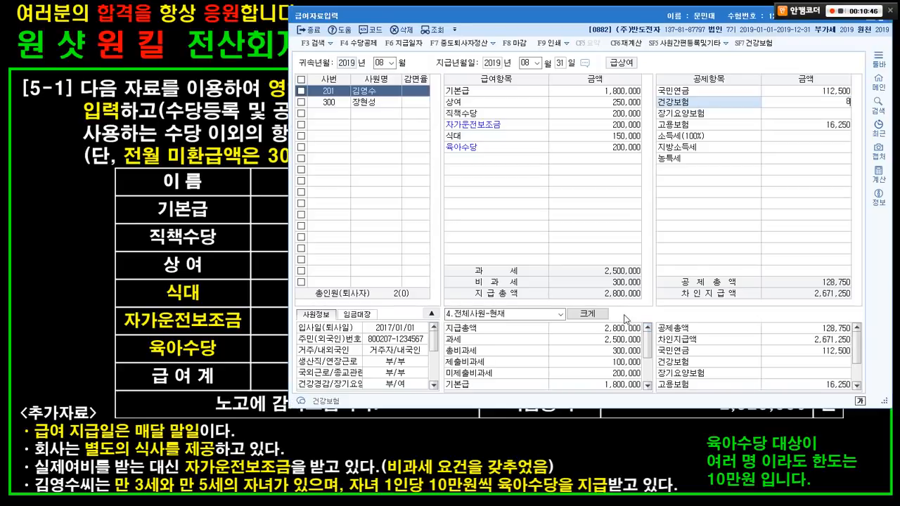
{"action": "key", "text": "Return"}
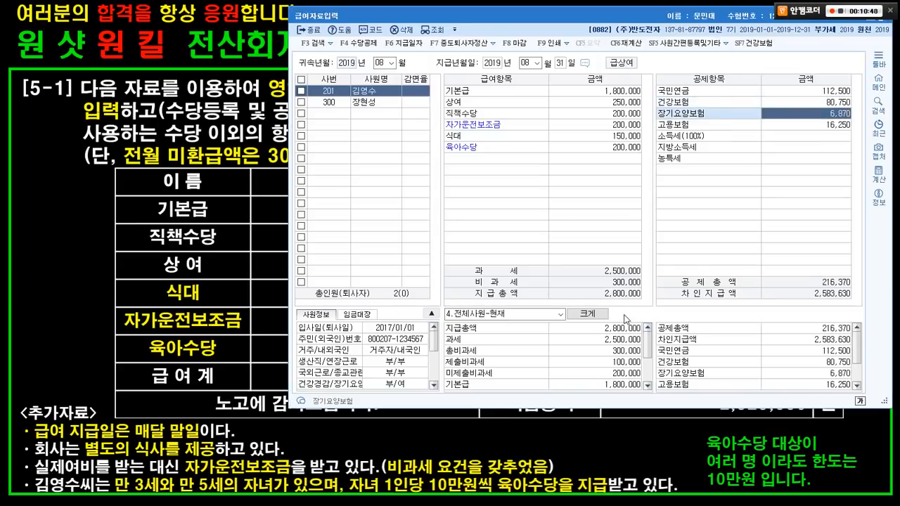
{"action": "key", "text": "alt+Tab"}
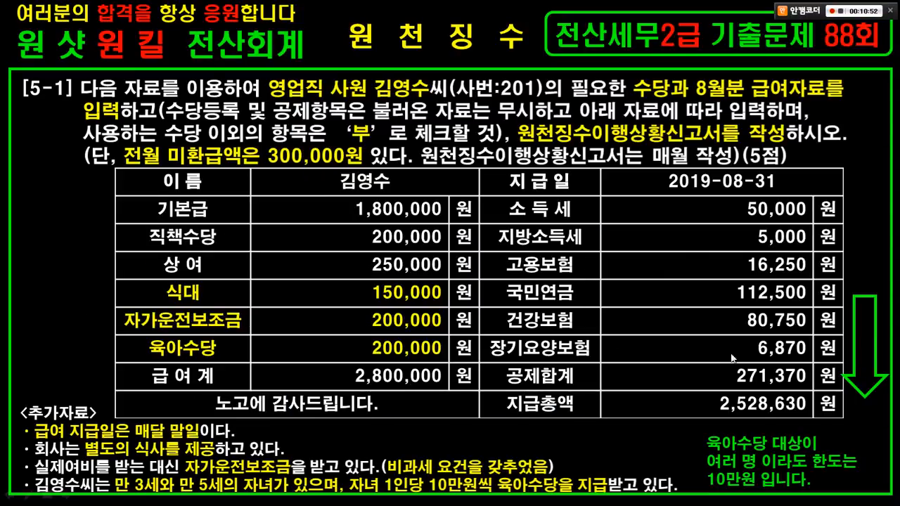
{"action": "key", "text": "alt+Tab"}
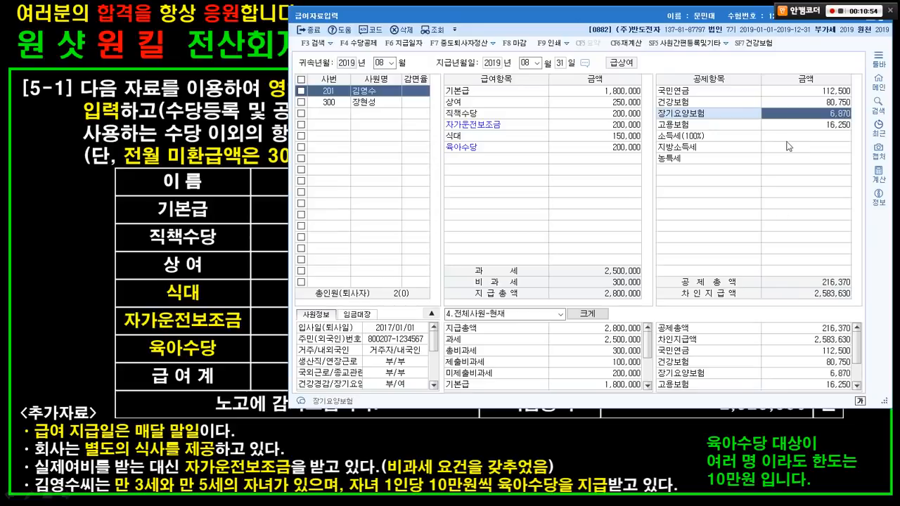
- Pass employment insurance and enter 50,000 income tax, giving total deductions of 271,370
{"action": "left_click", "coordinate": [802, 125]}
{"action": "key", "text": "alt+Tab"}
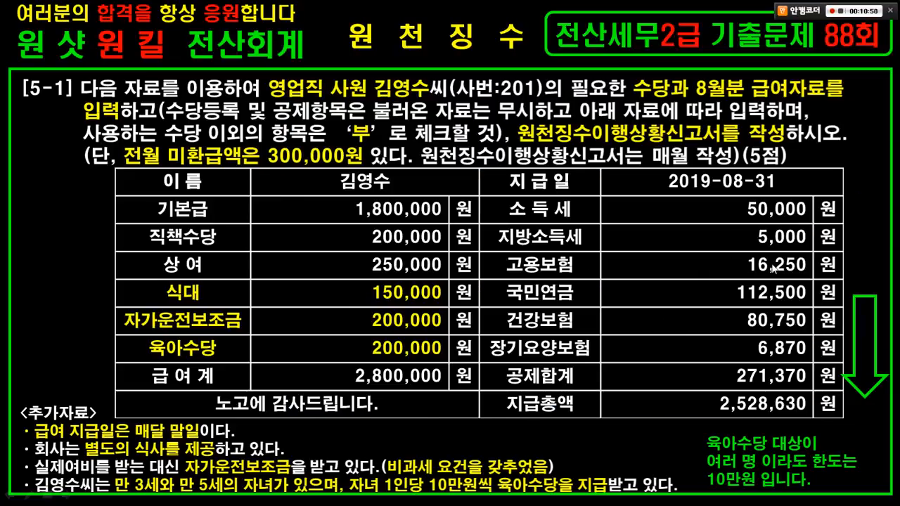
{"action": "key", "text": "alt+Tab"}
{"action": "key", "text": "Return"}
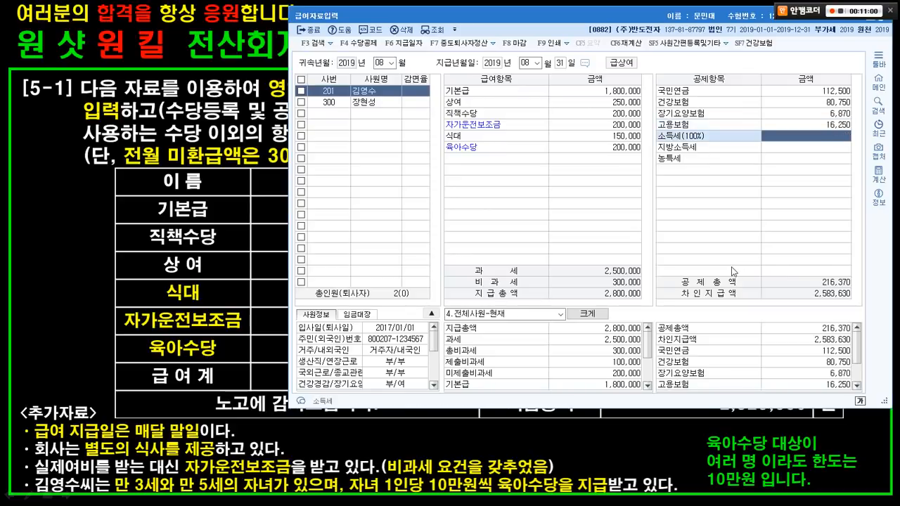
{"action": "key", "text": "alt+Tab"}
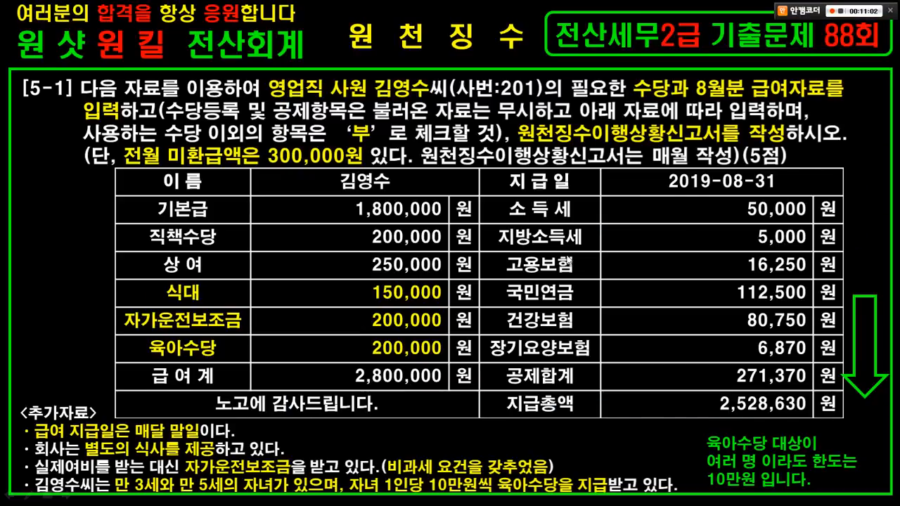
{"action": "key", "text": "alt+Tab"}
{"action": "type", "text": "50000"}
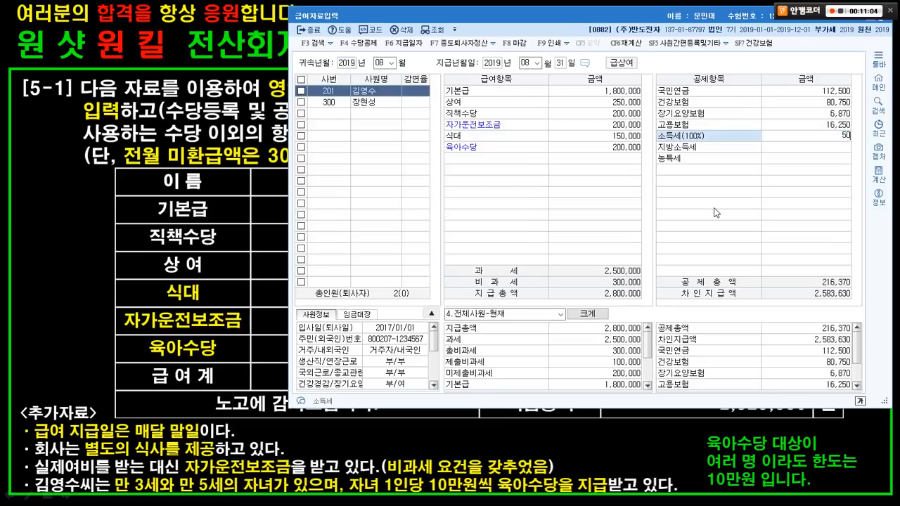
{"action": "key", "text": "Return"}
{"action": "key", "text": "alt+Tab"}
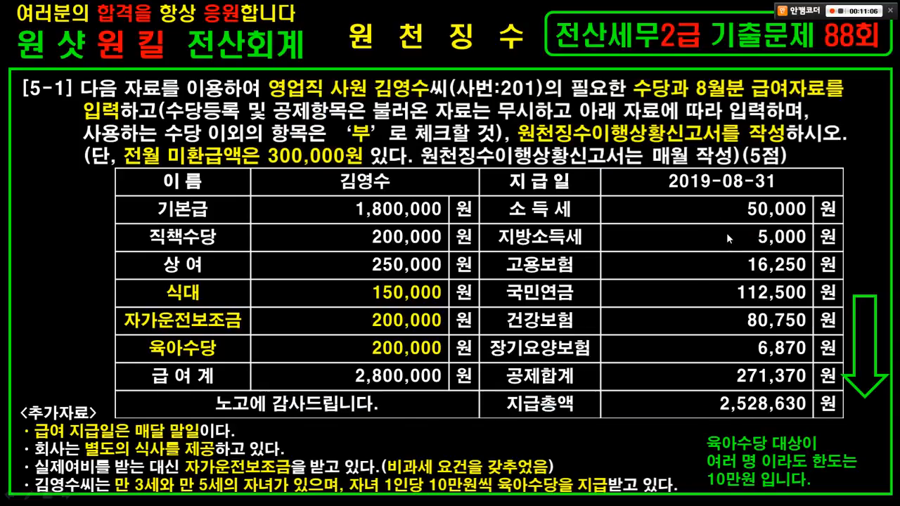
{"action": "key", "text": "alt+Tab"}
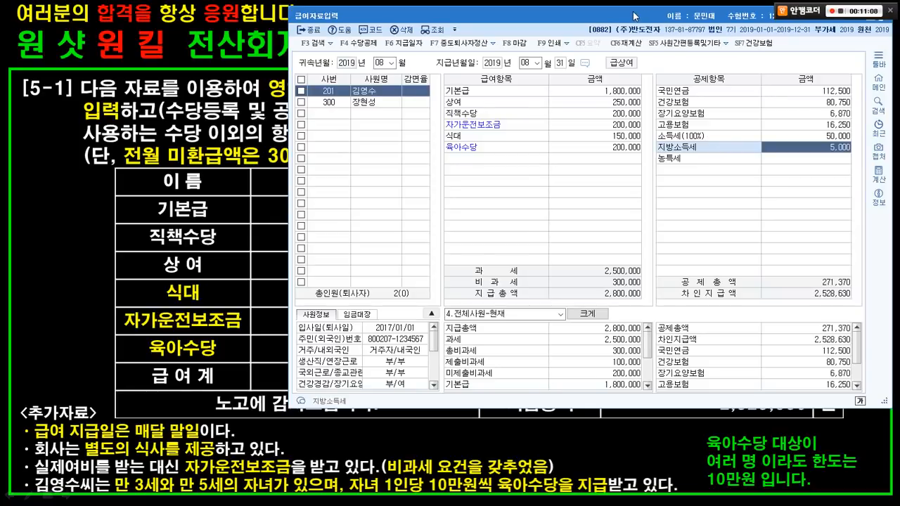
{"action": "left_click_drag", "start_coordinate": [623, 15], "coordinate": [201, 45]}
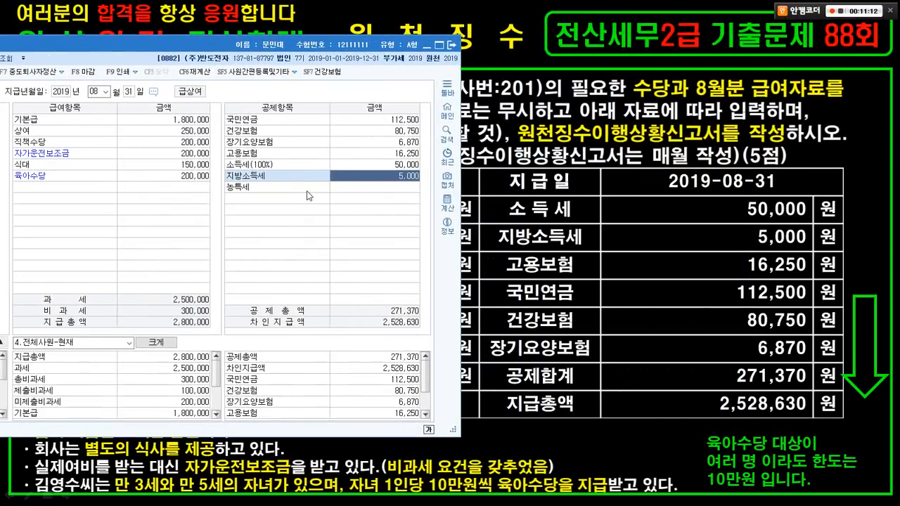
{"action": "left_click_drag", "start_coordinate": [215, 112], "coordinate": [263, 124]}
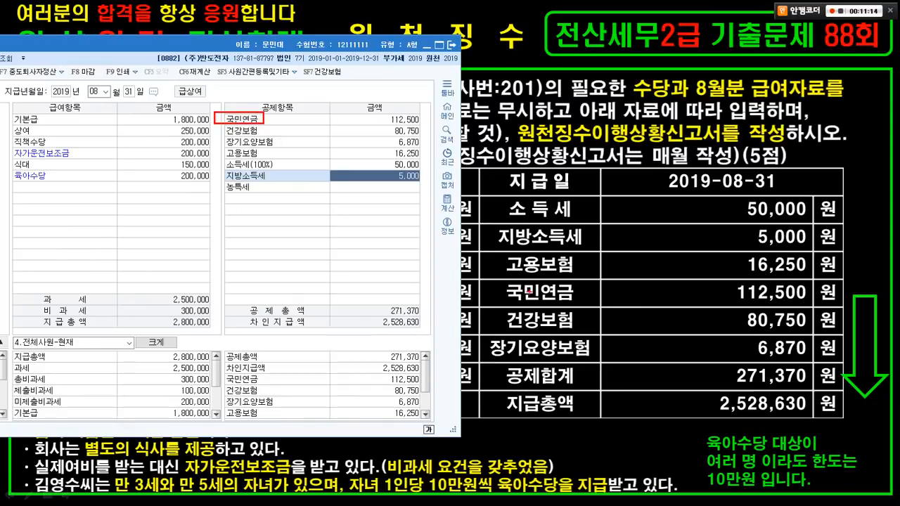
{"action": "left_click_drag", "start_coordinate": [499, 278], "coordinate": [807, 305]}
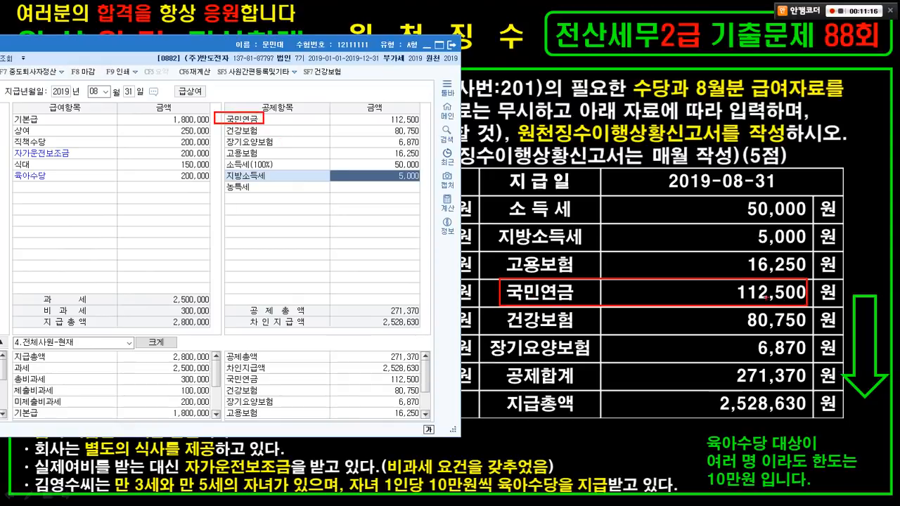
{"action": "left_click_drag", "start_coordinate": [216, 127], "coordinate": [275, 138]}
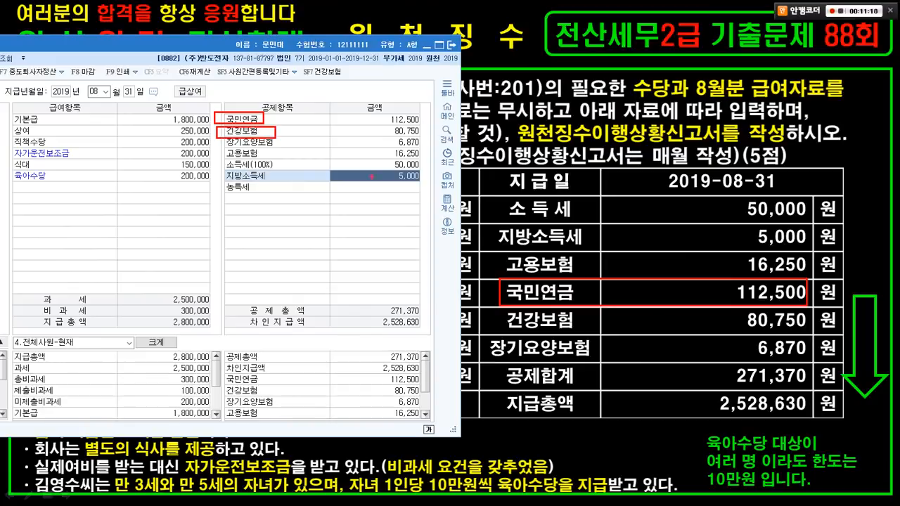
{"action": "left_click_drag", "start_coordinate": [494, 311], "coordinate": [786, 336]}
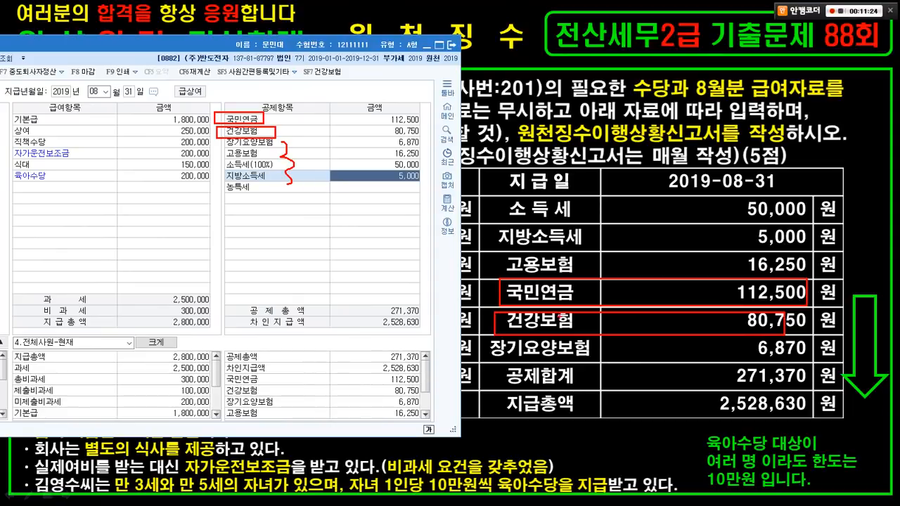
{"action": "left_click_drag", "start_coordinate": [556, 346], "coordinate": [573, 337]}
{"action": "mouse_move", "coordinate": [563, 196]}
{"action": "left_mouse_down"}
{"action": "mouse_move", "coordinate": [575, 228]}
{"action": "mouse_move", "coordinate": [547, 278]}
{"action": "left_mouse_up"}
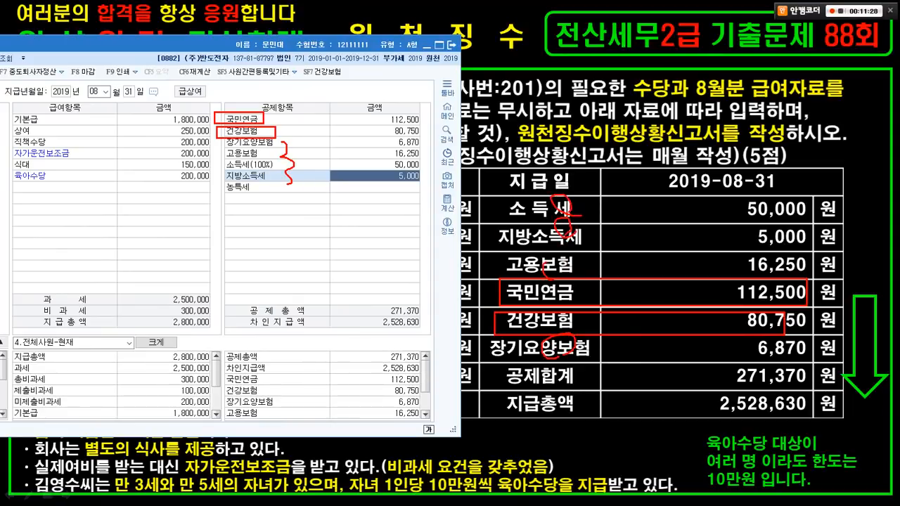
{"action": "key", "text": "Escape"}
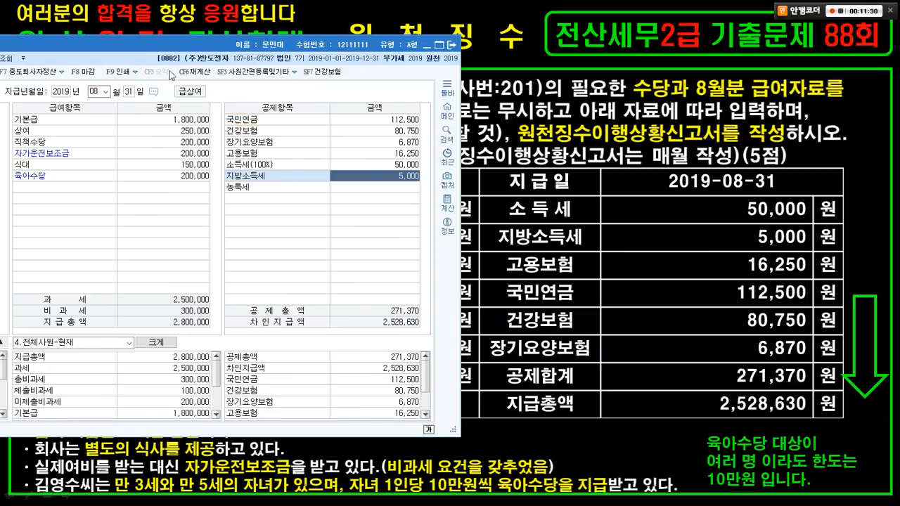
{"action": "mouse_move", "coordinate": [150, 45]}
{"action": "left_mouse_down"}
{"action": "mouse_move", "coordinate": [485, 120]}
{"action": "mouse_move", "coordinate": [549, 69]}
{"action": "left_mouse_up"}
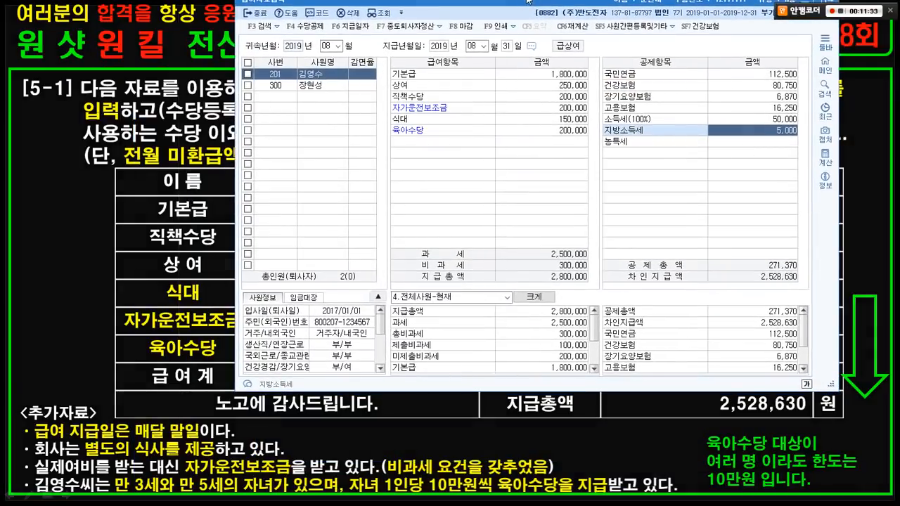
{"action": "double_click", "coordinate": [548, 69]}
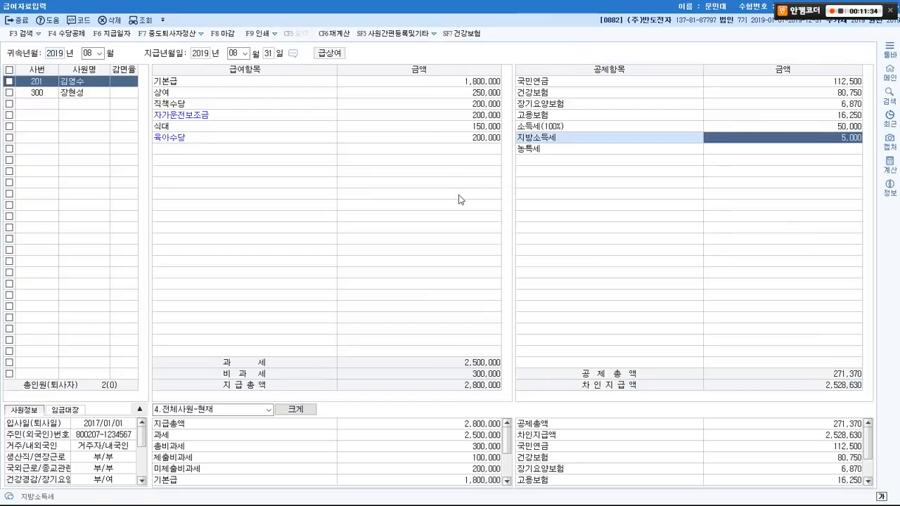
{"action": "double_click", "coordinate": [493, 7]}
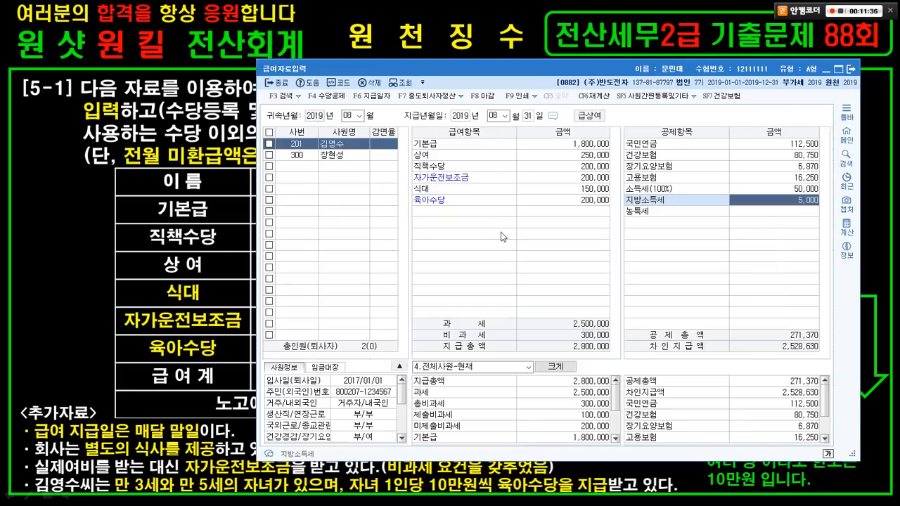
{"action": "left_click_drag", "start_coordinate": [511, 64], "coordinate": [516, 5]}
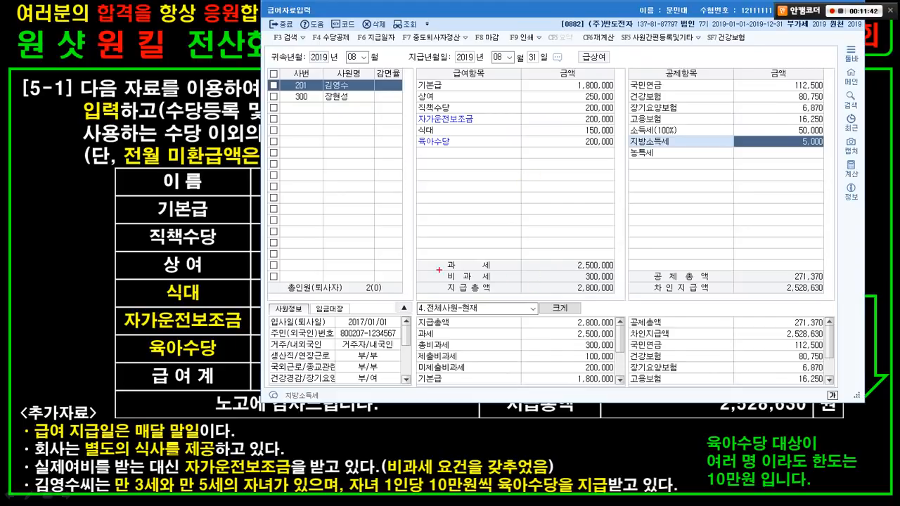
{"action": "left_click_drag", "start_coordinate": [429, 265], "coordinate": [557, 292]}
{"action": "key", "text": "Escape"}
{"action": "key", "text": "ctrl+1"}
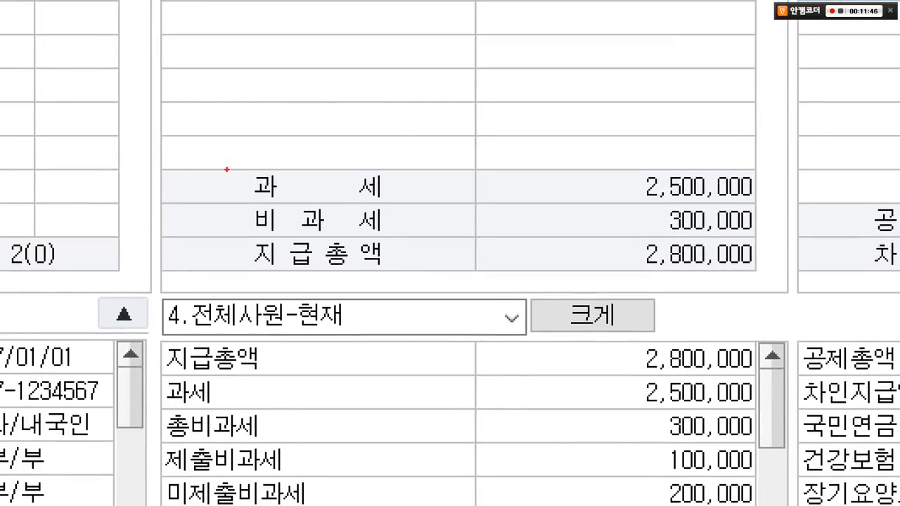
{"action": "mouse_move", "coordinate": [226, 170]}
{"action": "left_mouse_down"}
{"action": "mouse_move", "coordinate": [556, 172]}
{"action": "mouse_move", "coordinate": [763, 206]}
{"action": "left_mouse_up"}
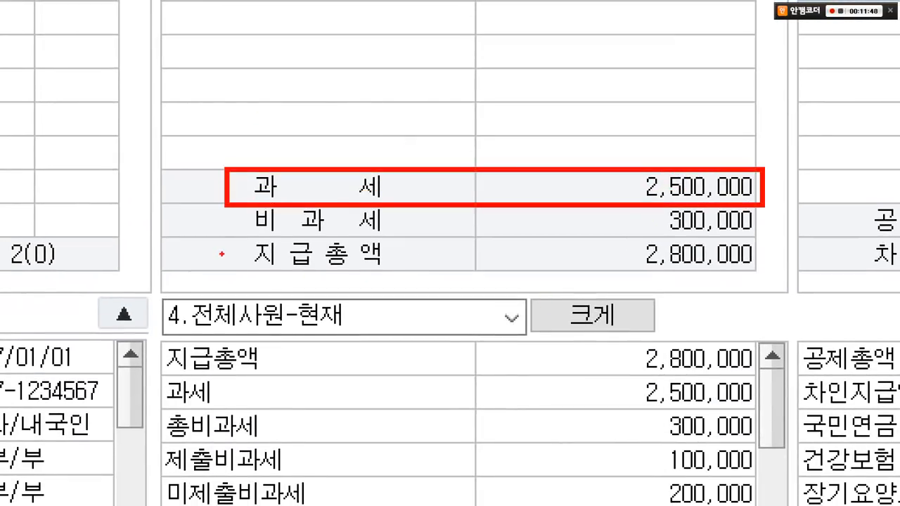
{"action": "left_click_drag", "start_coordinate": [238, 235], "coordinate": [726, 236]}
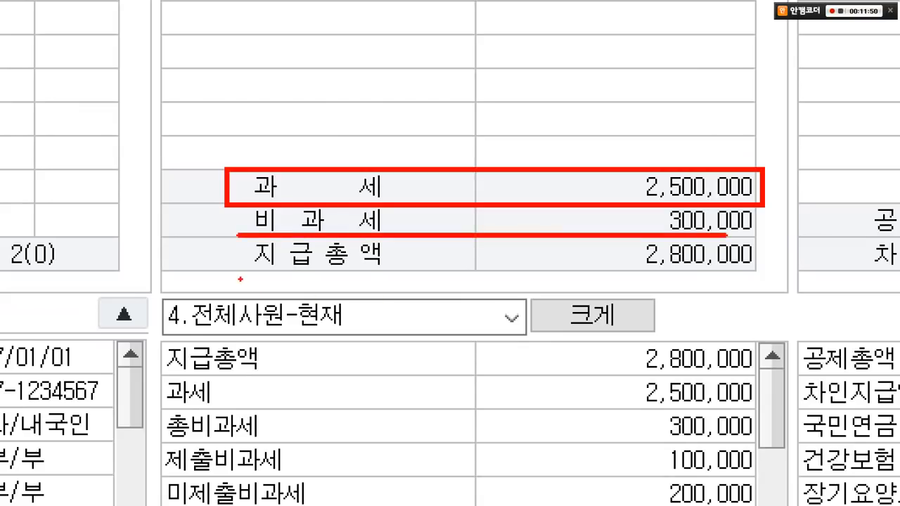
{"action": "left_click_drag", "start_coordinate": [240, 278], "coordinate": [754, 277]}
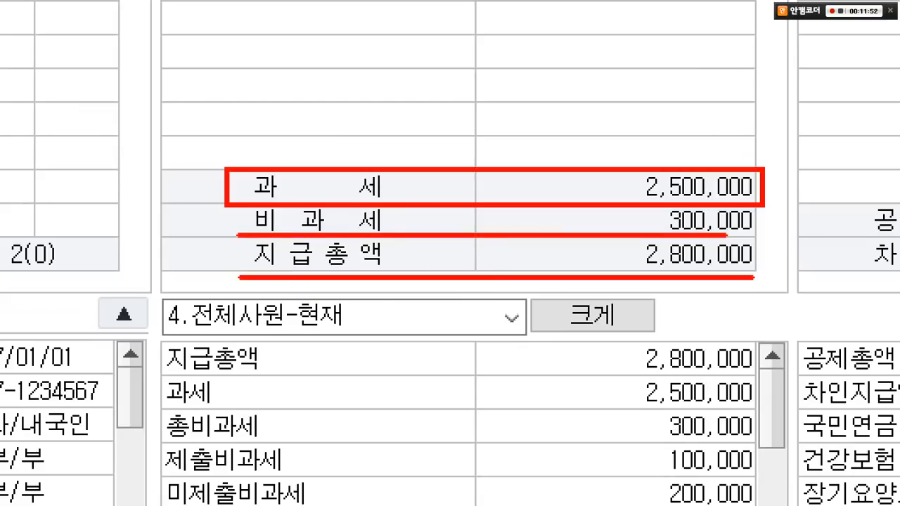
{"action": "key", "text": "Escape"}
{"action": "key", "text": "ctrl+1"}
{"action": "left_click", "coordinate": [570, 312]}
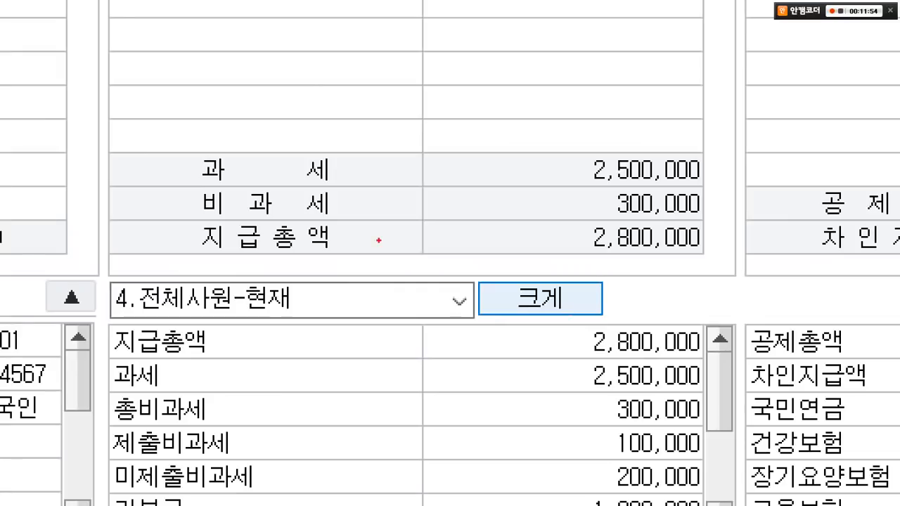
{"action": "mouse_move", "coordinate": [176, 187]}
{"action": "left_mouse_down"}
{"action": "mouse_move", "coordinate": [723, 235]}
{"action": "mouse_move", "coordinate": [723, 227]}
{"action": "left_mouse_up"}
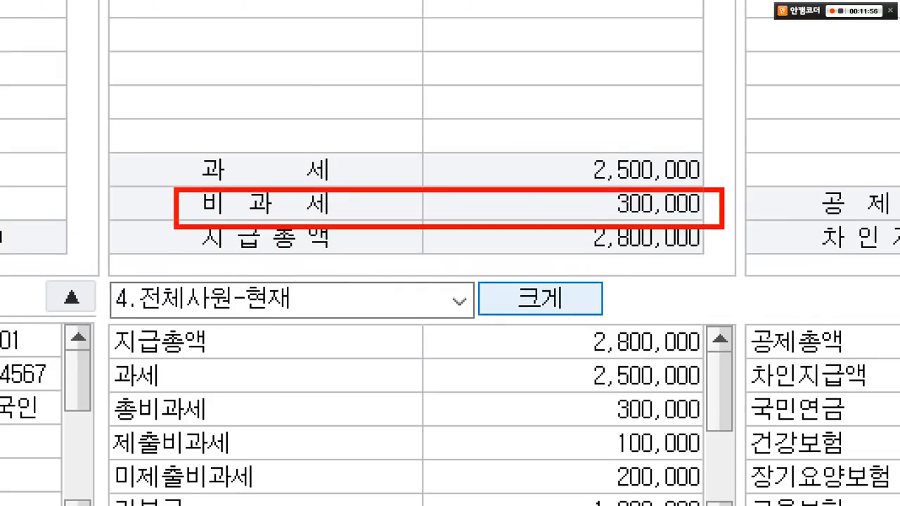
{"action": "right_click", "coordinate": [723, 226]}
{"action": "left_click", "coordinate": [555, 94]}
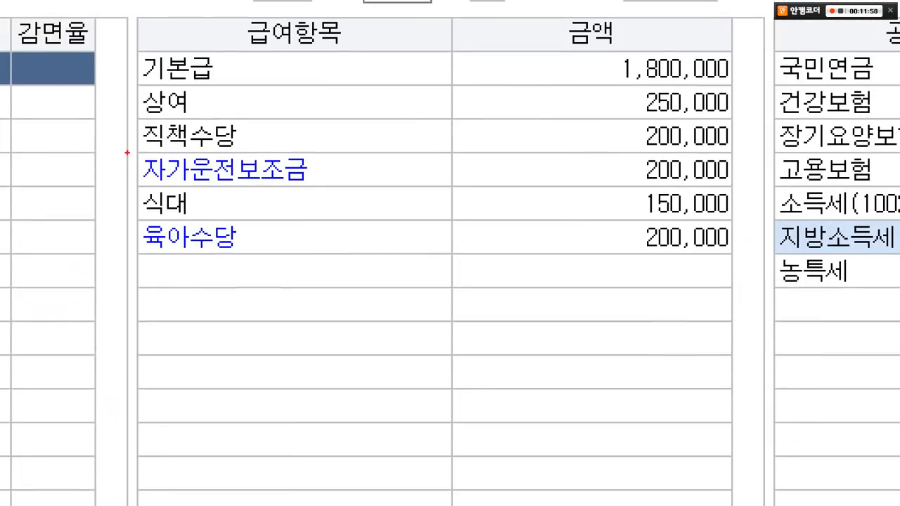
{"action": "left_click_drag", "start_coordinate": [129, 146], "coordinate": [741, 183]}
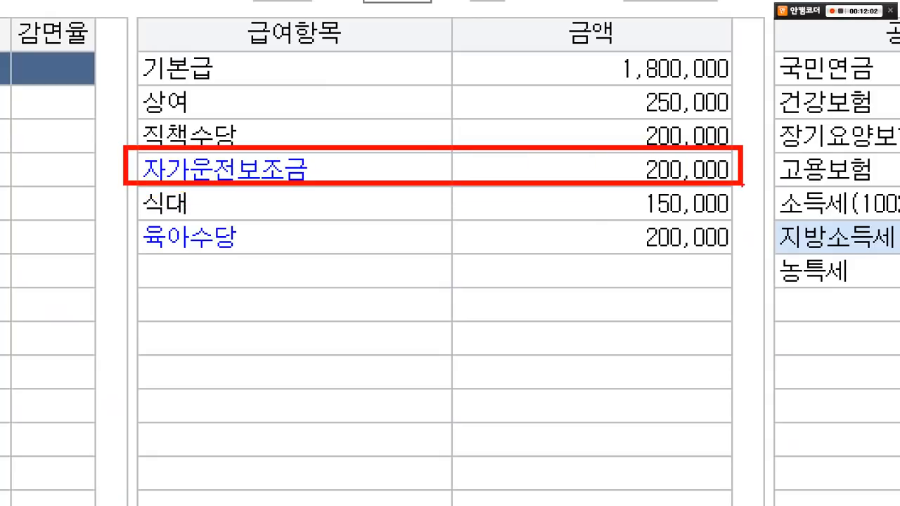
{"action": "mouse_move", "coordinate": [130, 219]}
{"action": "left_mouse_down"}
{"action": "mouse_move", "coordinate": [773, 282]}
{"action": "mouse_move", "coordinate": [750, 265]}
{"action": "left_mouse_up"}
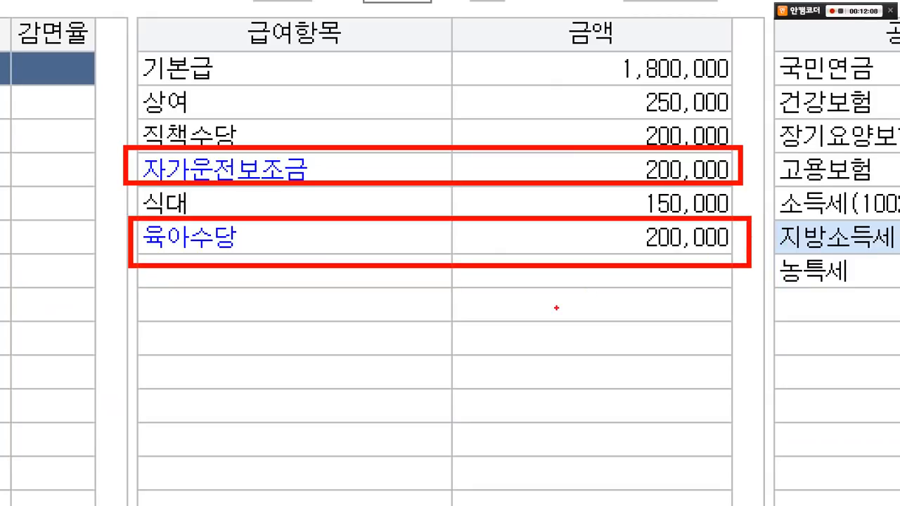
{"action": "mouse_move", "coordinate": [462, 321]}
{"action": "left_mouse_down"}
{"action": "mouse_move", "coordinate": [409, 287]}
{"action": "mouse_move", "coordinate": [218, 314]}
{"action": "mouse_move", "coordinate": [206, 332]}
{"action": "left_mouse_up"}
{"action": "left_click_drag", "start_coordinate": [167, 299], "coordinate": [222, 368]}
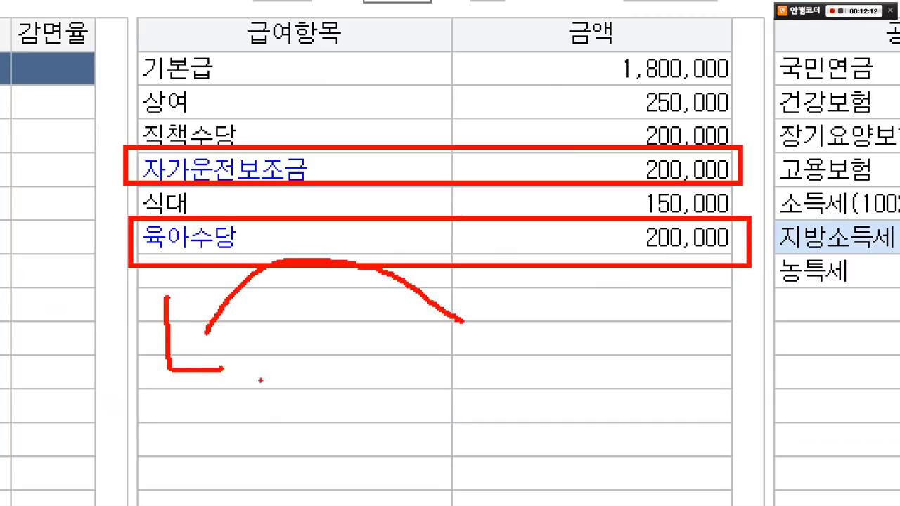
{"action": "left_click_drag", "start_coordinate": [503, 334], "coordinate": [513, 298]}
{"action": "mouse_move", "coordinate": [768, 268]}
{"action": "left_mouse_down"}
{"action": "mouse_move", "coordinate": [791, 304]}
{"action": "mouse_move", "coordinate": [768, 325]}
{"action": "left_mouse_up"}
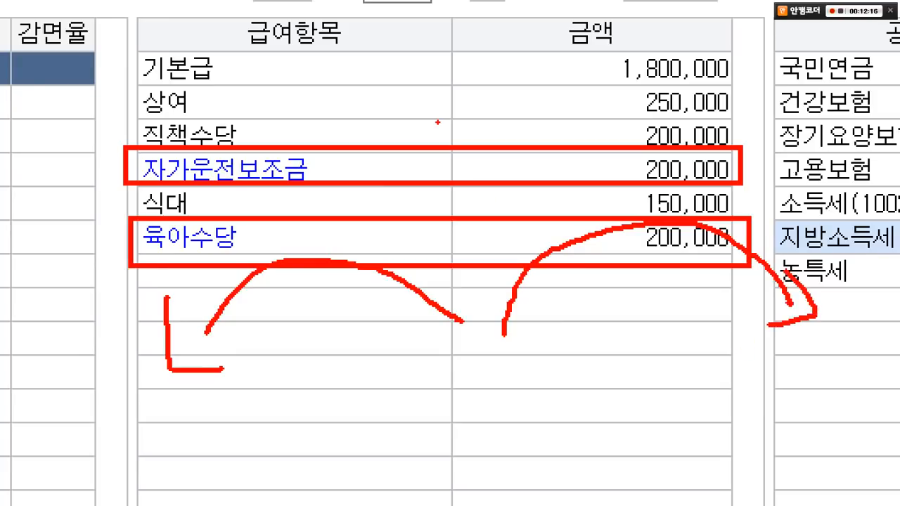
{"action": "mouse_move", "coordinate": [437, 122]}
{"action": "left_mouse_down"}
{"action": "mouse_move", "coordinate": [462, 157]}
{"action": "mouse_move", "coordinate": [485, 114]}
{"action": "left_mouse_up"}
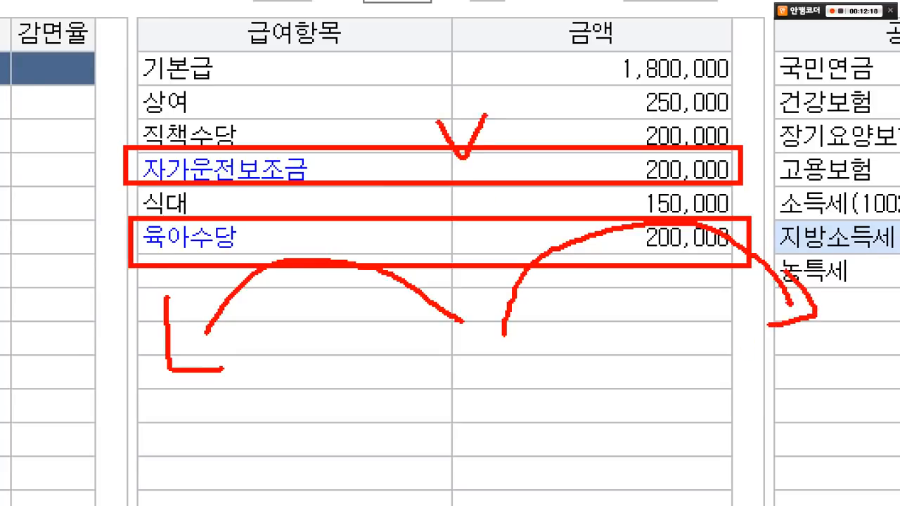
{"action": "left_click_drag", "start_coordinate": [431, 220], "coordinate": [471, 220]}
{"action": "mouse_move", "coordinate": [413, 326]}
{"action": "left_mouse_down"}
{"action": "mouse_move", "coordinate": [472, 362]}
{"action": "mouse_move", "coordinate": [527, 327]}
{"action": "left_mouse_up"}
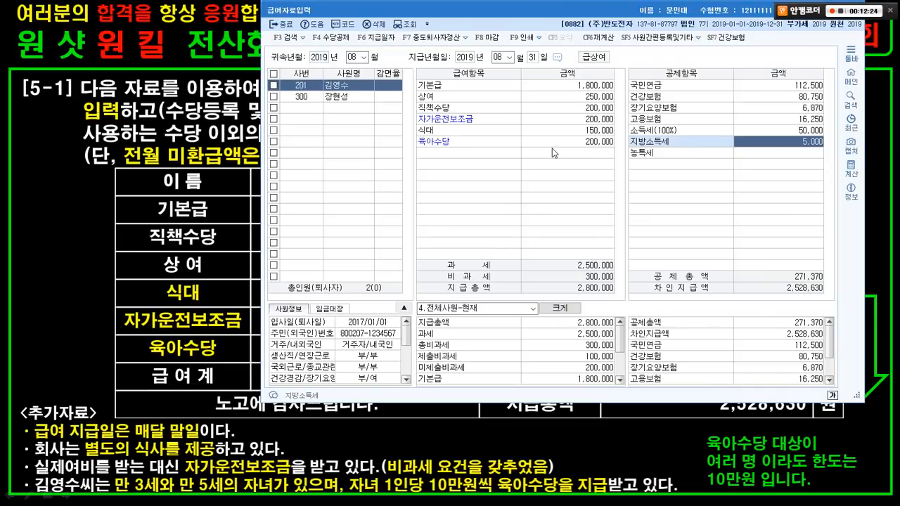
{"action": "left_click_drag", "start_coordinate": [531, 5], "coordinate": [476, 51]}
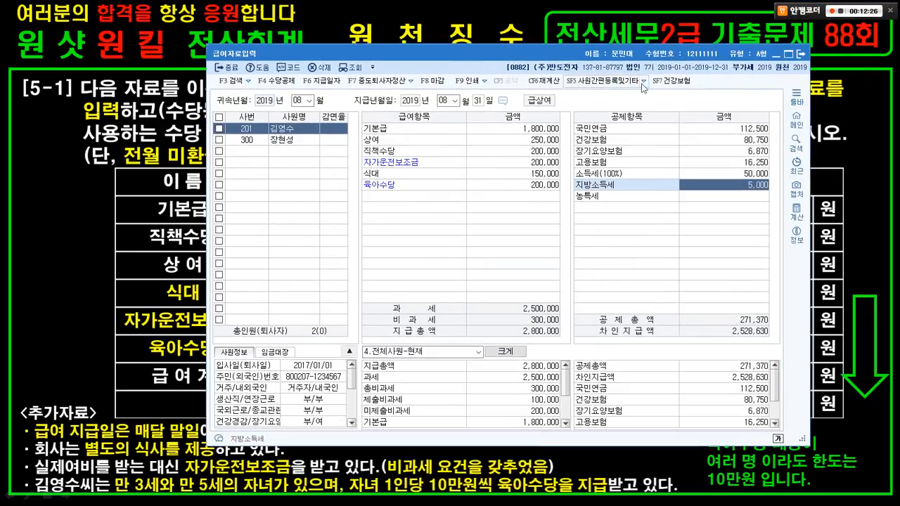
- Close 급여자료입력 and open 원천징수이행상황신고서 from the 원천징수 menu
{"action": "left_click", "coordinate": [800, 55]}
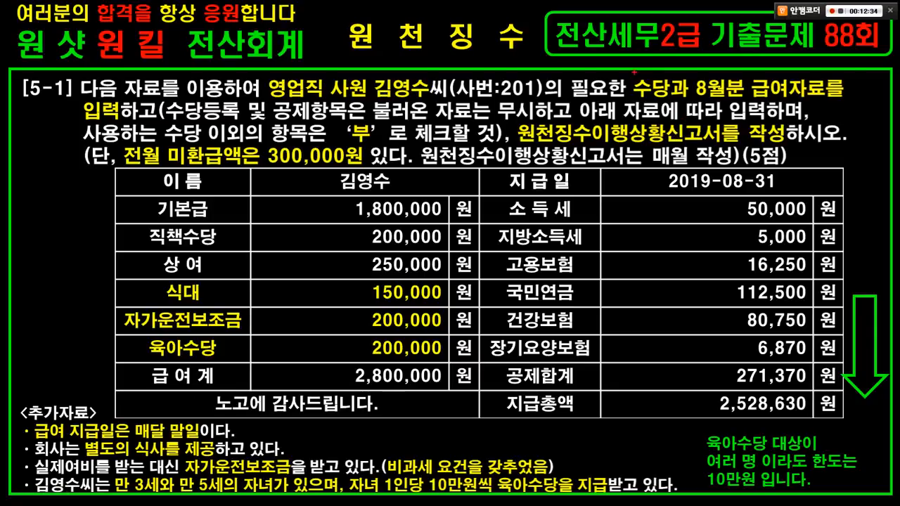
{"action": "left_click_drag", "start_coordinate": [634, 72], "coordinate": [677, 101]}
{"action": "mouse_move", "coordinate": [694, 69]}
{"action": "left_mouse_down"}
{"action": "mouse_move", "coordinate": [729, 89]}
{"action": "mouse_move", "coordinate": [836, 99]}
{"action": "left_mouse_up"}
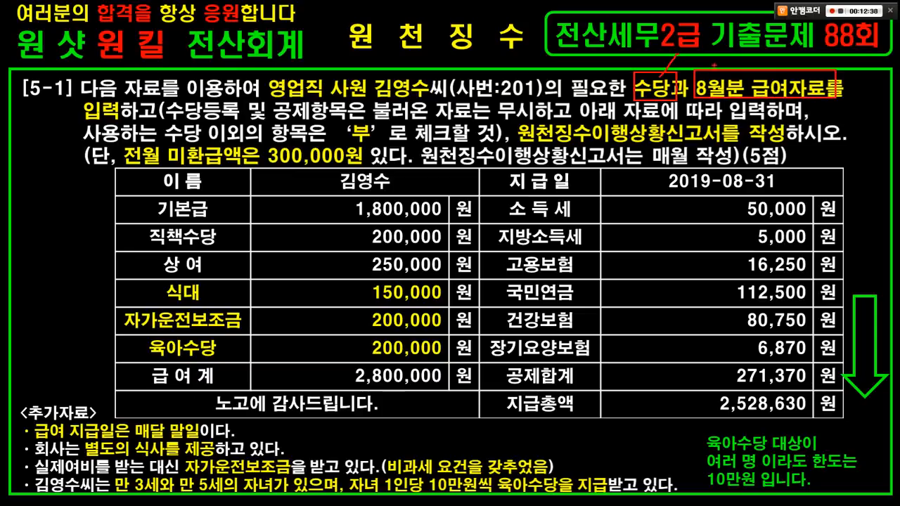
{"action": "left_click_drag", "start_coordinate": [713, 64], "coordinate": [753, 73]}
{"action": "mouse_move", "coordinate": [515, 116]}
{"action": "left_mouse_down"}
{"action": "mouse_move", "coordinate": [610, 135]}
{"action": "mouse_move", "coordinate": [783, 145]}
{"action": "left_mouse_up"}
{"action": "key", "text": "Escape"}
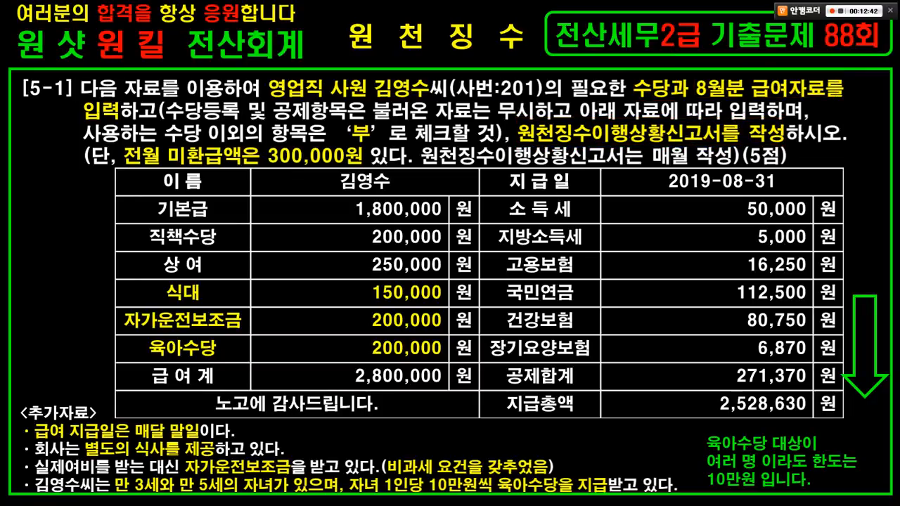
{"action": "key", "text": "alt+Tab"}
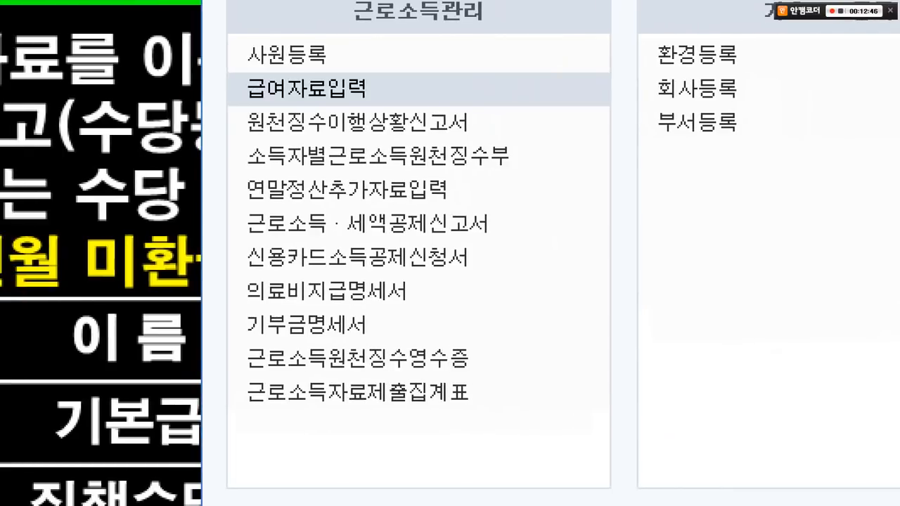
{"action": "mouse_move", "coordinate": [202, 98]}
{"action": "left_mouse_down"}
{"action": "mouse_move", "coordinate": [505, 138]}
{"action": "mouse_move", "coordinate": [482, 122]}
{"action": "mouse_move", "coordinate": [658, 209]}
{"action": "left_mouse_up"}
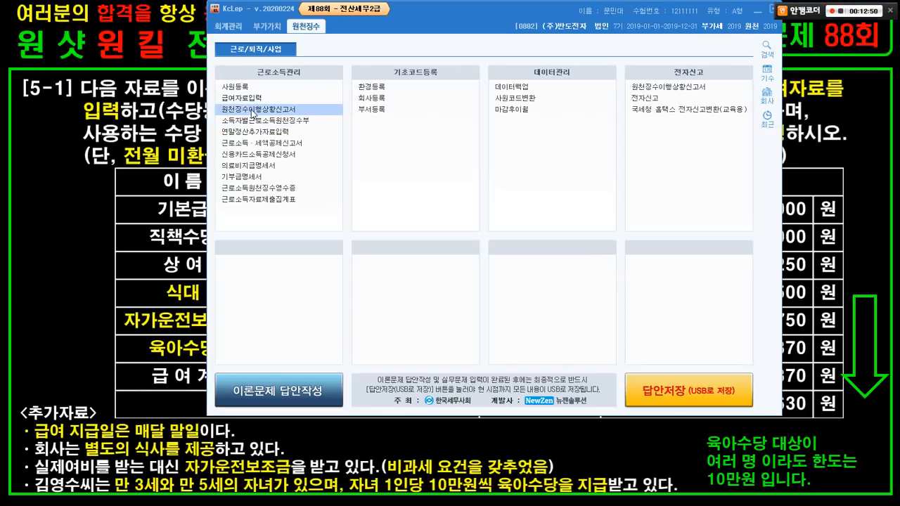
{"action": "left_click", "coordinate": [253, 112]}
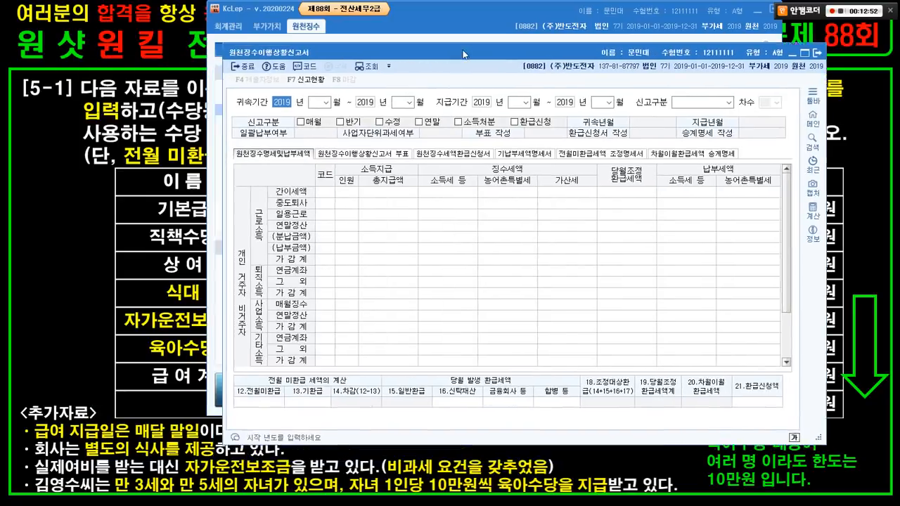
- Set the attribution and payment periods to 08 (August 2019) with 1.정기신고 regular filing
{"action": "left_click_drag", "start_coordinate": [464, 53], "coordinate": [469, 35]}
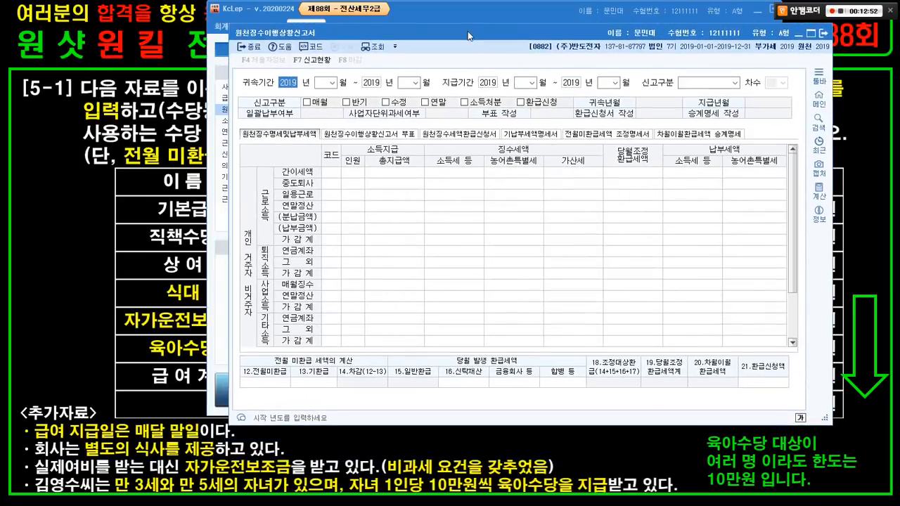
{"action": "left_click", "coordinate": [320, 83]}
{"action": "type", "text": "0"}
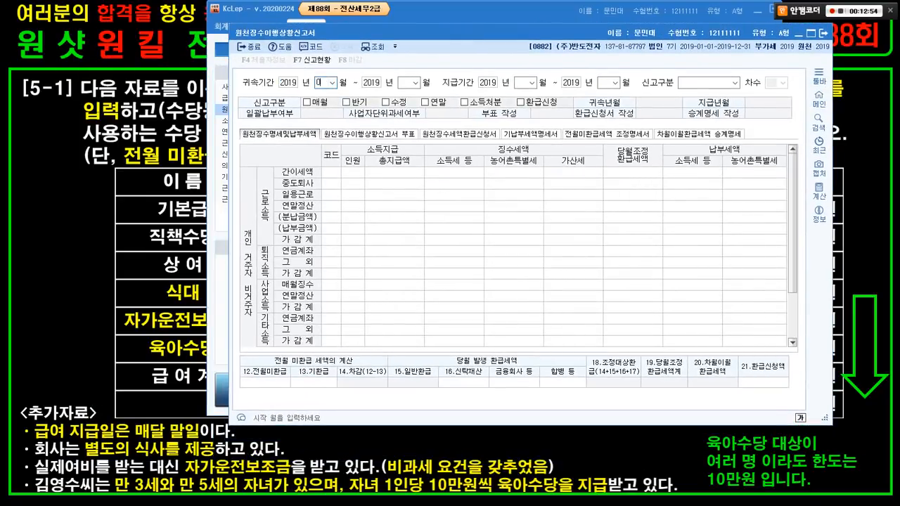
{"action": "type", "text": "8"}
{"action": "key", "text": "Return"}
{"action": "type", "text": "08"}
{"action": "key", "text": "Return"}
{"action": "type", "text": "08"}
{"action": "key", "text": "Return"}
{"action": "type", "text": "08"}
{"action": "key", "text": "Return"}
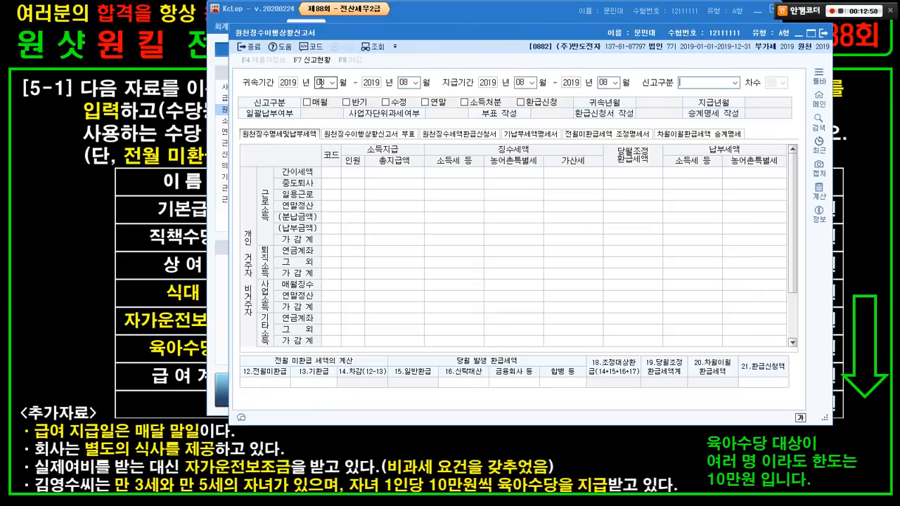
{"action": "key", "text": "Return"}
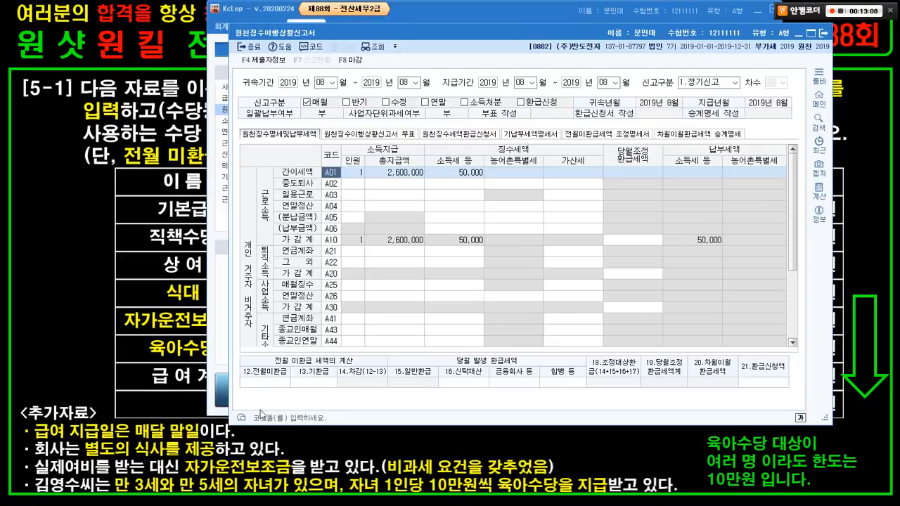
- Enter 300,000 as 12.전월미환급 last month's unrefunded tax
{"action": "left_click", "coordinate": [259, 382]}
{"action": "type", "text": "3000000"}
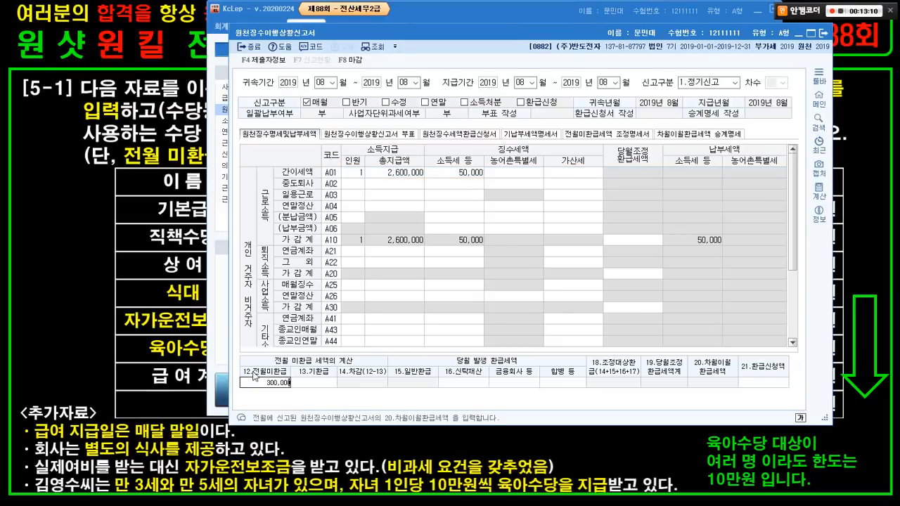
{"action": "key", "text": "Return"}
{"action": "left_click", "coordinate": [154, 150]}
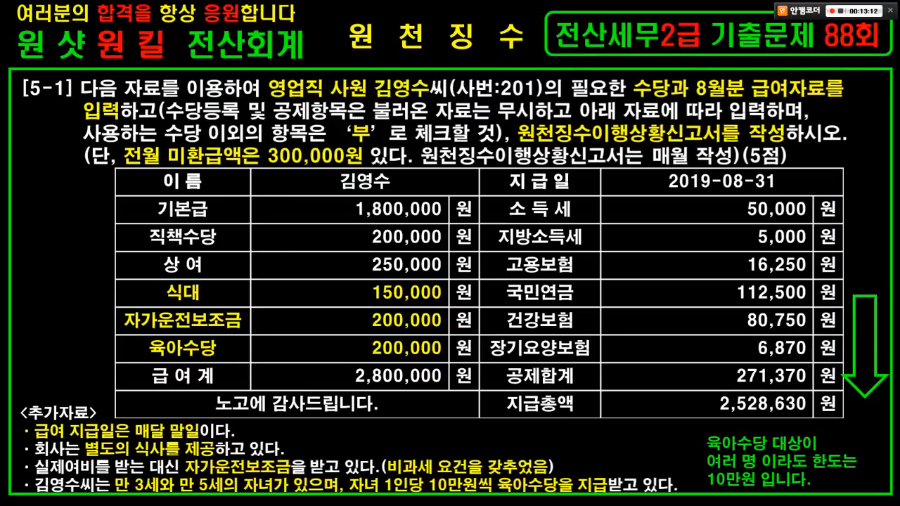
- Check the exam problem slide, then switch back to KcLep's report window
{"action": "mouse_move", "coordinate": [121, 142]}
{"action": "left_mouse_down"}
{"action": "mouse_move", "coordinate": [215, 162]}
{"action": "mouse_move", "coordinate": [341, 176]}
{"action": "mouse_move", "coordinate": [364, 170]}
{"action": "left_mouse_up"}
{"action": "key", "text": "Escape"}
{"action": "key", "text": "alt+Tab"}
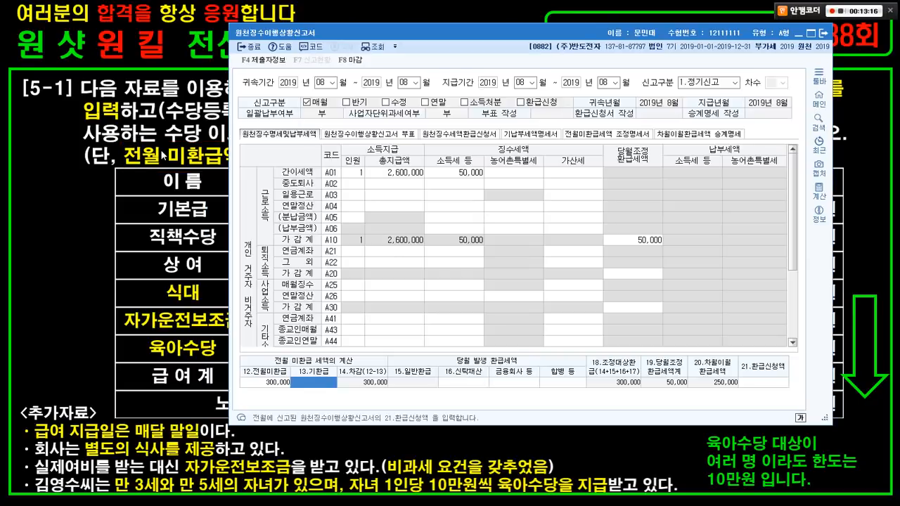
{"action": "key", "text": "ctrl+1"}
- Close the August 2019 withholding status report, saving its data with 예(Y)
{"action": "left_click", "coordinate": [241, 404]}
{"action": "mouse_move", "coordinate": [211, 305]}
{"action": "left_mouse_down"}
{"action": "mouse_move", "coordinate": [287, 309]}
{"action": "mouse_move", "coordinate": [528, 372]}
{"action": "left_mouse_up"}
{"action": "key", "text": "Escape"}
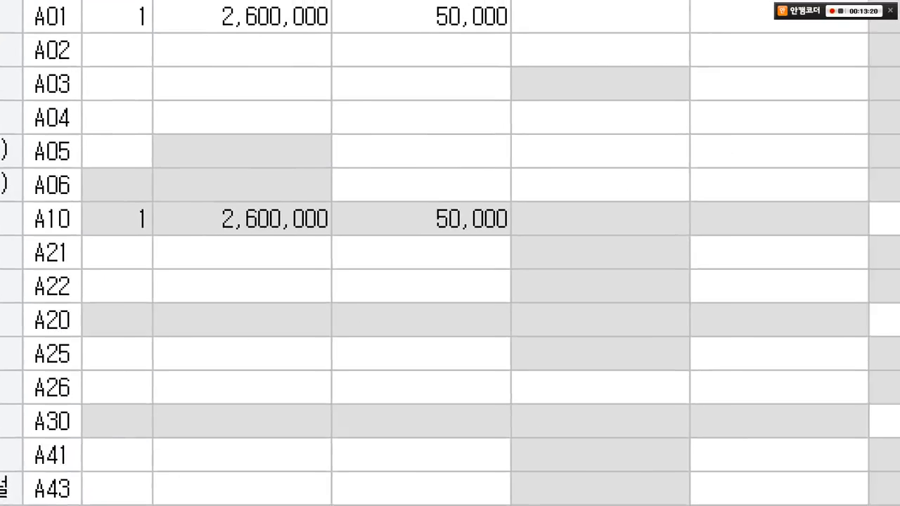
{"action": "key", "text": "Escape"}
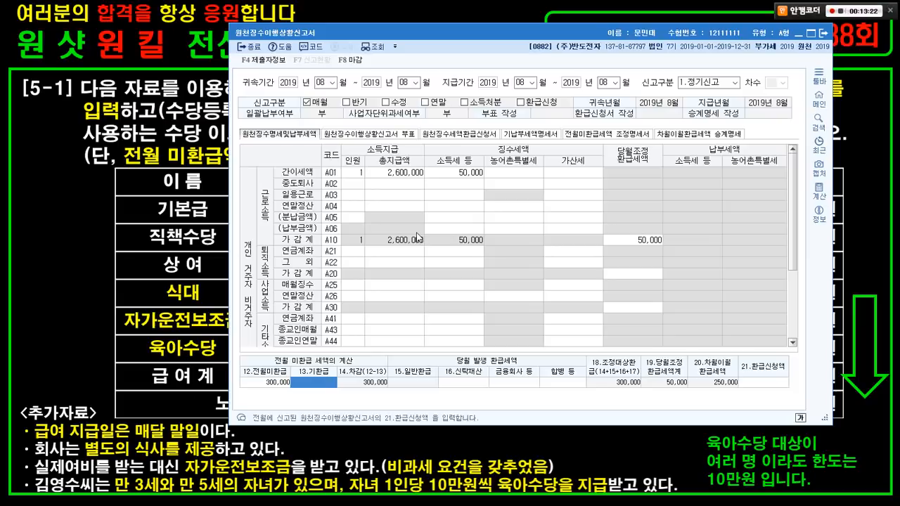
{"action": "left_click", "coordinate": [822, 33]}
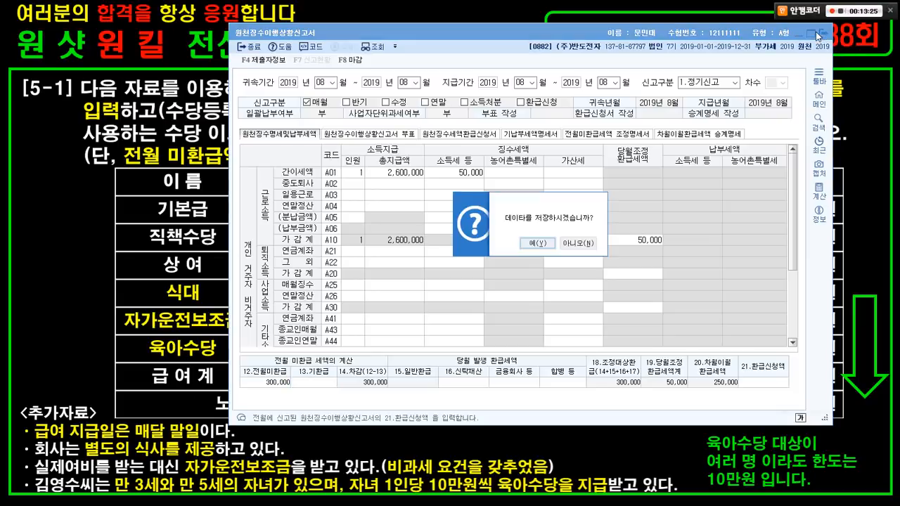
{"action": "left_click", "coordinate": [533, 242]}
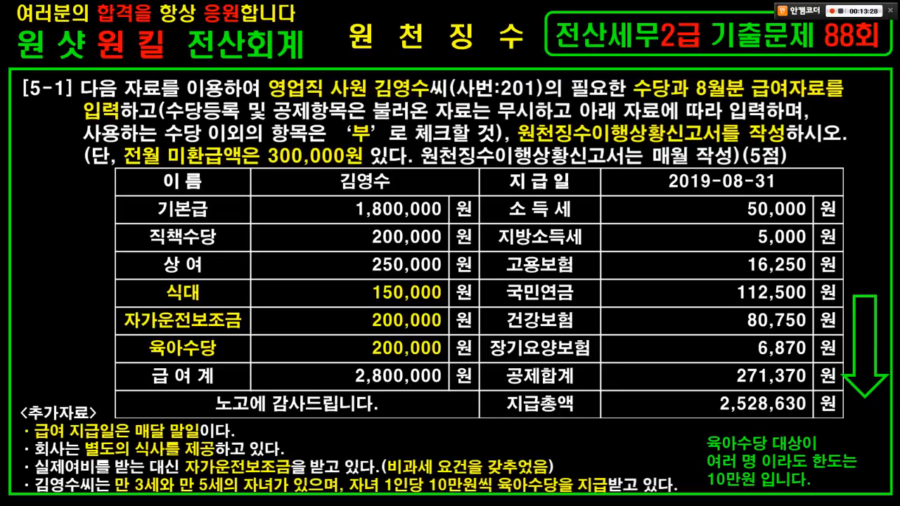
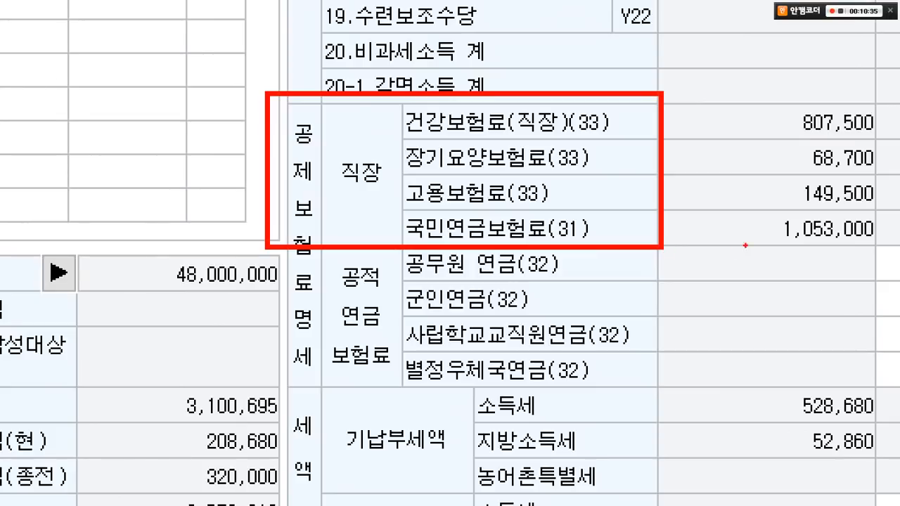
- Enter 980,000 as the previous employer's national pension premium
{"action": "left_click_drag", "start_coordinate": [879, 216], "coordinate": [643, 215]}
{"action": "key", "text": "Escape"}
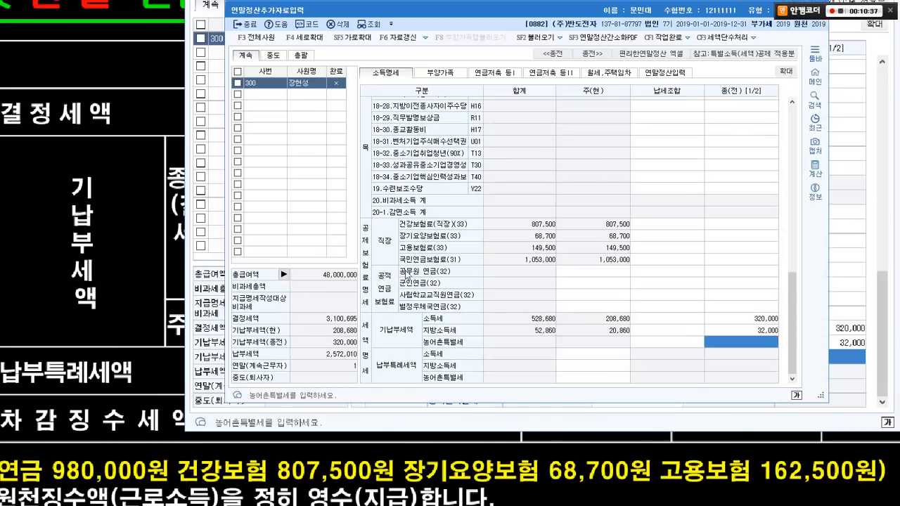
{"action": "left_click", "coordinate": [728, 258]}
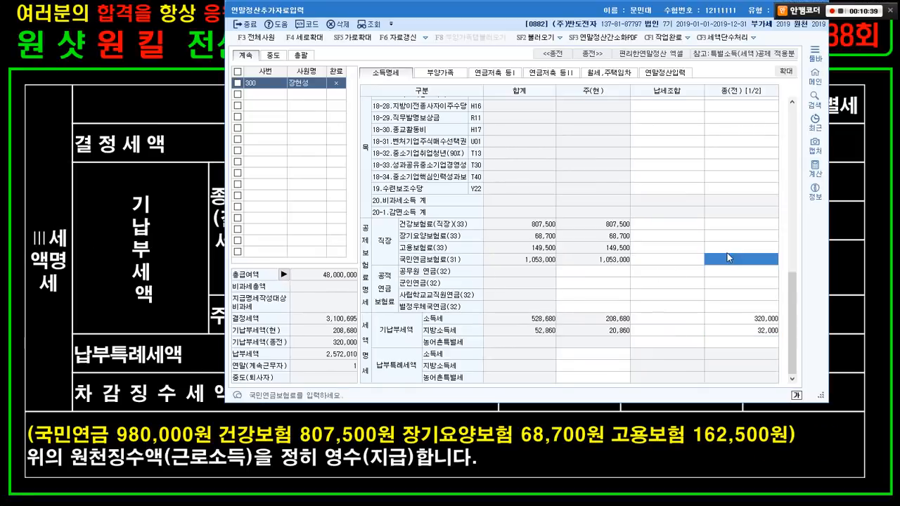
{"action": "type", "text": "980,000"}
{"action": "key", "text": "Return"}
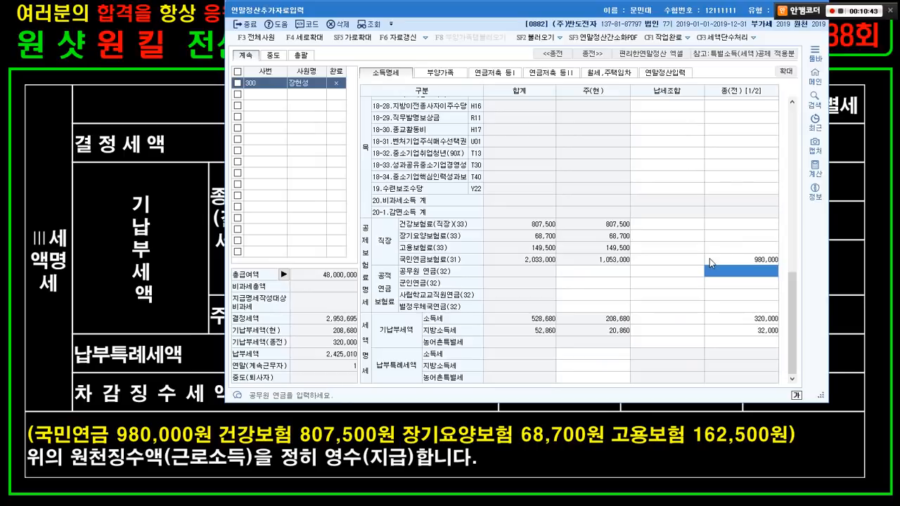
- Enter the previous employer's health 807,500, long-term care 68,700 and employment 162,500 premiums
{"action": "left_click", "coordinate": [739, 226]}
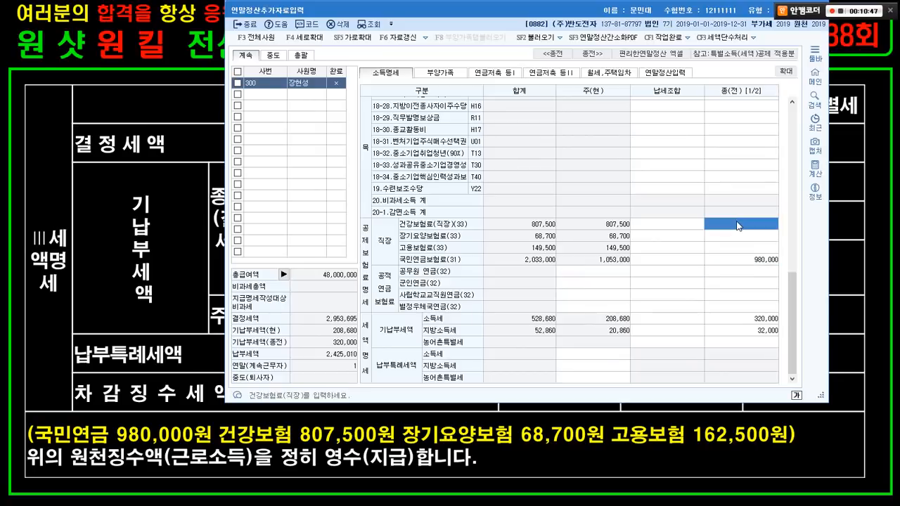
{"action": "type", "text": "807500"}
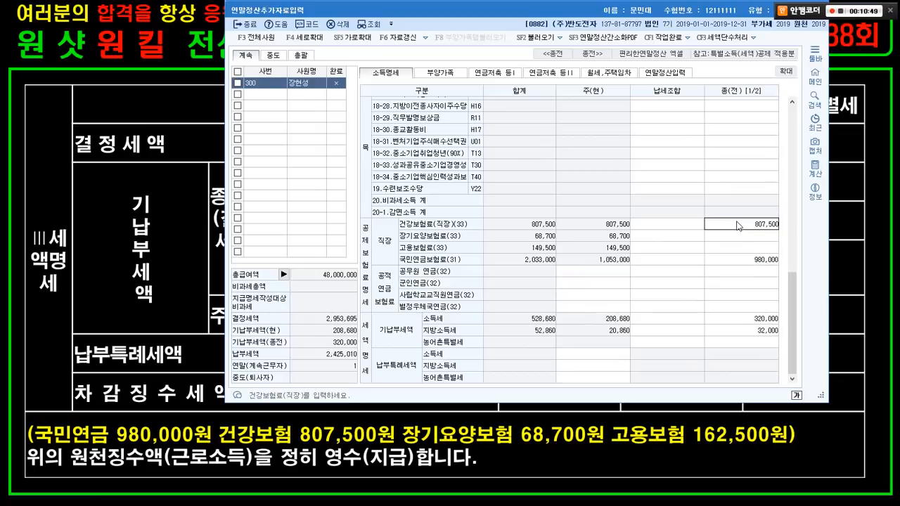
{"action": "key", "text": "Return"}
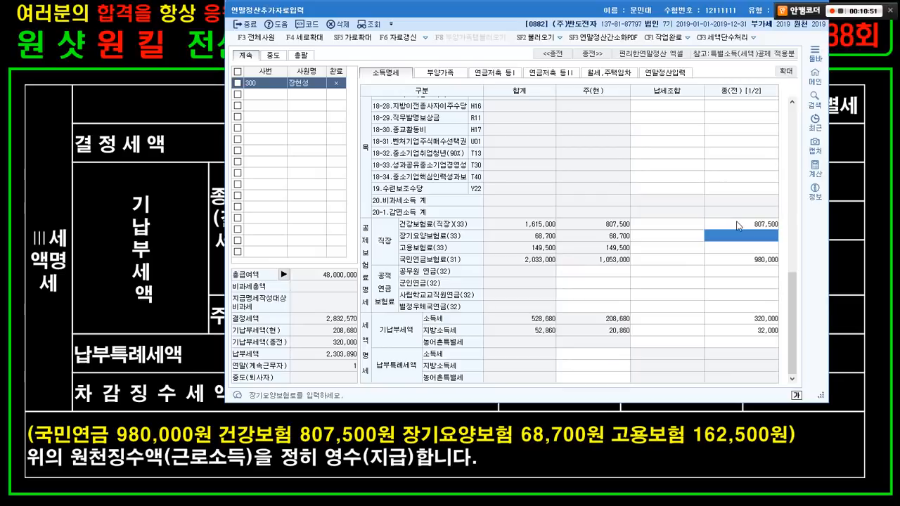
{"action": "type", "text": "68,700"}
{"action": "key", "text": "Return"}
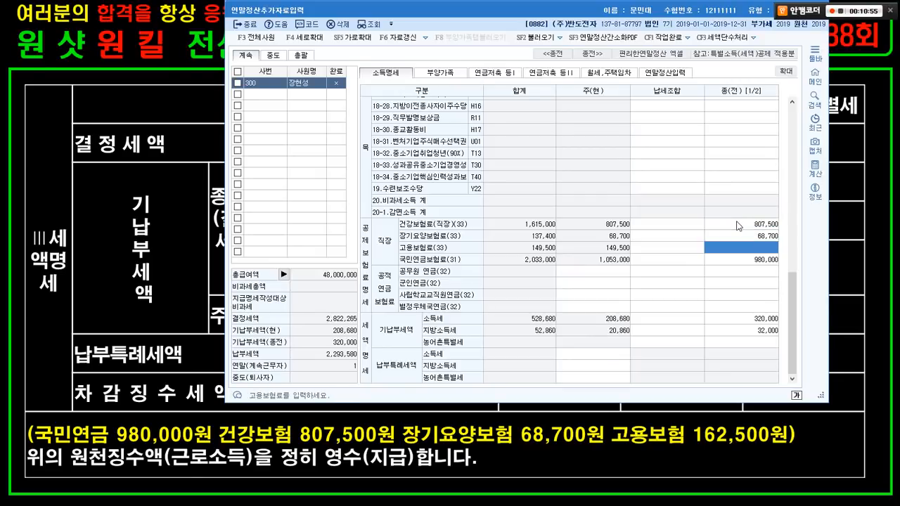
{"action": "type", "text": "16"}
{"action": "type", "text": "2,500"}
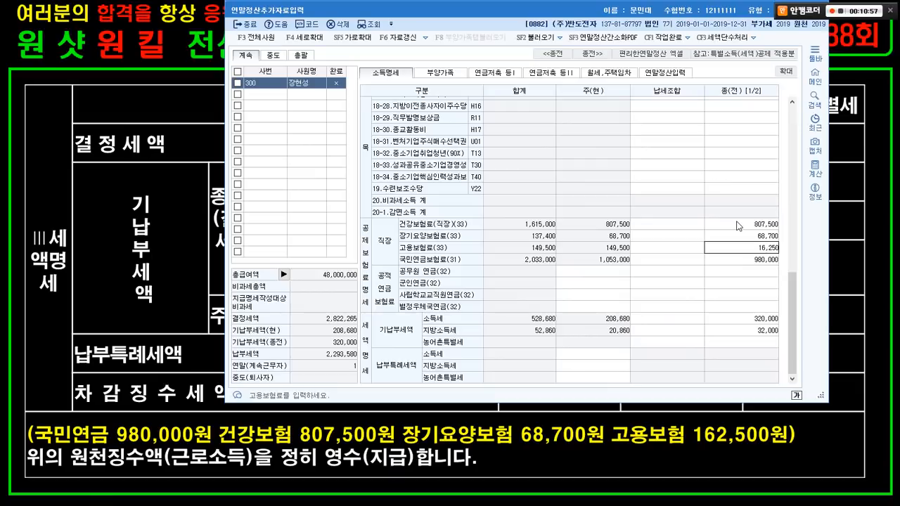
{"action": "key", "text": "Return"}
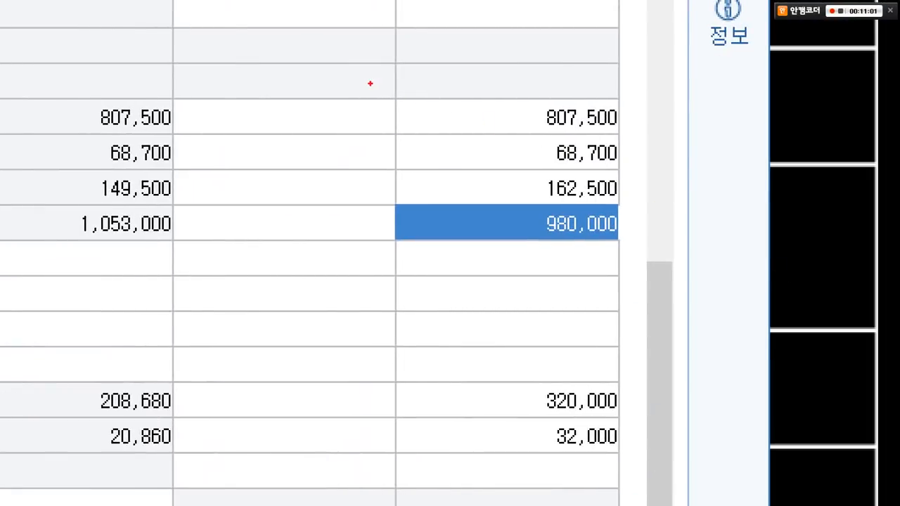
{"action": "left_click_drag", "start_coordinate": [370, 84], "coordinate": [674, 254]}
{"action": "left_click_drag", "start_coordinate": [496, 195], "coordinate": [436, 353]}
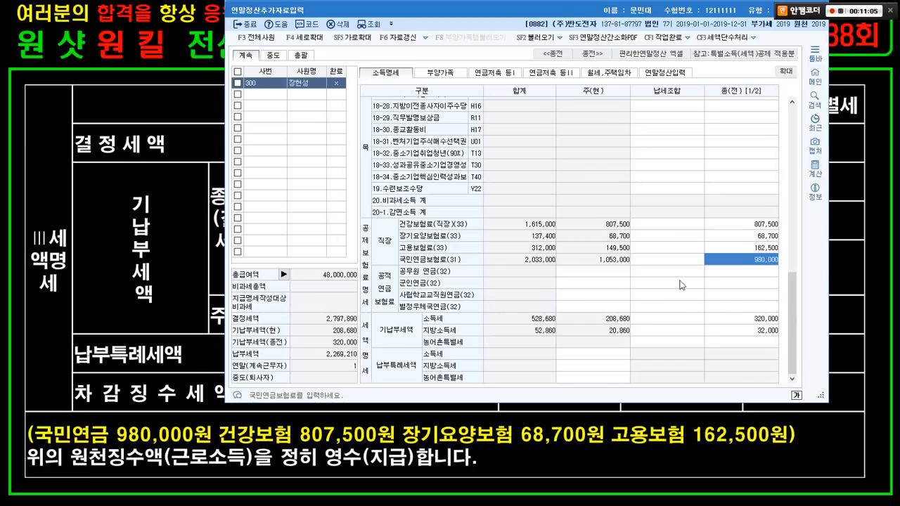
{"action": "mouse_move", "coordinate": [422, 83]}
{"action": "left_mouse_down"}
{"action": "mouse_move", "coordinate": [352, 88]}
{"action": "mouse_move", "coordinate": [385, 122]}
{"action": "left_mouse_up"}
- Review the exam slide listing the year-end deduction items
{"action": "left_click", "coordinate": [161, 208]}
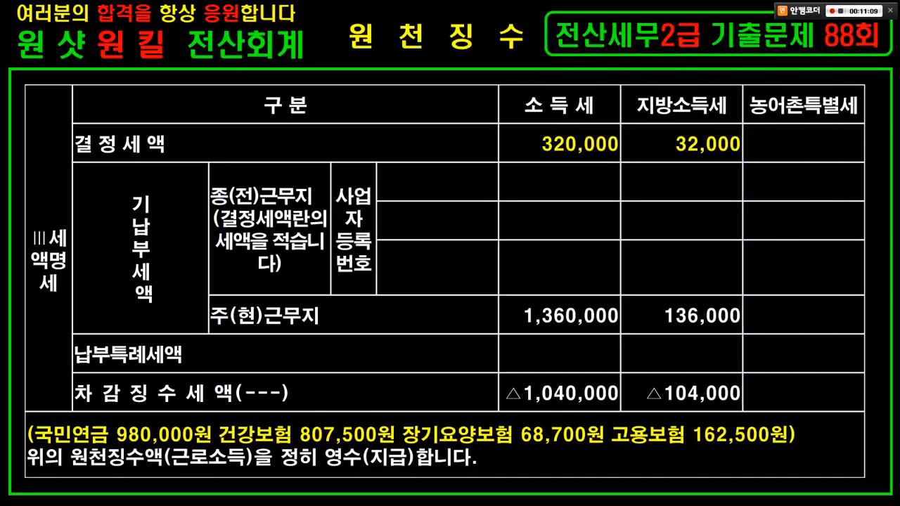
{"action": "key", "text": "Right"}
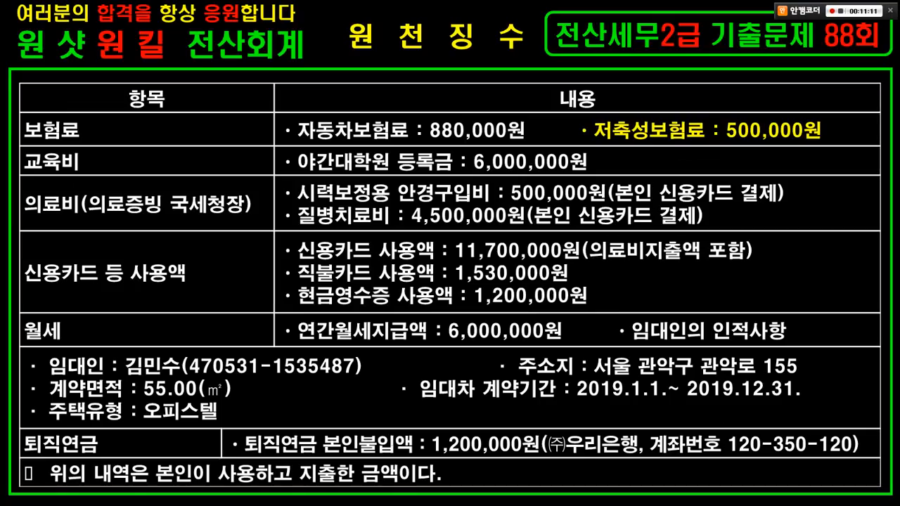
{"action": "left_click_drag", "start_coordinate": [274, 112], "coordinate": [526, 146]}
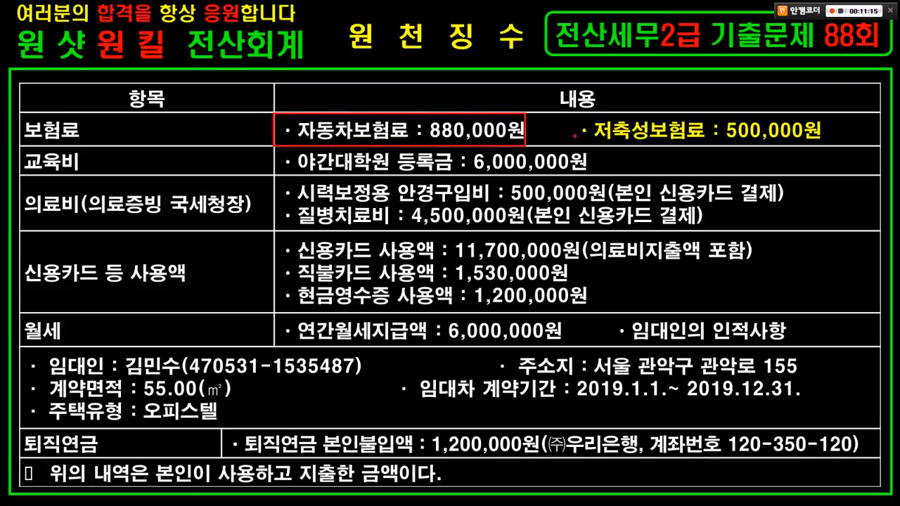
{"action": "left_click_drag", "start_coordinate": [572, 109], "coordinate": [821, 157]}
{"action": "left_click_drag", "start_coordinate": [796, 116], "coordinate": [746, 154]}
{"action": "left_click_drag", "start_coordinate": [742, 122], "coordinate": [795, 151]}
{"action": "key", "text": "e"}
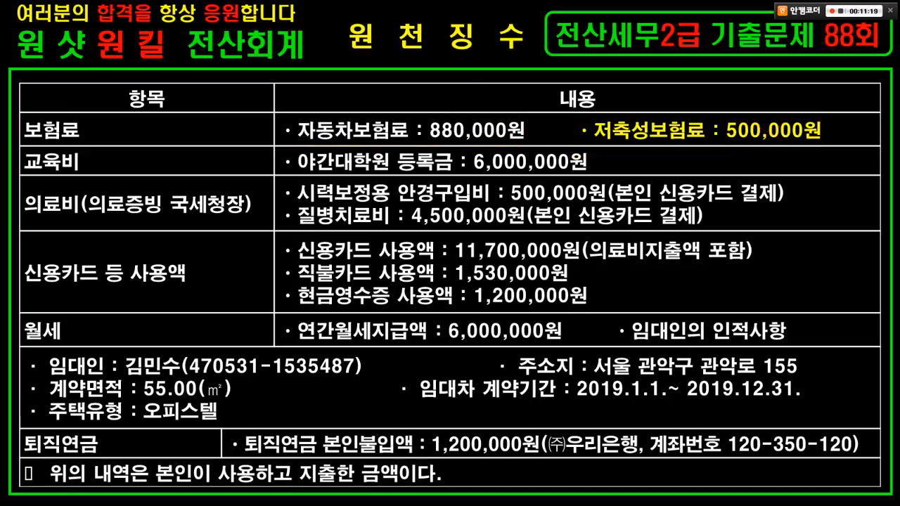
- Return to 연말정산추가자료입력 and bring up the 연말정산입력 sheet
{"action": "key", "text": "alt+Tab"}
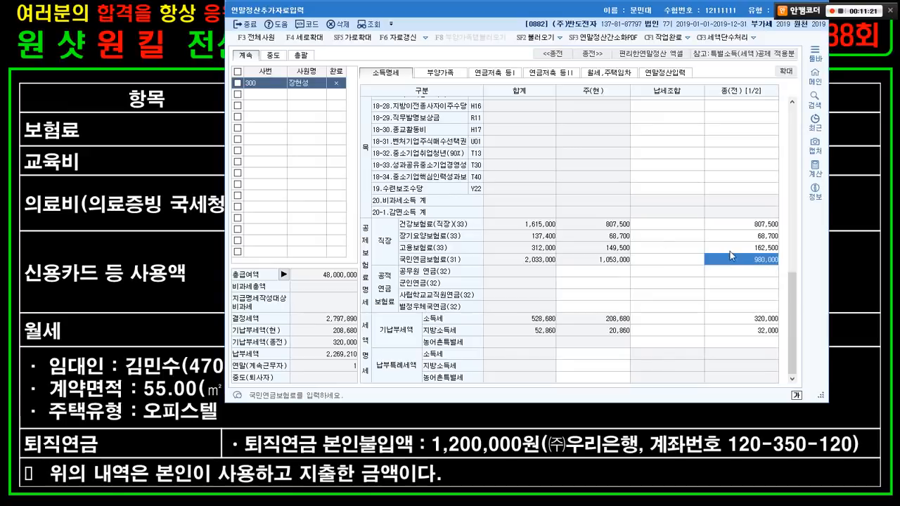
{"action": "scroll", "coordinate": [730, 253], "scroll_direction": "up", "scroll_amount": 10}
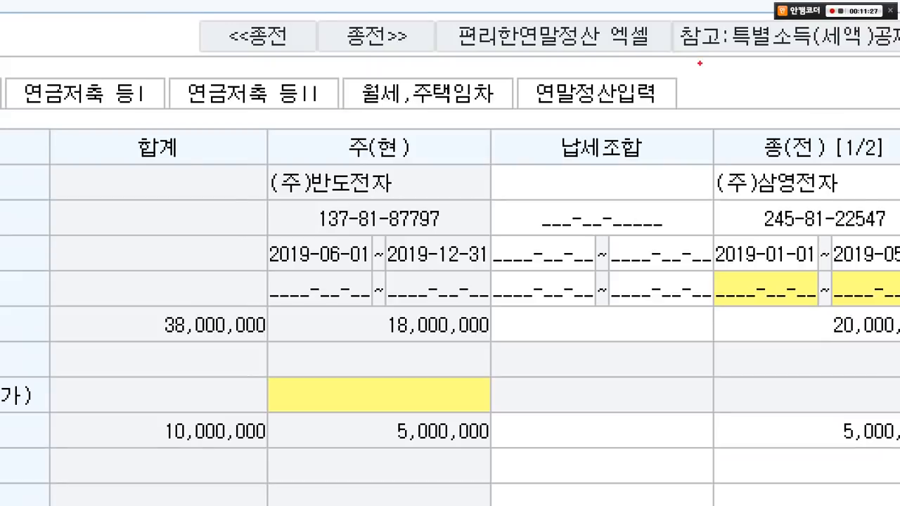
{"action": "left_click_drag", "start_coordinate": [515, 62], "coordinate": [707, 116]}
{"action": "left_click_drag", "start_coordinate": [641, 95], "coordinate": [718, 205]}
{"action": "left_click", "coordinate": [597, 94]}
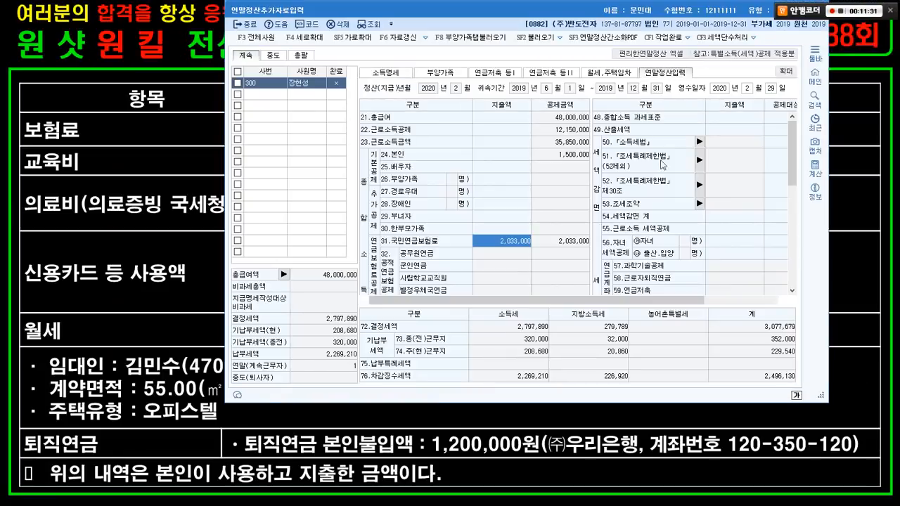
- Enter 880,000 as the 60.보장성보험 general protection-type insurance expense
{"action": "scroll", "coordinate": [788, 174], "scroll_direction": "down", "scroll_amount": 3}
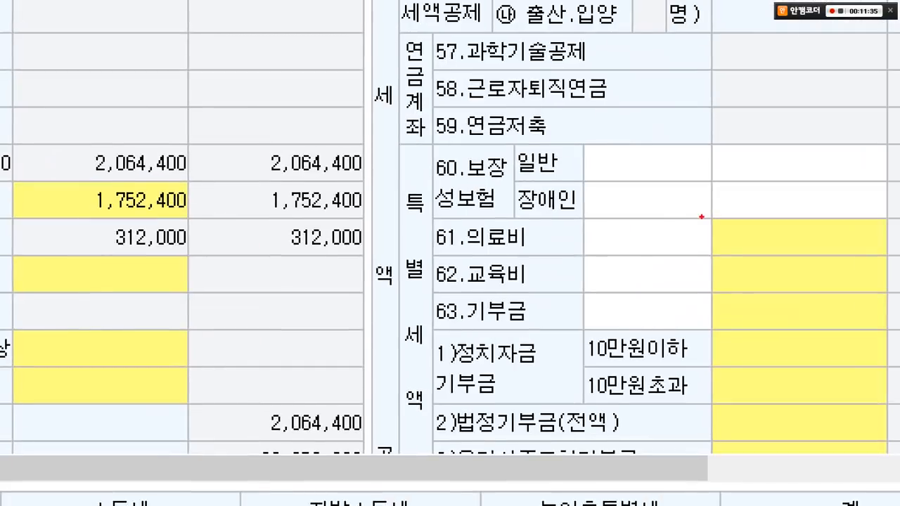
{"action": "mouse_move", "coordinate": [415, 139]}
{"action": "left_mouse_down"}
{"action": "mouse_move", "coordinate": [502, 187]}
{"action": "mouse_move", "coordinate": [507, 231]}
{"action": "left_mouse_up"}
{"action": "mouse_move", "coordinate": [527, 125]}
{"action": "left_mouse_down"}
{"action": "mouse_move", "coordinate": [819, 178]}
{"action": "mouse_move", "coordinate": [856, 206]}
{"action": "left_mouse_up"}
{"action": "key", "text": "Escape"}
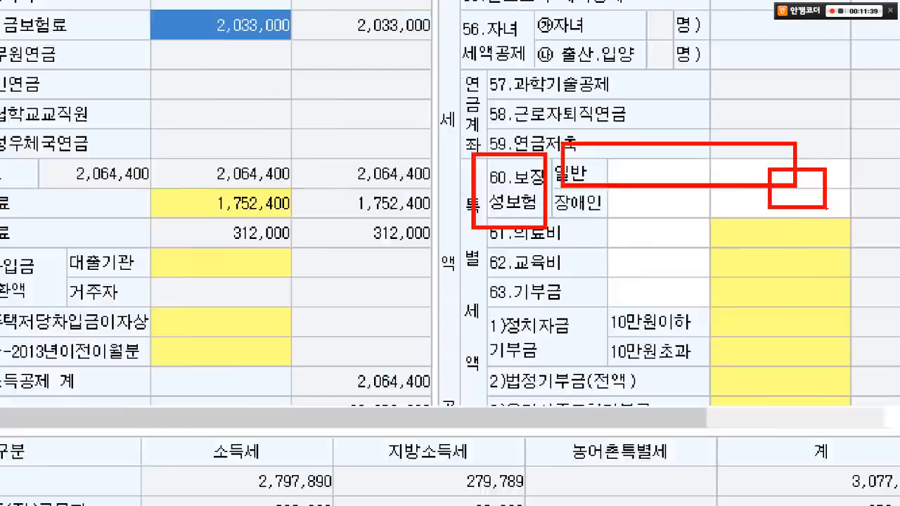
{"action": "left_click", "coordinate": [716, 197]}
{"action": "key", "text": "alt+Tab"}
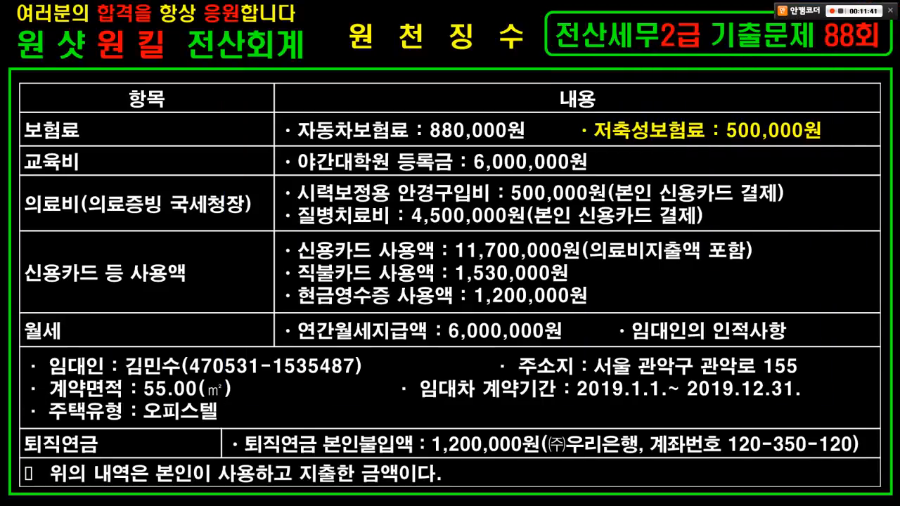
{"action": "key", "text": "alt+Tab"}
{"action": "type", "text": "880000"}
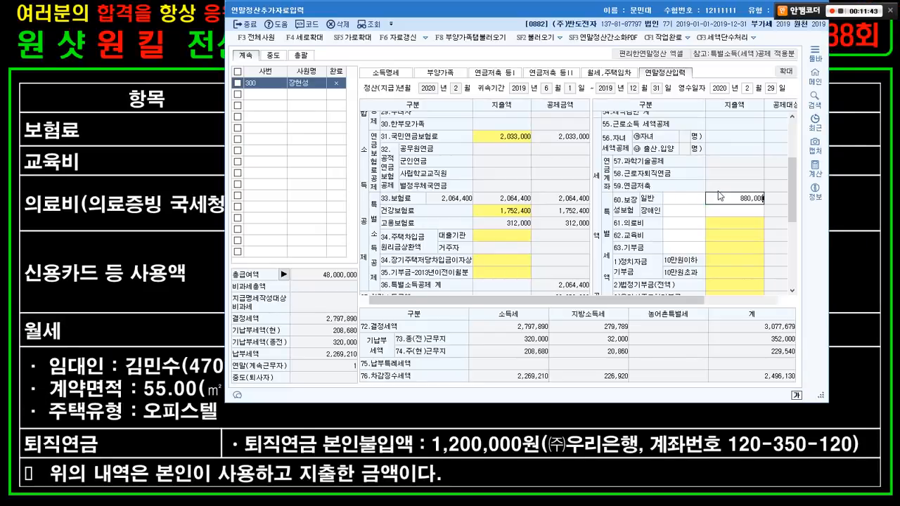
- Recheck the slide's insurance amounts and select the 62.교육비 expense amount
{"action": "key", "text": "alt+Tab"}
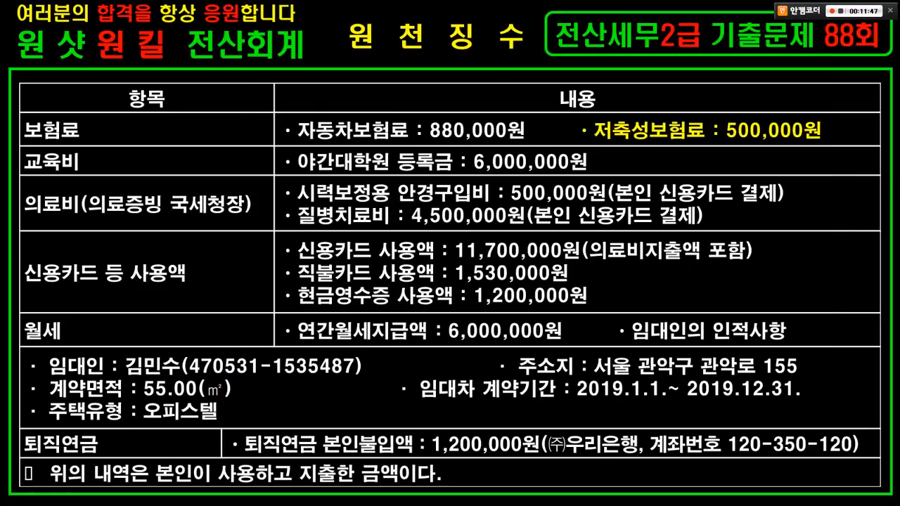
{"action": "left_click_drag", "start_coordinate": [286, 149], "coordinate": [392, 177]}
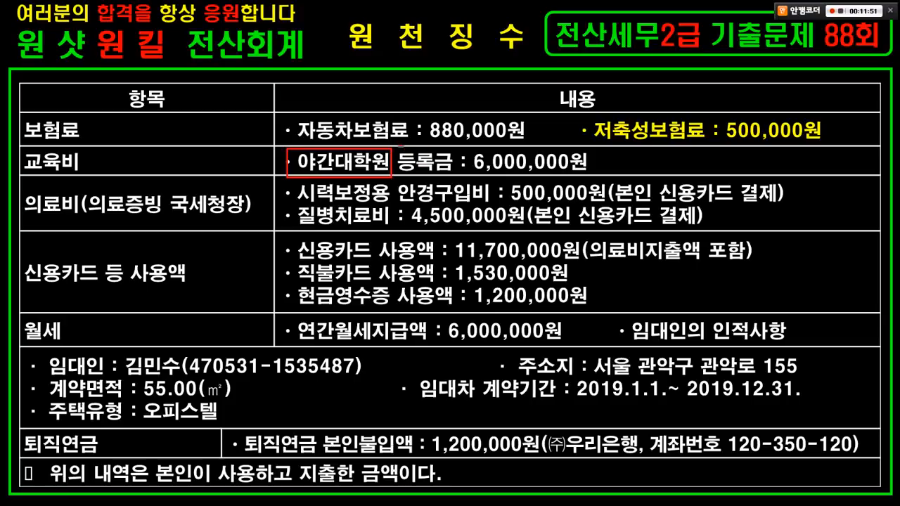
{"action": "key", "text": "alt+Tab"}
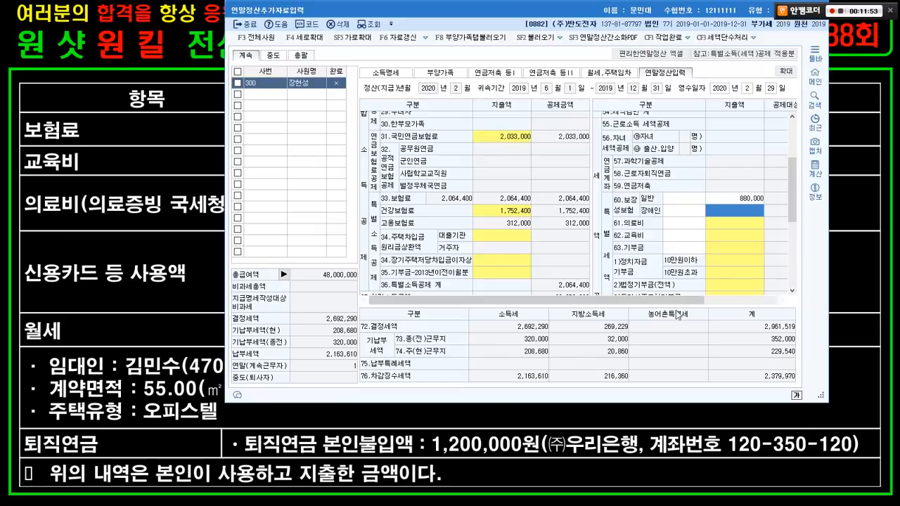
{"action": "key", "text": "ctrl+1"}
{"action": "left_click", "coordinate": [713, 261]}
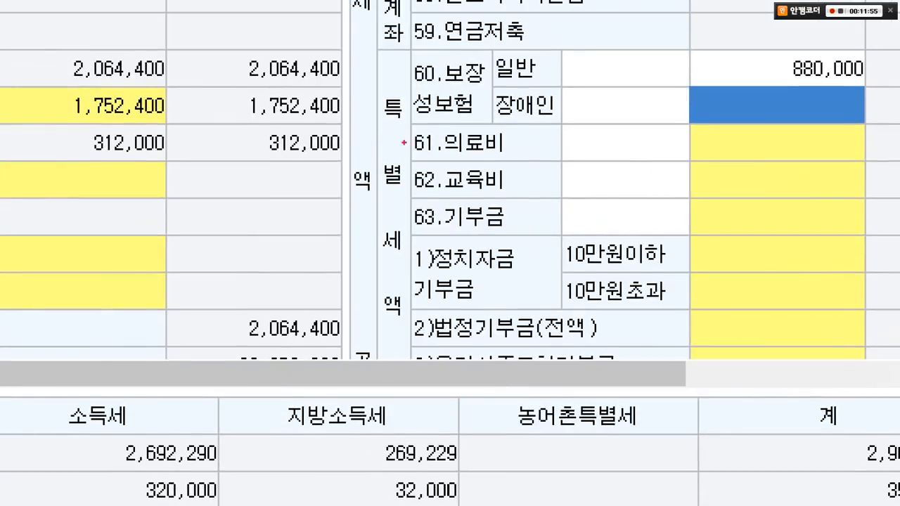
{"action": "left_click_drag", "start_coordinate": [386, 155], "coordinate": [872, 216]}
{"action": "scroll", "coordinate": [872, 215], "scroll_direction": "down", "scroll_amount": 2}
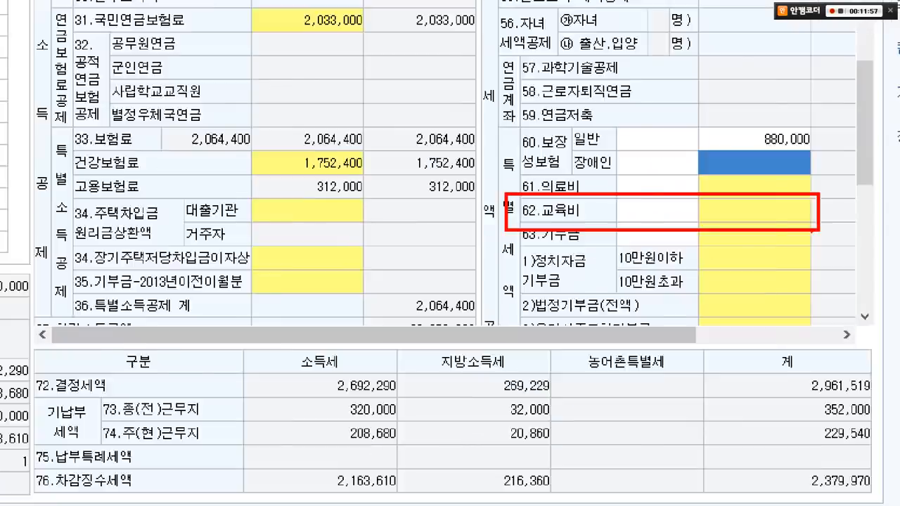
{"action": "key", "text": "Escape"}
{"action": "left_click", "coordinate": [724, 232]}
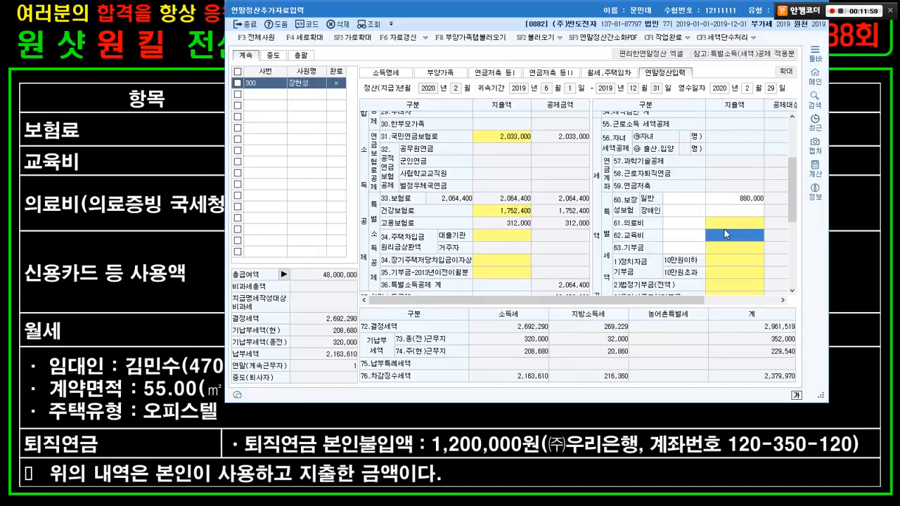
- Record 6,000,000 of the taxpayer's own tuition in the 교육비 details and confirm
{"action": "double_click", "coordinate": [725, 234]}
{"action": "key", "text": "ctrl+1"}
{"action": "left_click", "coordinate": [529, 213]}
{"action": "mouse_move", "coordinate": [2, 166]}
{"action": "left_mouse_down"}
{"action": "mouse_move", "coordinate": [628, 204]}
{"action": "mouse_move", "coordinate": [617, 196]}
{"action": "left_mouse_up"}
{"action": "key", "text": "Escape"}
{"action": "left_click", "coordinate": [518, 202]}
{"action": "type", "text": "6000000"}
{"action": "key", "text": "Return"}
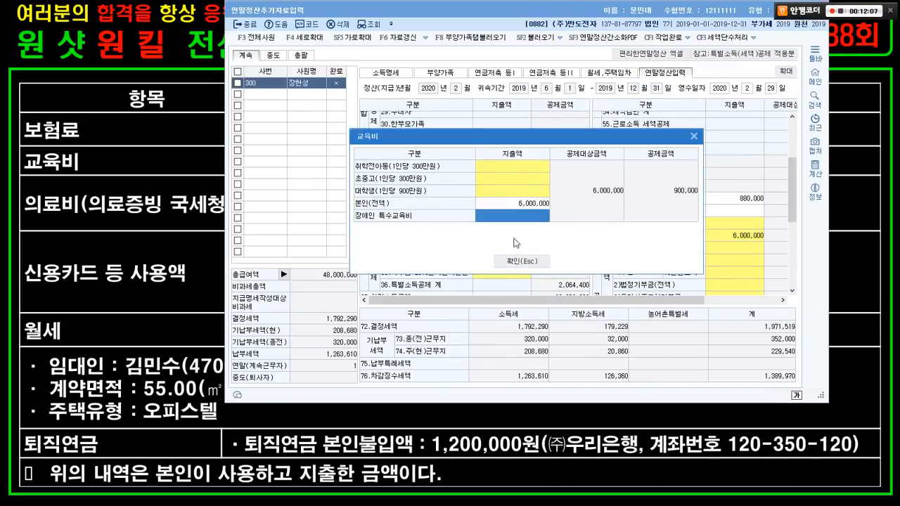
{"action": "left_click", "coordinate": [522, 261]}
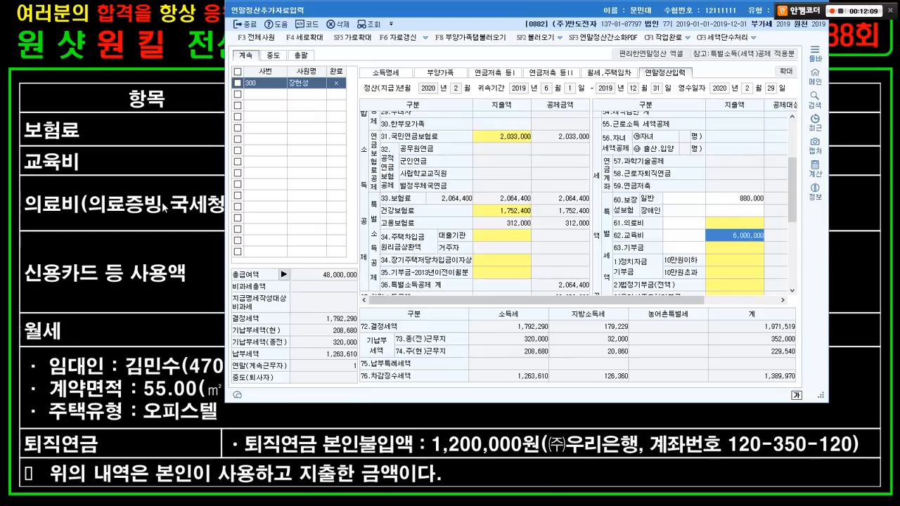
- Mark the 국세청 medical receipts note and the vision-correction glasses expense on the exam slide
{"action": "left_click", "coordinate": [163, 207]}
{"action": "left_click_drag", "start_coordinate": [48, 188], "coordinate": [227, 222]}
{"action": "left_click_drag", "start_coordinate": [288, 202], "coordinate": [612, 208]}
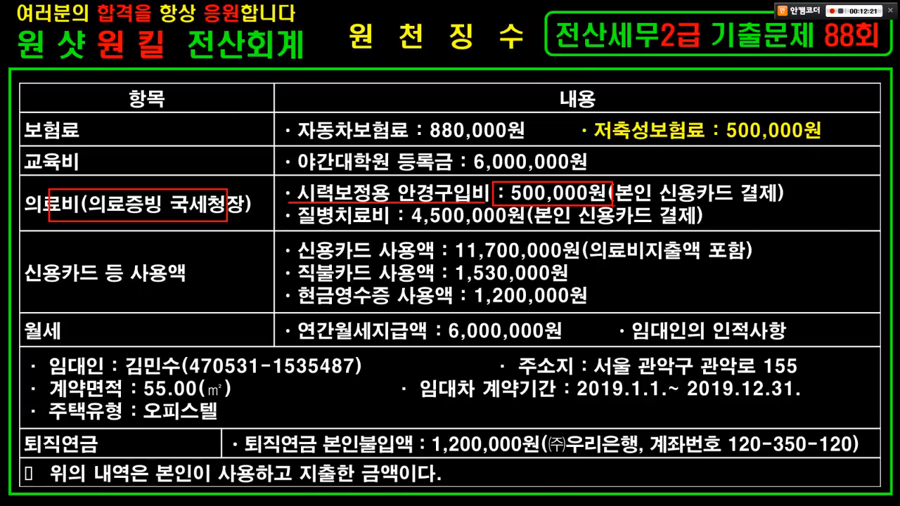
- Annotate the slide's card payment note, 4,500,000 illness treatment, 11,700,000 card and eyeglasses items
{"action": "mouse_move", "coordinate": [712, 206]}
{"action": "left_mouse_down"}
{"action": "mouse_move", "coordinate": [668, 190]}
{"action": "mouse_move", "coordinate": [713, 199]}
{"action": "left_mouse_up"}
{"action": "mouse_move", "coordinate": [609, 176]}
{"action": "left_mouse_down"}
{"action": "mouse_move", "coordinate": [661, 184]}
{"action": "mouse_move", "coordinate": [674, 153]}
{"action": "left_mouse_up"}
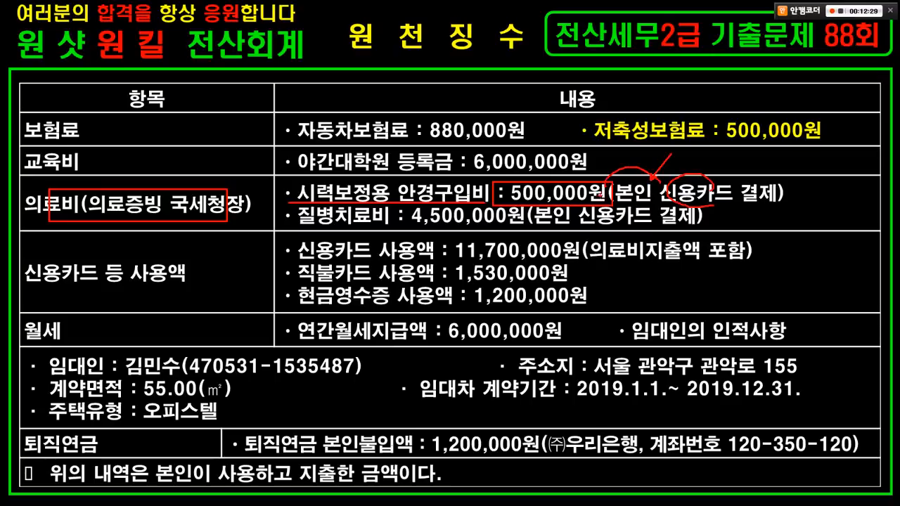
{"action": "mouse_move", "coordinate": [19, 258]}
{"action": "left_mouse_down"}
{"action": "mouse_move", "coordinate": [191, 278]}
{"action": "mouse_move", "coordinate": [199, 291]}
{"action": "left_mouse_up"}
{"action": "left_click_drag", "start_coordinate": [275, 262], "coordinate": [757, 271]}
{"action": "mouse_move", "coordinate": [724, 196]}
{"action": "left_mouse_down"}
{"action": "mouse_move", "coordinate": [774, 219]}
{"action": "mouse_move", "coordinate": [754, 240]}
{"action": "left_mouse_up"}
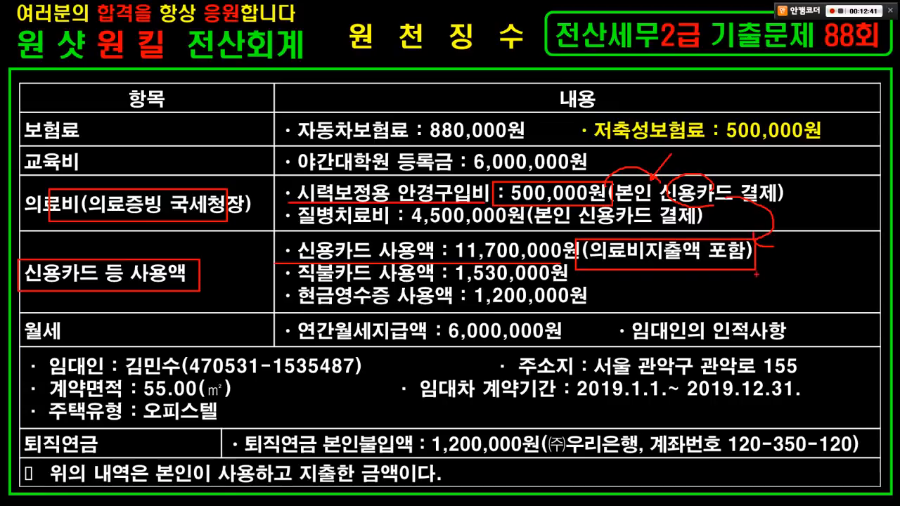
{"action": "left_click_drag", "start_coordinate": [298, 230], "coordinate": [511, 227]}
{"action": "mouse_move", "coordinate": [573, 225]}
{"action": "left_mouse_down"}
{"action": "mouse_move", "coordinate": [555, 226]}
{"action": "mouse_move", "coordinate": [575, 208]}
{"action": "mouse_move", "coordinate": [623, 224]}
{"action": "mouse_move", "coordinate": [627, 247]}
{"action": "left_mouse_up"}
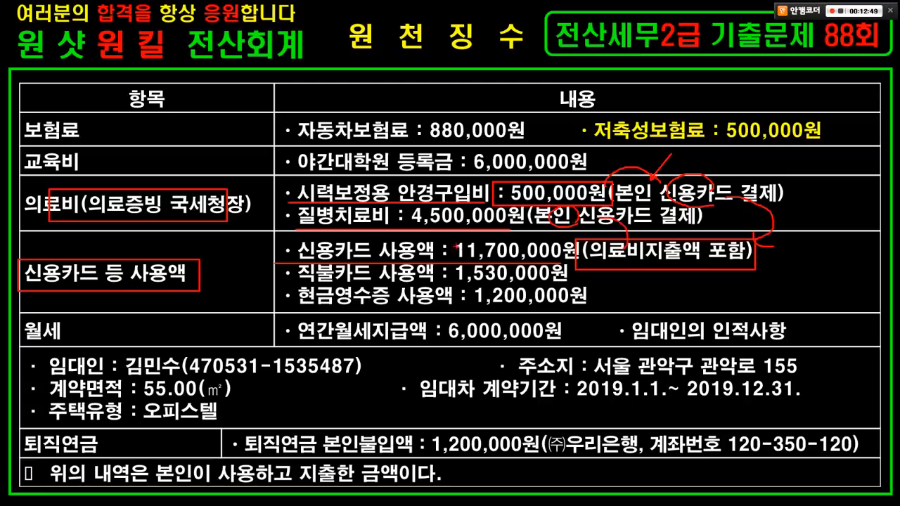
{"action": "left_click_drag", "start_coordinate": [445, 239], "coordinate": [582, 263]}
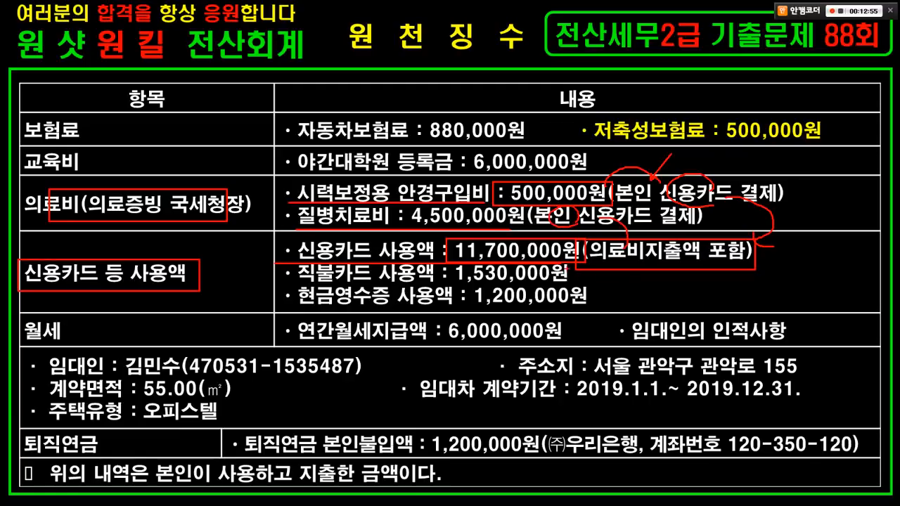
{"action": "left_click_drag", "start_coordinate": [289, 178], "coordinate": [497, 204]}
{"action": "mouse_move", "coordinate": [299, 228]}
{"action": "left_mouse_down"}
{"action": "mouse_move", "coordinate": [501, 227]}
{"action": "mouse_move", "coordinate": [437, 211]}
{"action": "mouse_move", "coordinate": [469, 229]}
{"action": "left_mouse_up"}
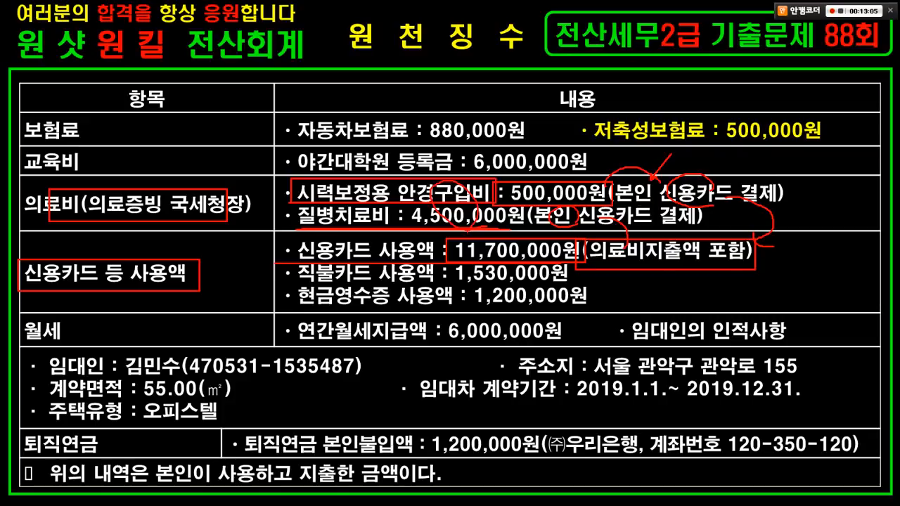
- Return to KcLep and open the 61.의료비 medical expense details
{"action": "key", "text": "alt+Tab"}
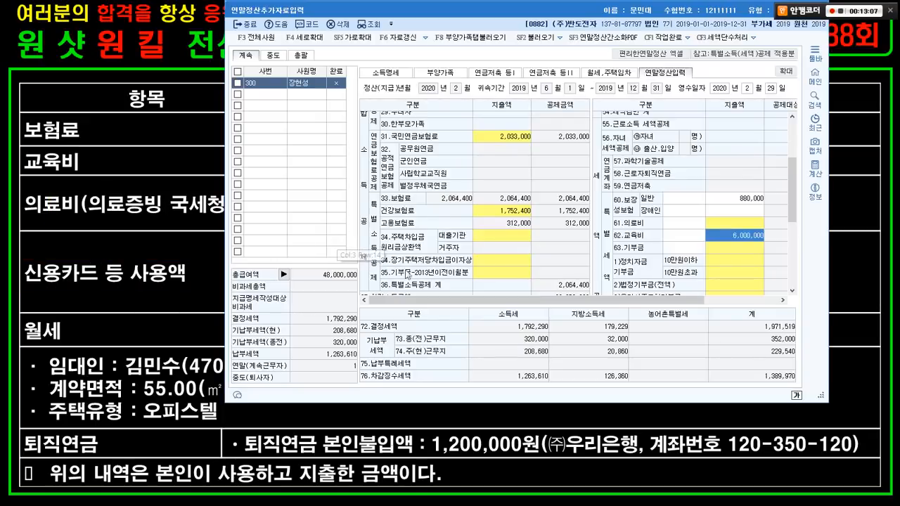
{"action": "left_click", "coordinate": [719, 222]}
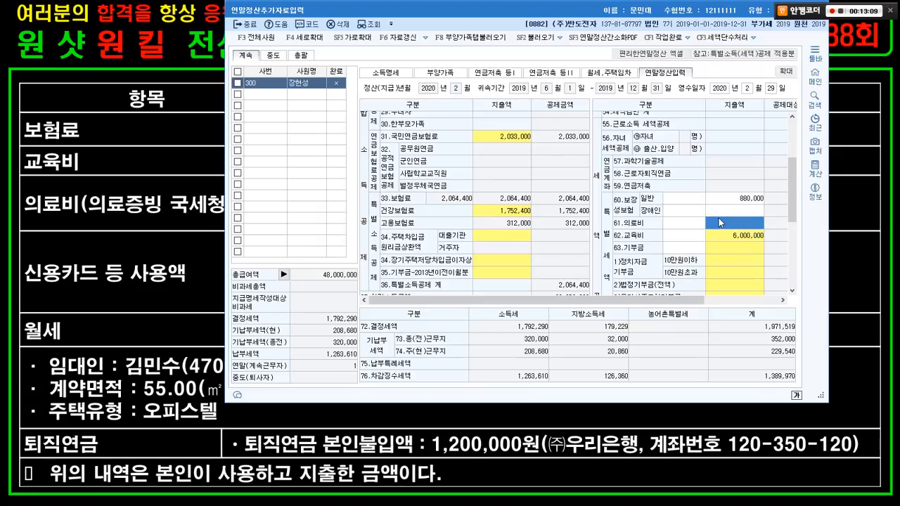
{"action": "double_click", "coordinate": [719, 219]}
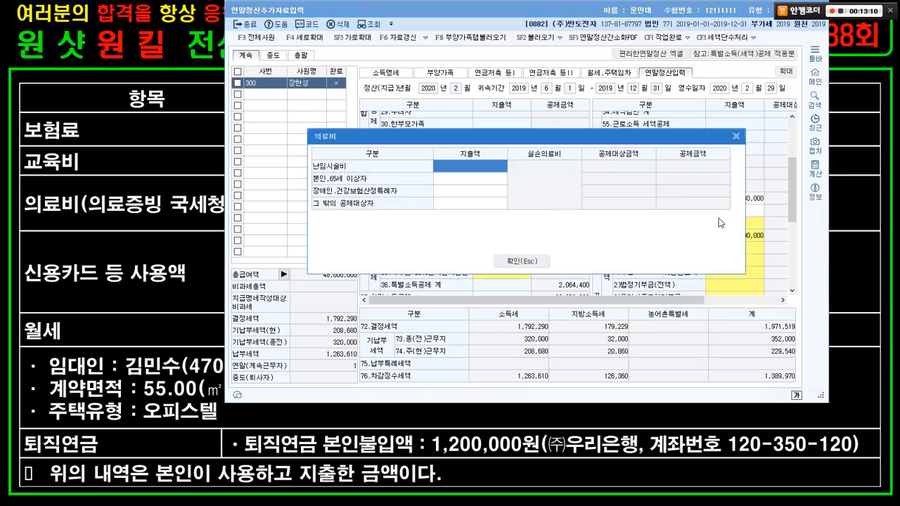
- Record 5,000,000 under 본인,65세 이상자 medical expenses and scroll the grid toward line 42
{"action": "left_click", "coordinate": [469, 178]}
{"action": "type", "text": "5000000"}
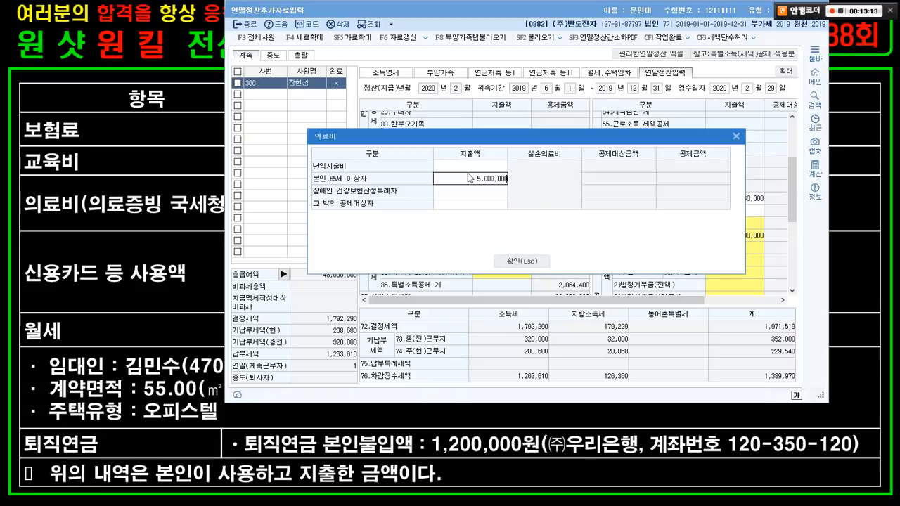
{"action": "key", "text": "Return"}
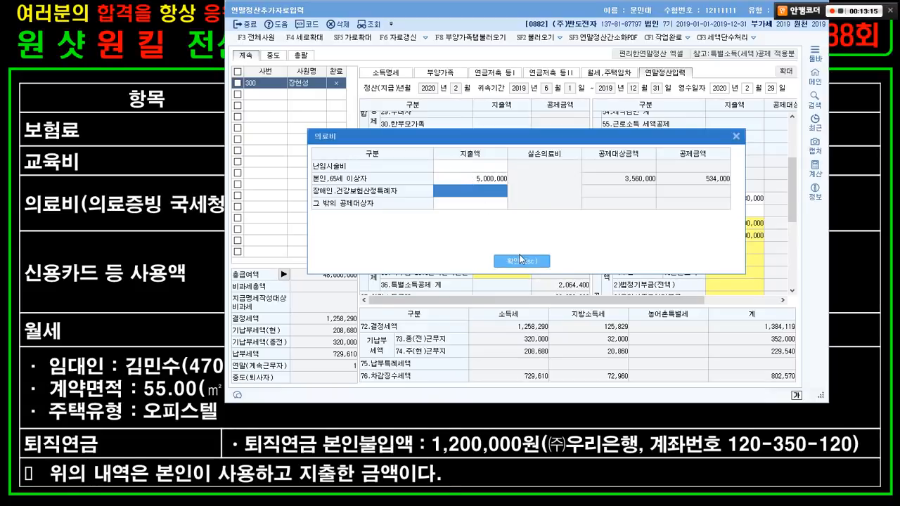
{"action": "left_click", "coordinate": [520, 259]}
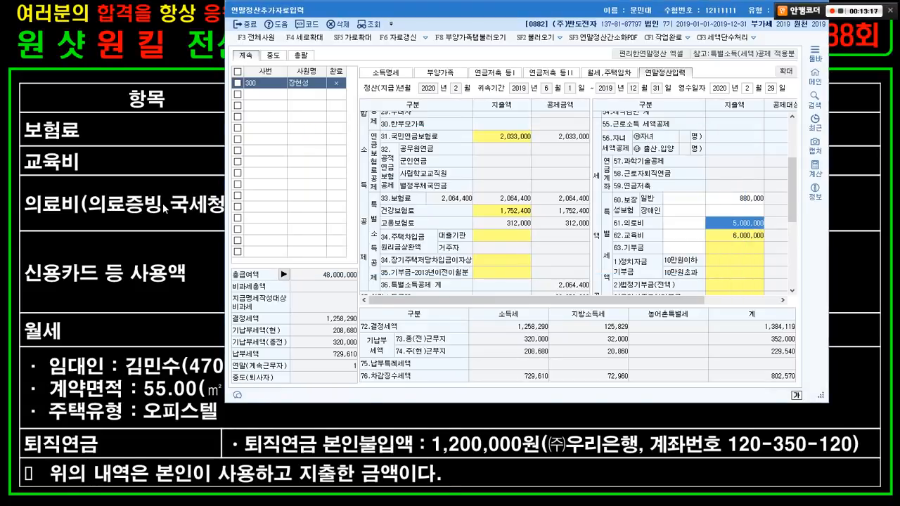
{"action": "left_click", "coordinate": [166, 209]}
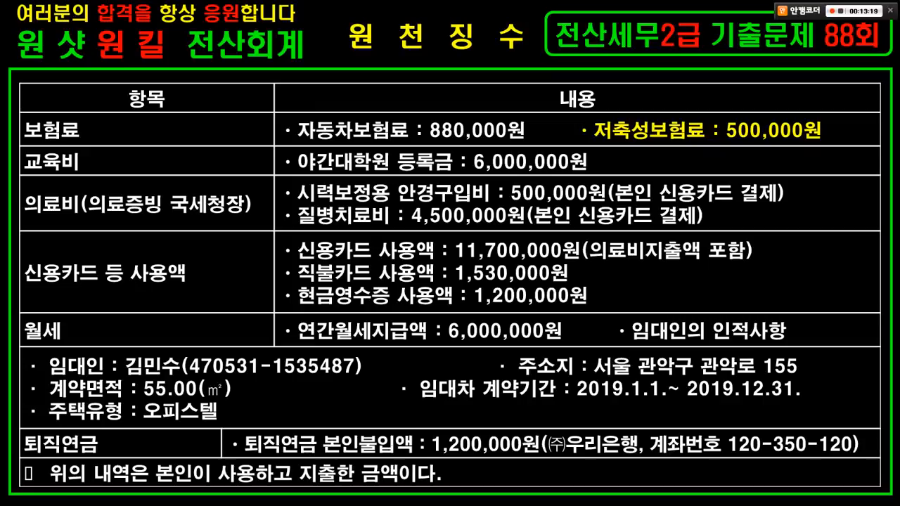
{"action": "key", "text": "alt+Tab"}
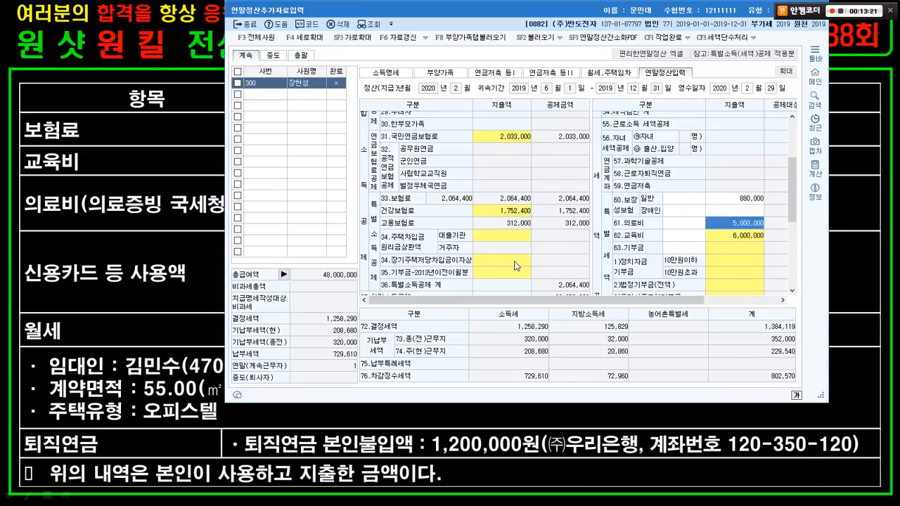
{"action": "left_click", "coordinate": [512, 270]}
{"action": "scroll", "coordinate": [511, 266], "scroll_direction": "down", "scroll_amount": 4}
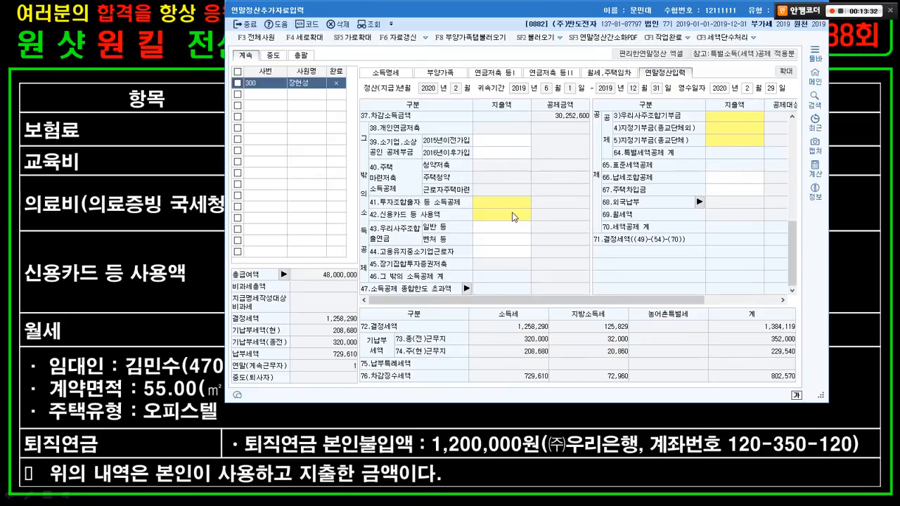
- Open the 42.신용카드 details and enter 11,700,000 of credit card spending
{"action": "left_click", "coordinate": [502, 216]}
{"action": "double_click", "coordinate": [513, 213]}
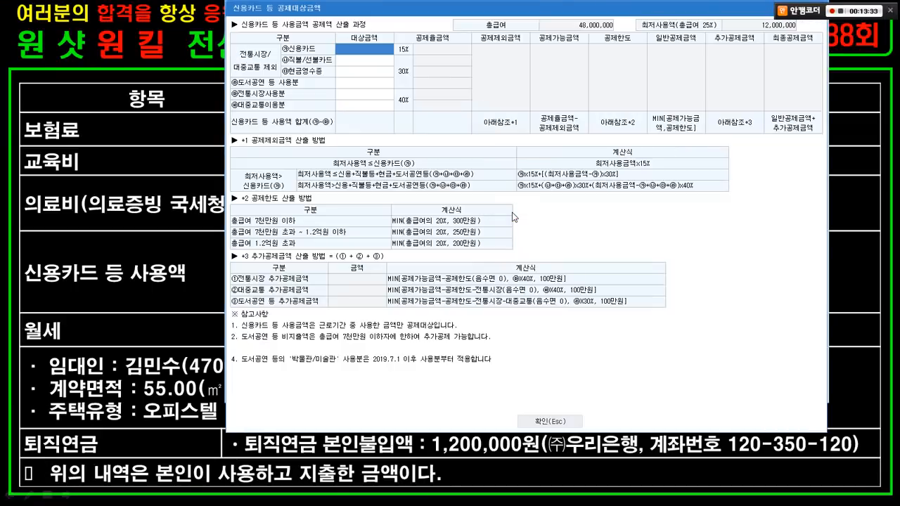
{"action": "left_click", "coordinate": [176, 178]}
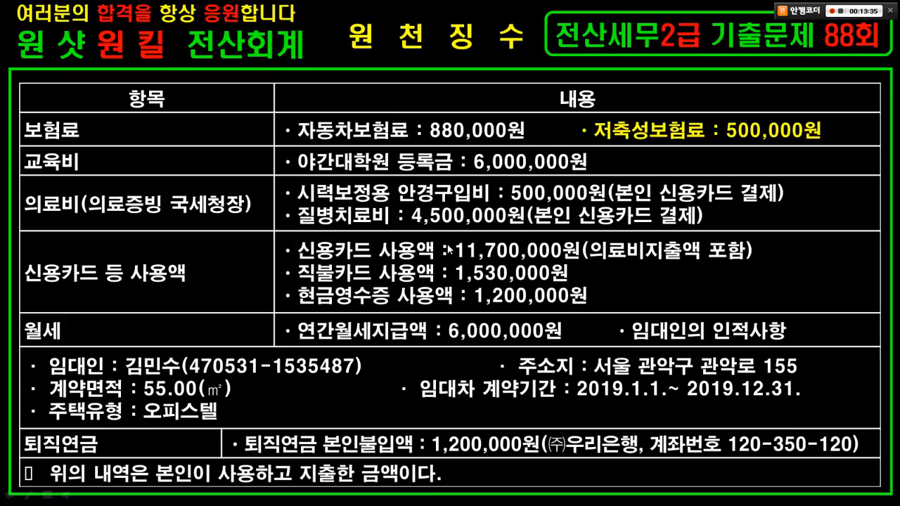
{"action": "key", "text": "alt+Tab"}
{"action": "left_click", "coordinate": [344, 49]}
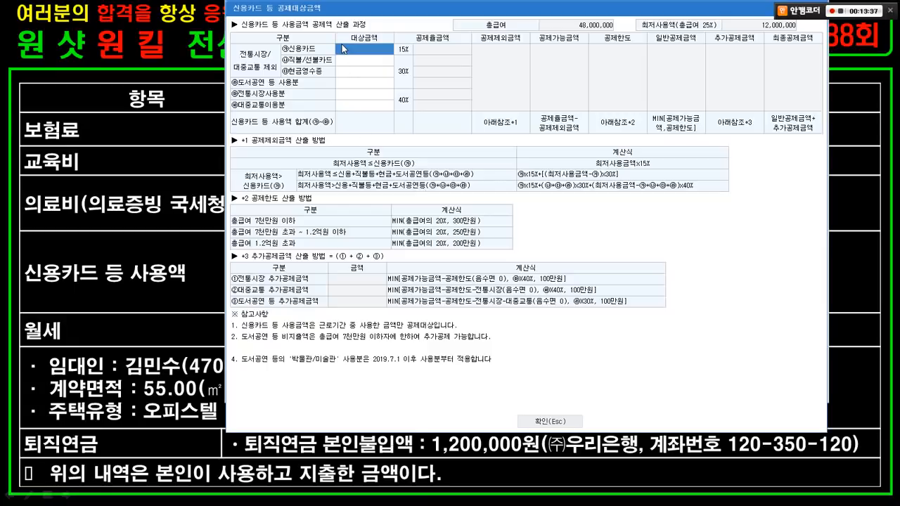
{"action": "type", "text": "11700000"}
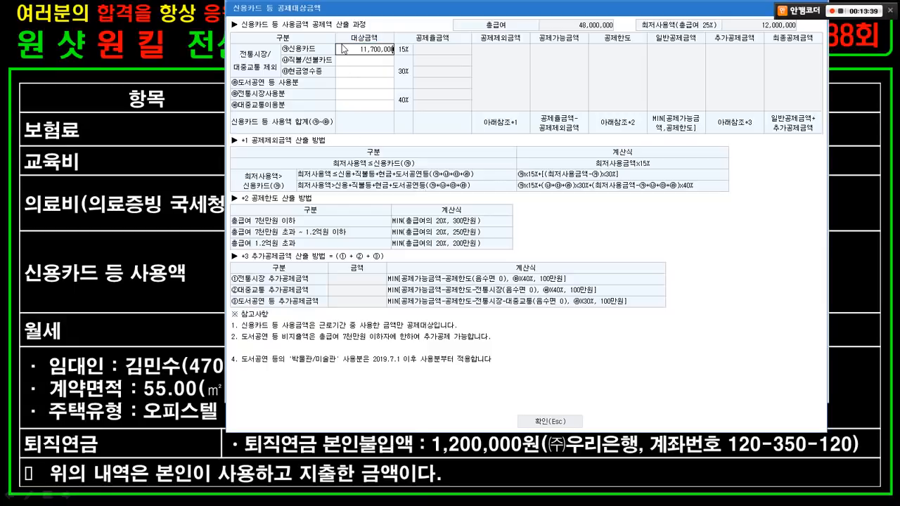
{"action": "key", "text": "Return"}
- Mark the medical-included note, 본인 and card usage lines on the exam slide
{"action": "key", "text": "alt+Tab"}
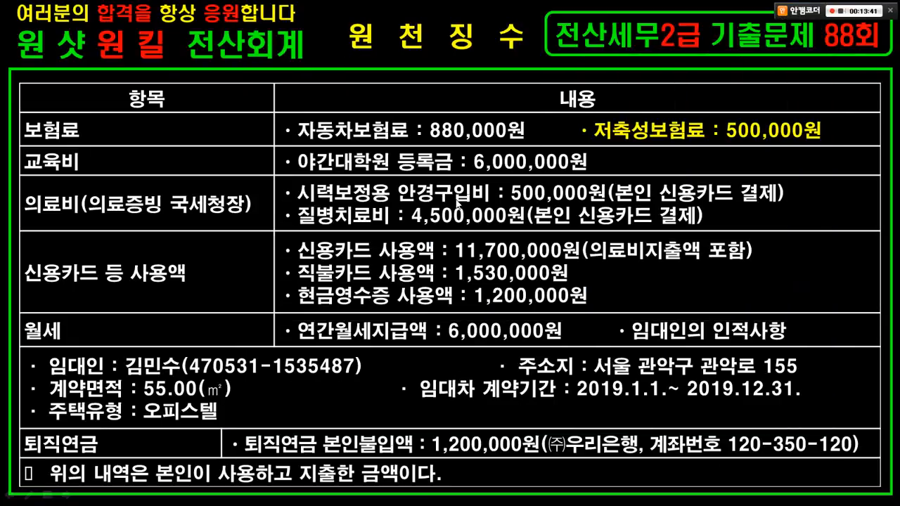
{"action": "left_click_drag", "start_coordinate": [577, 231], "coordinate": [771, 271]}
{"action": "left_click_drag", "start_coordinate": [625, 183], "coordinate": [689, 225]}
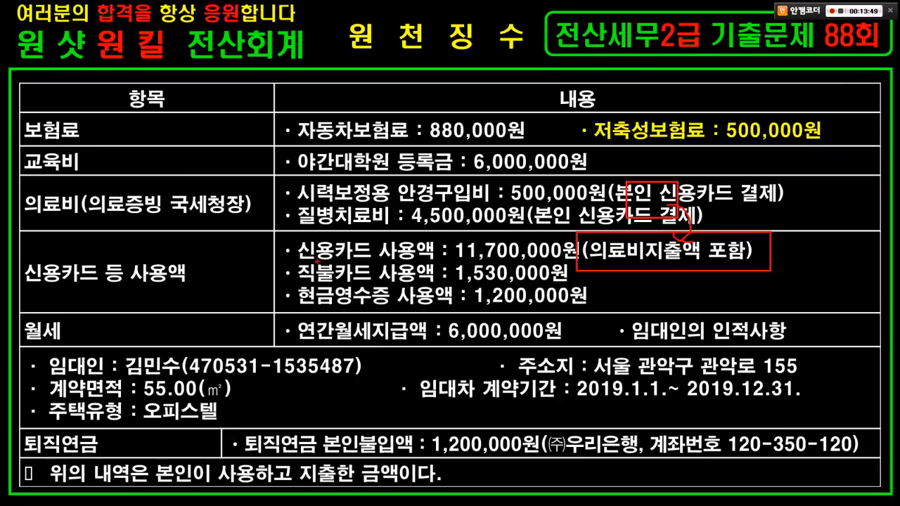
{"action": "left_click_drag", "start_coordinate": [294, 262], "coordinate": [568, 289]}
{"action": "key", "text": "Escape"}
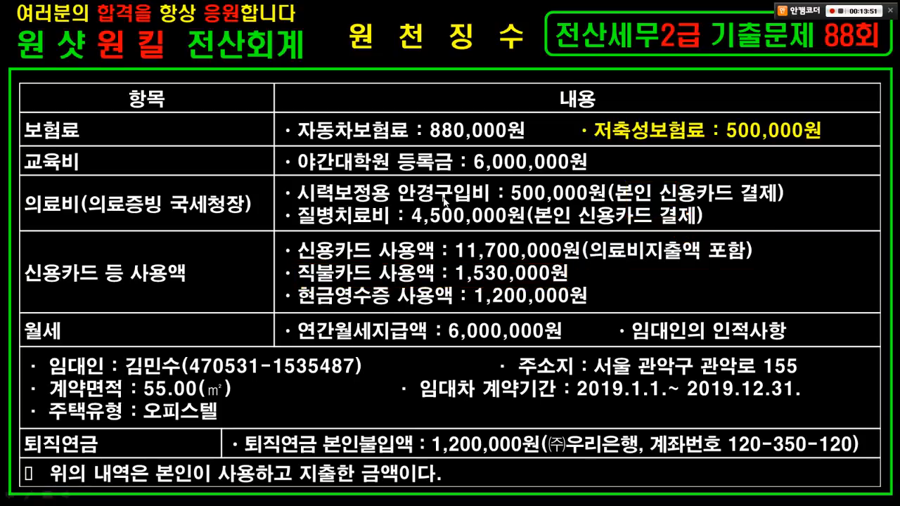
{"action": "key", "text": "alt+Tab"}
{"action": "left_click", "coordinate": [443, 200]}
- Enter 1,530,000 as the 직불/선불카드 debit card amount
{"action": "key", "text": "ctrl+1"}
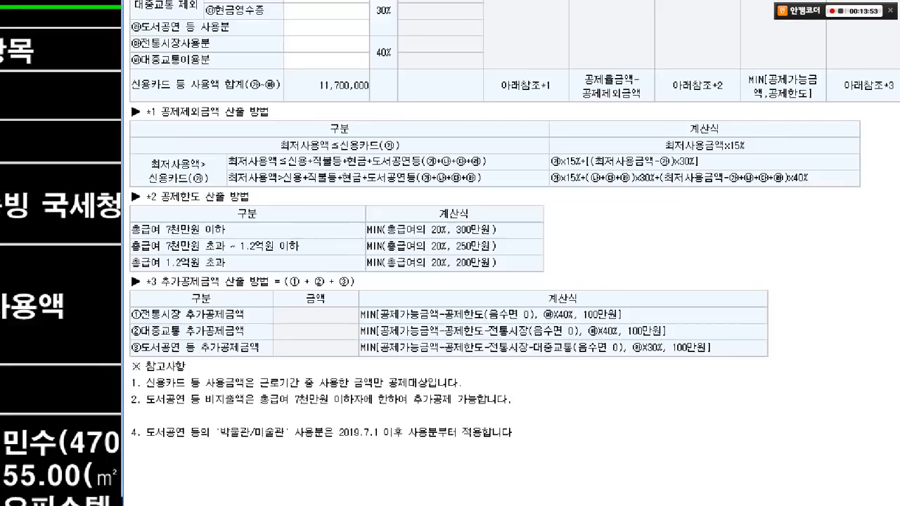
{"action": "left_click", "coordinate": [337, 14]}
{"action": "mouse_move", "coordinate": [161, 136]}
{"action": "left_mouse_down"}
{"action": "mouse_move", "coordinate": [548, 184]}
{"action": "mouse_move", "coordinate": [533, 171]}
{"action": "left_mouse_up"}
{"action": "left_click_drag", "start_coordinate": [462, 156], "coordinate": [508, 195]}
{"action": "key", "text": "Escape"}
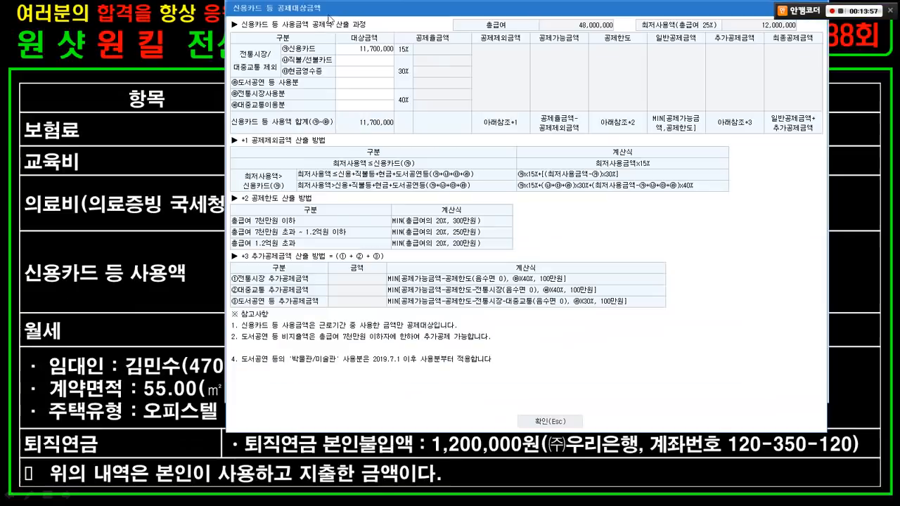
{"action": "left_click", "coordinate": [361, 57]}
{"action": "key", "text": "alt+Tab"}
{"action": "key", "text": "alt+Tab"}
{"action": "left_click", "coordinate": [361, 60]}
{"action": "type", "text": "1,530,000"}
{"action": "key", "text": "Return"}
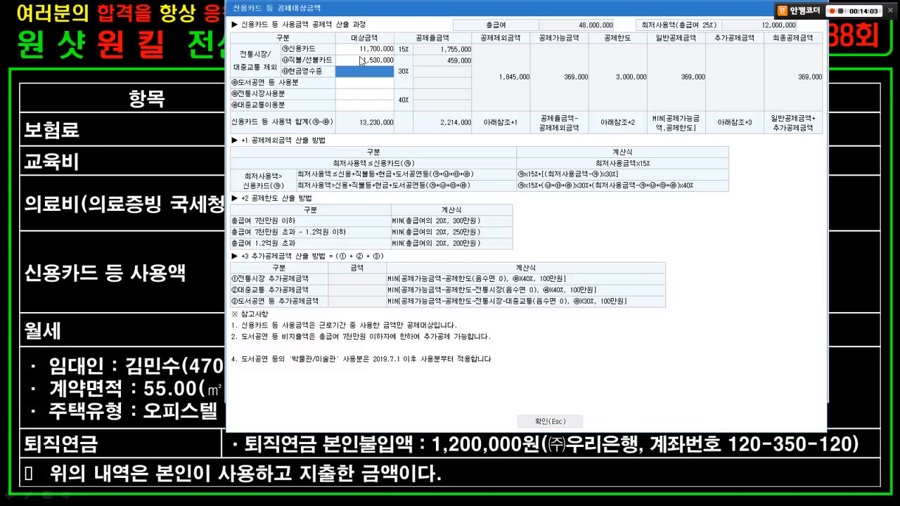
- Enter 1,200,000 of cash receipts and close the card deduction breakdown
{"action": "key", "text": "Escape"}
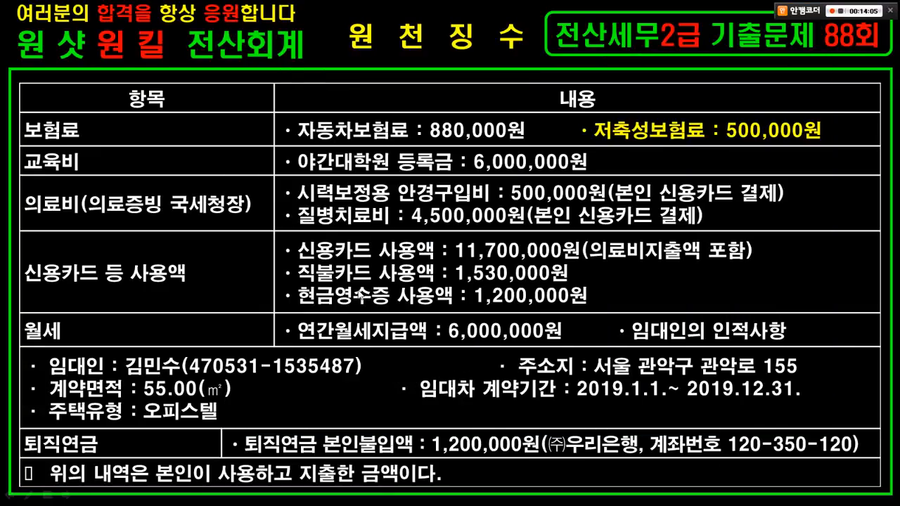
{"action": "key", "text": "alt+Tab"}
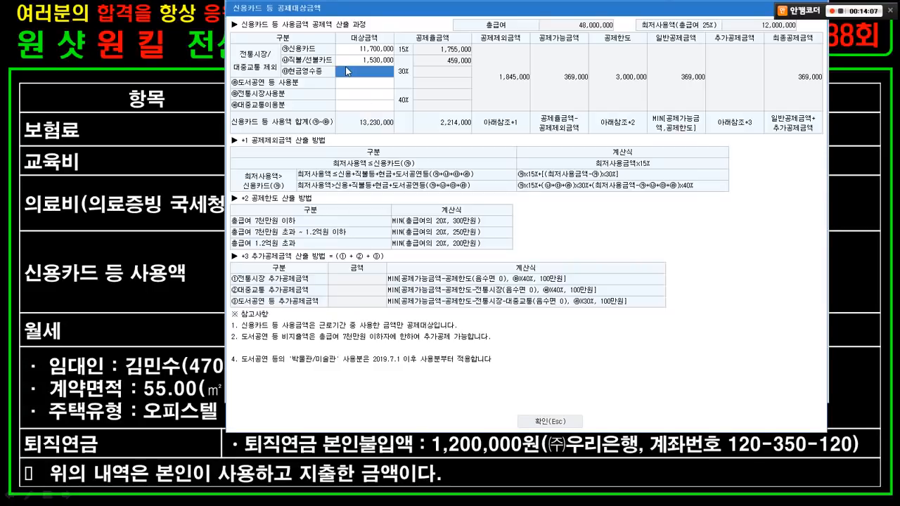
{"action": "type", "text": "1200000"}
{"action": "key", "text": "Return"}
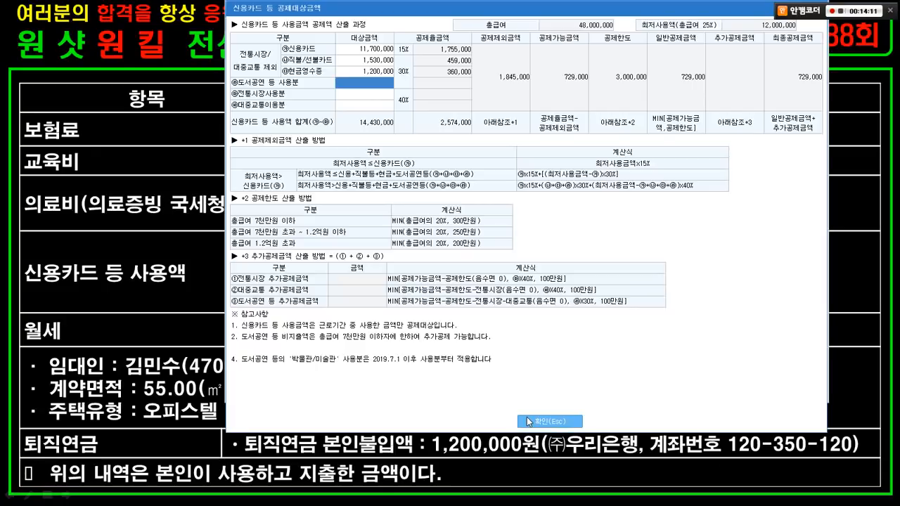
{"action": "left_click", "coordinate": [529, 422]}
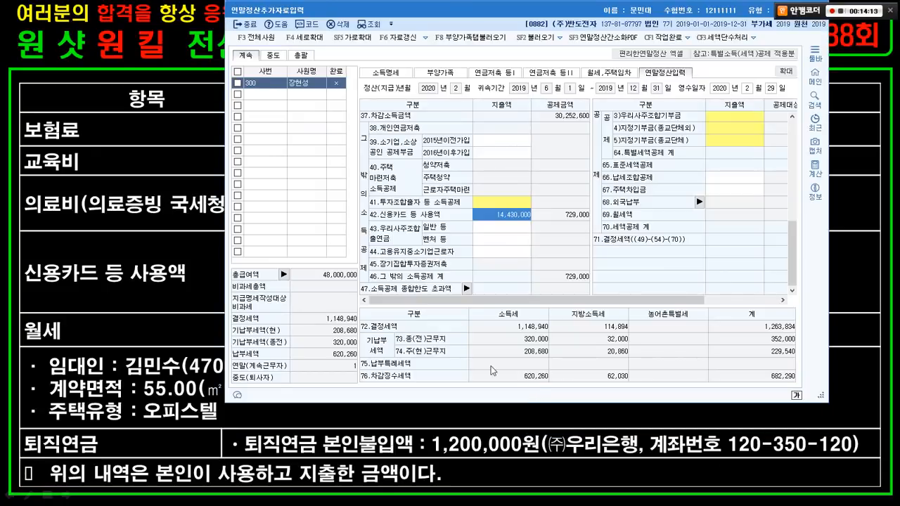
- Mark the monthly rent item, annual rent amount and lease details on the exam slide
{"action": "left_click", "coordinate": [104, 206]}
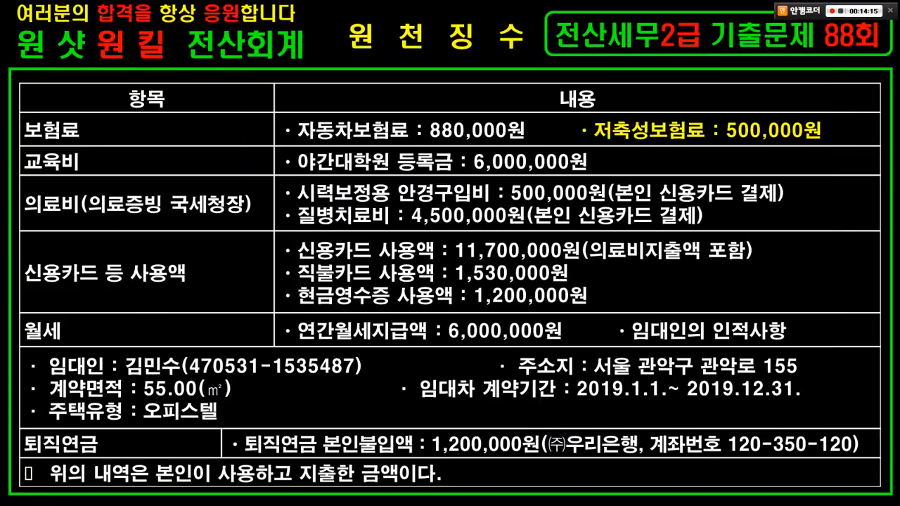
{"action": "left_click_drag", "start_coordinate": [9, 311], "coordinate": [89, 332]}
{"action": "mouse_move", "coordinate": [260, 313]}
{"action": "left_mouse_down"}
{"action": "mouse_move", "coordinate": [524, 352]}
{"action": "mouse_move", "coordinate": [773, 350]}
{"action": "left_mouse_up"}
{"action": "left_click_drag", "start_coordinate": [29, 357], "coordinate": [764, 417]}
{"action": "key", "text": "Escape"}
- Return to the settlement window and open the 월세,주택임차 page
{"action": "key", "text": "alt+Tab"}
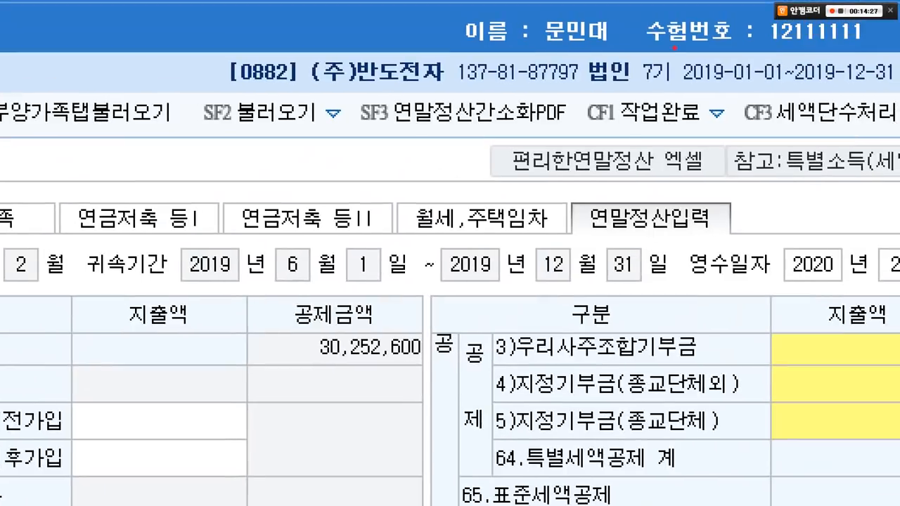
{"action": "mouse_move", "coordinate": [367, 194]}
{"action": "left_mouse_down"}
{"action": "mouse_move", "coordinate": [567, 242]}
{"action": "mouse_move", "coordinate": [637, 364]}
{"action": "left_mouse_up"}
{"action": "key", "text": "Escape"}
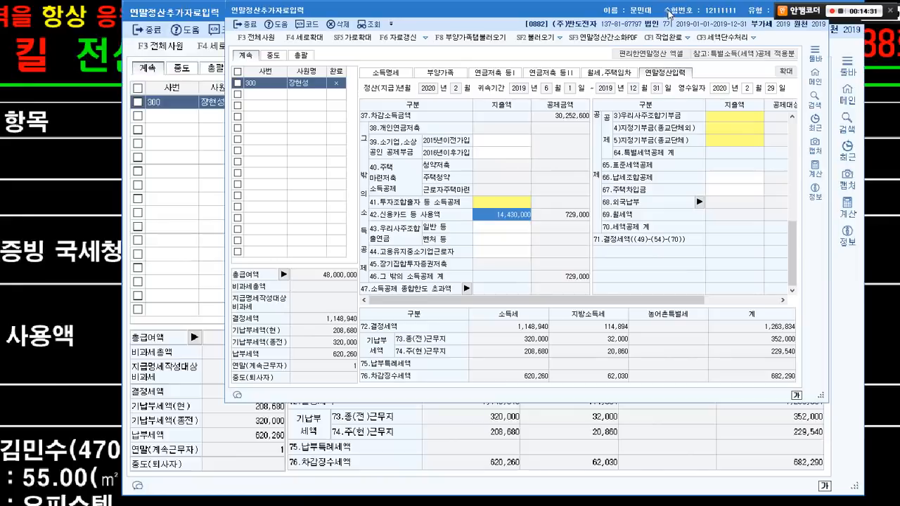
{"action": "left_click", "coordinate": [600, 70]}
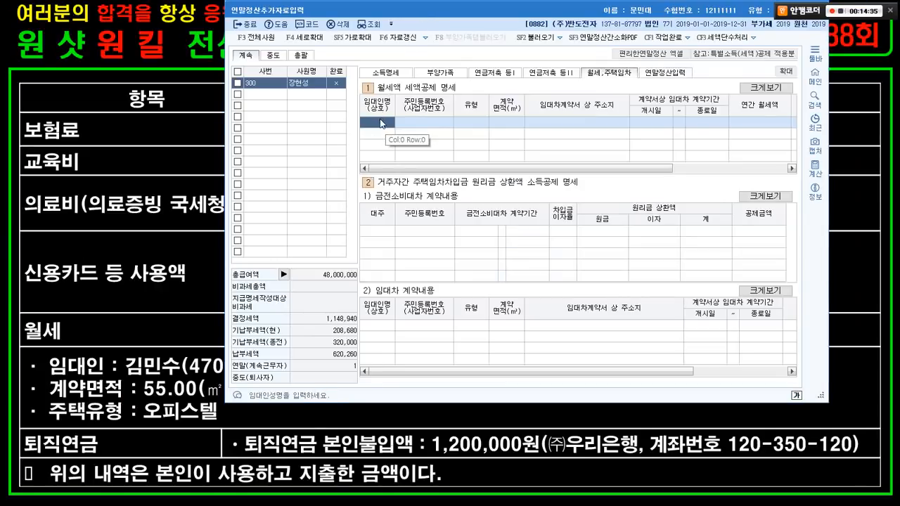
- Enter the landlord's name and resident registration number in the monthly rent table
{"action": "key", "text": "alt+Tab"}
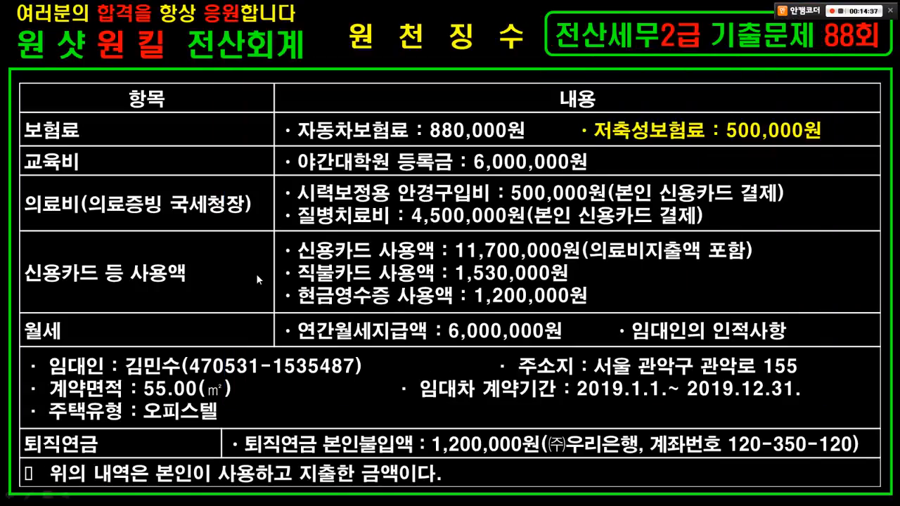
{"action": "key", "text": "alt+Tab"}
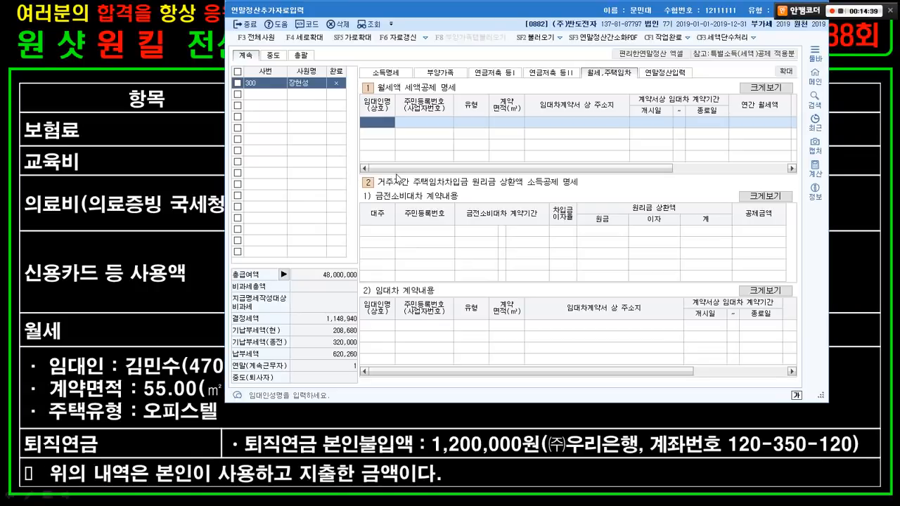
{"action": "key", "text": "Return"}
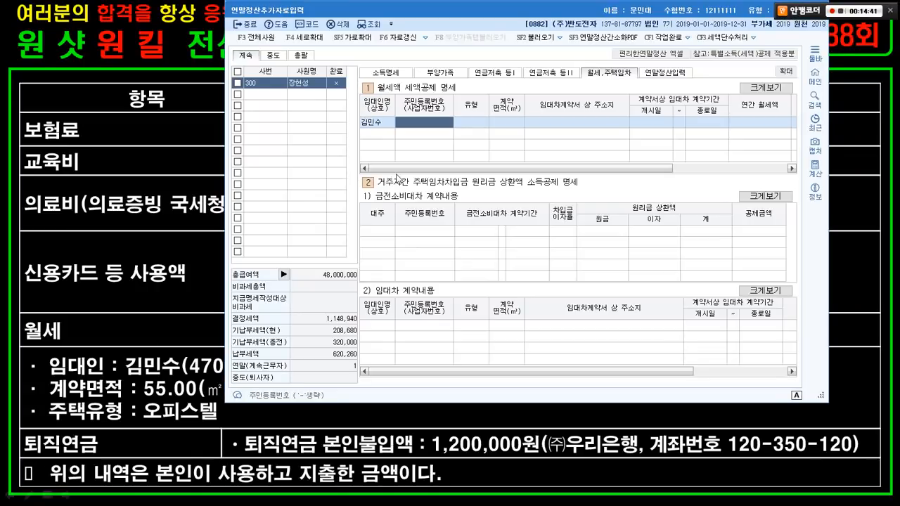
{"action": "key", "text": "alt+Tab"}
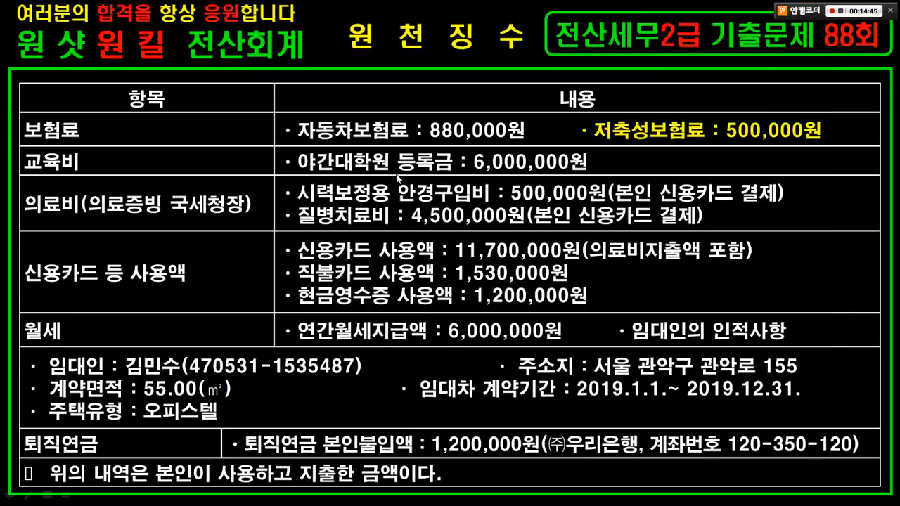
{"action": "key", "text": "alt+Tab"}
{"action": "left_click_drag", "start_coordinate": [348, 7], "coordinate": [503, 11]}
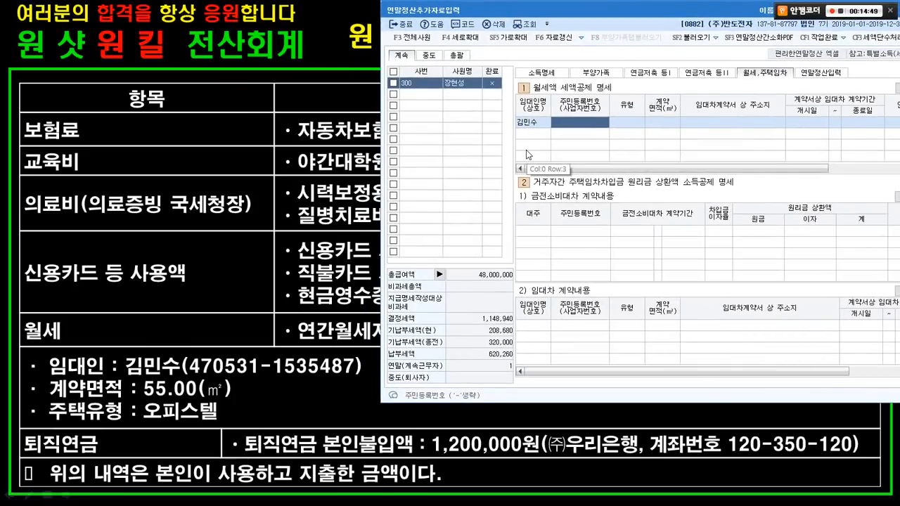
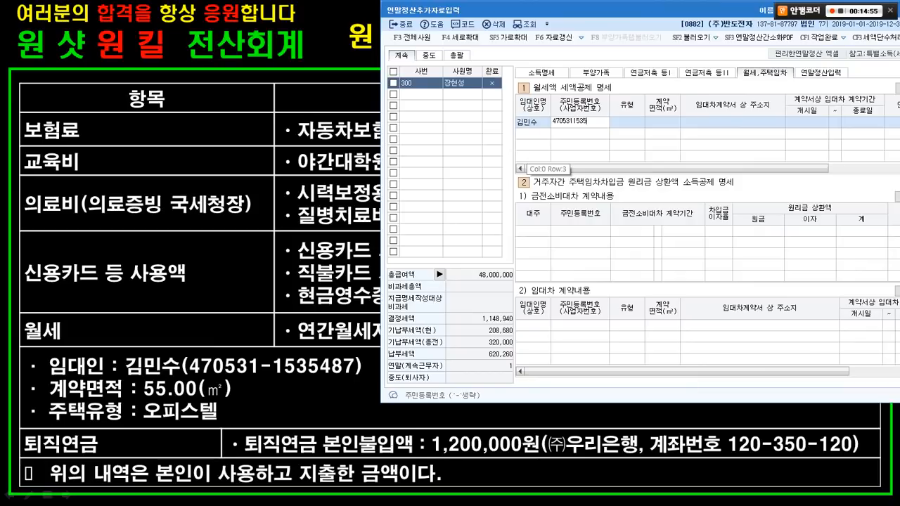
{"action": "key", "text": "Return"}
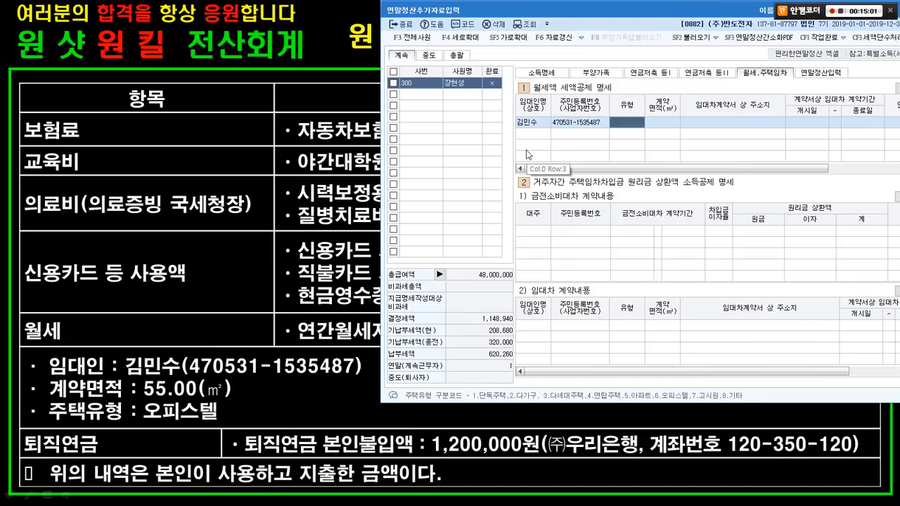
- Set the housing type to 오피스텔 with a 55.00㎡ contract area
{"action": "left_click_drag", "start_coordinate": [35, 396], "coordinate": [219, 425]}
{"action": "key", "text": "Escape"}
{"action": "double_click", "coordinate": [616, 120]}
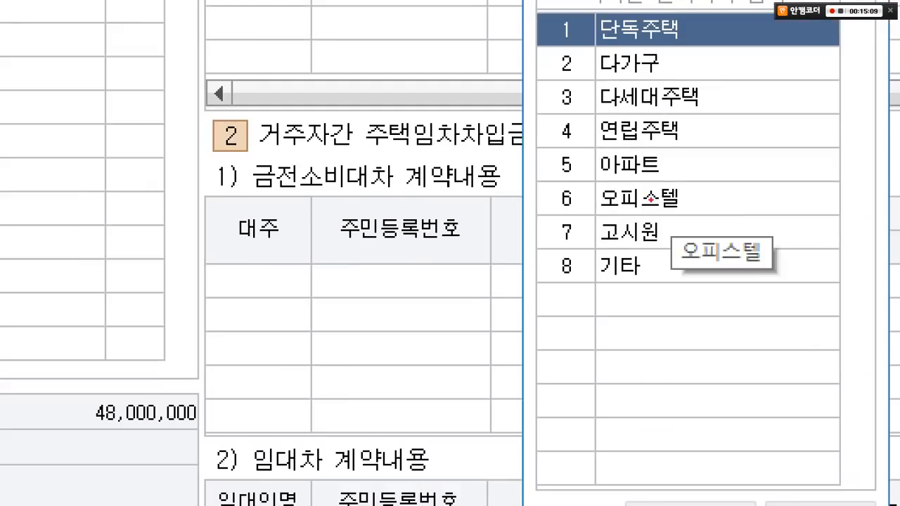
{"action": "left_click_drag", "start_coordinate": [623, 198], "coordinate": [686, 208]}
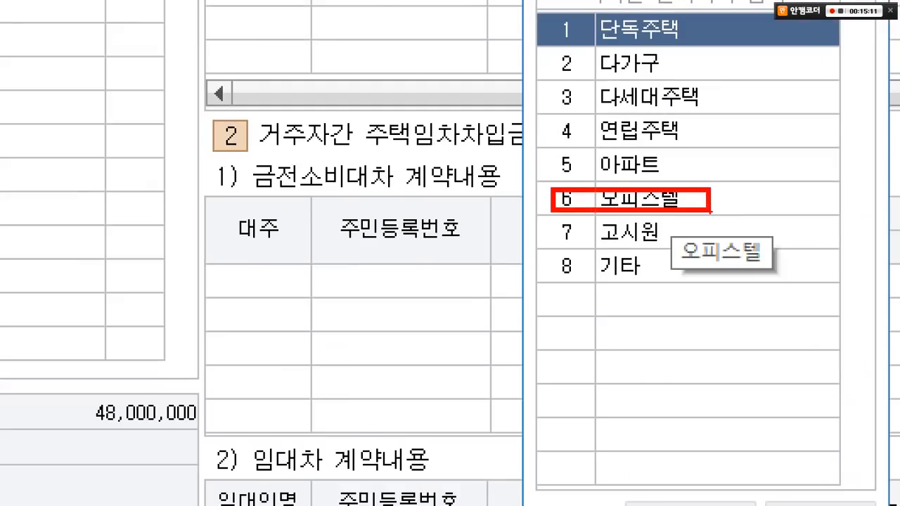
{"action": "left_click", "coordinate": [660, 201]}
{"action": "left_click", "coordinate": [673, 308]}
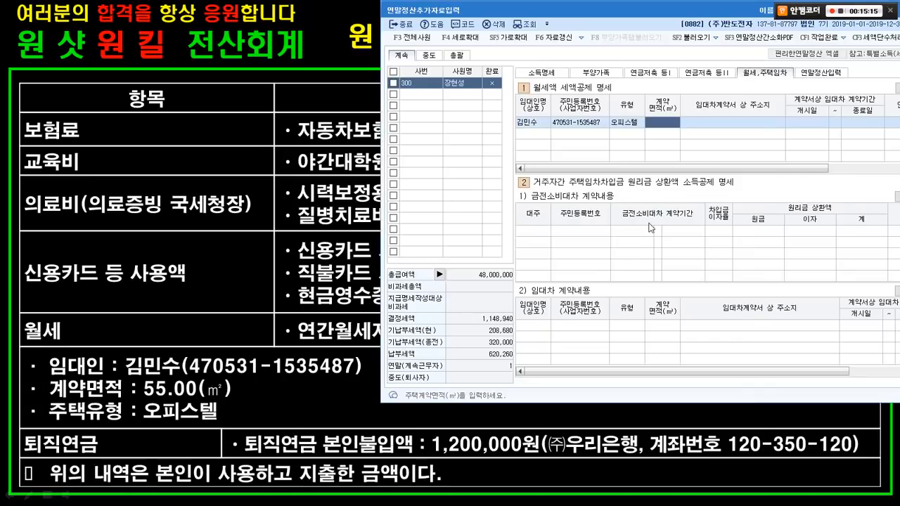
{"action": "type", "text": "55"}
{"action": "key", "text": "Return"}
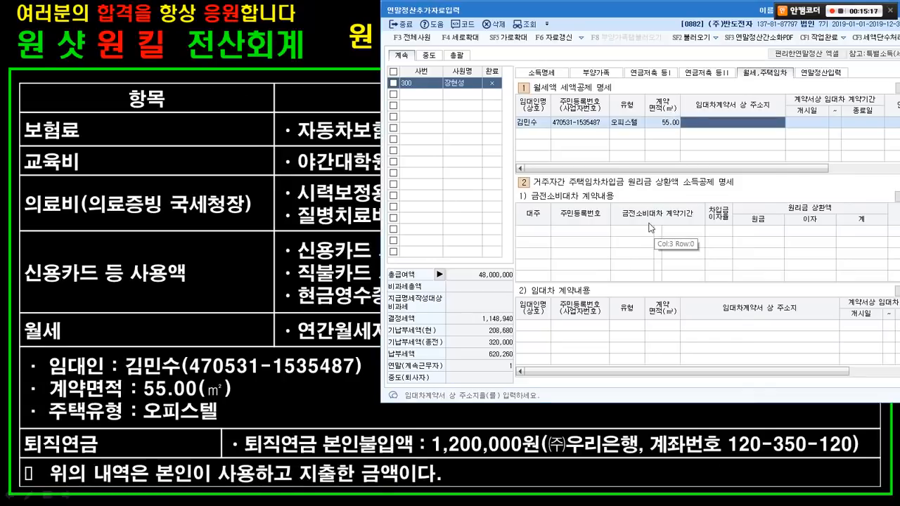
- Enter the rented officetel's address in Seoul
{"action": "key", "text": "alt+Tab"}
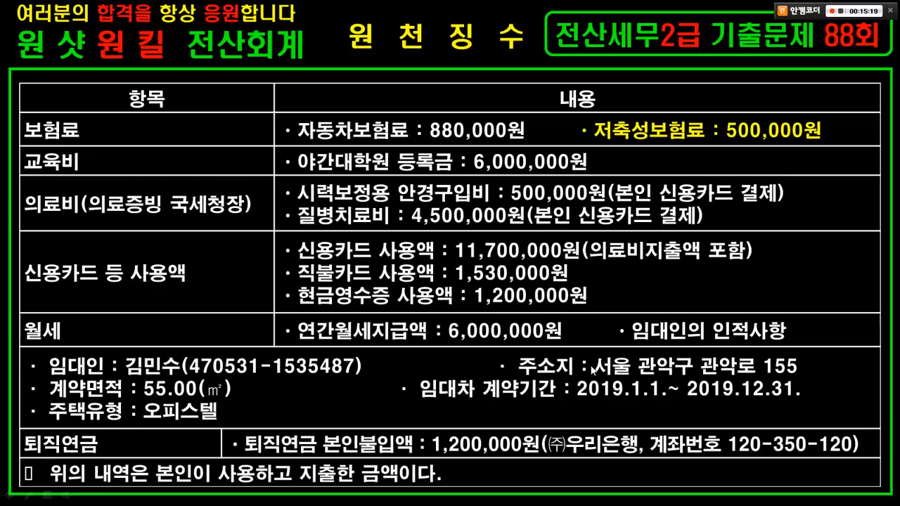
{"action": "key", "text": "alt+Tab"}
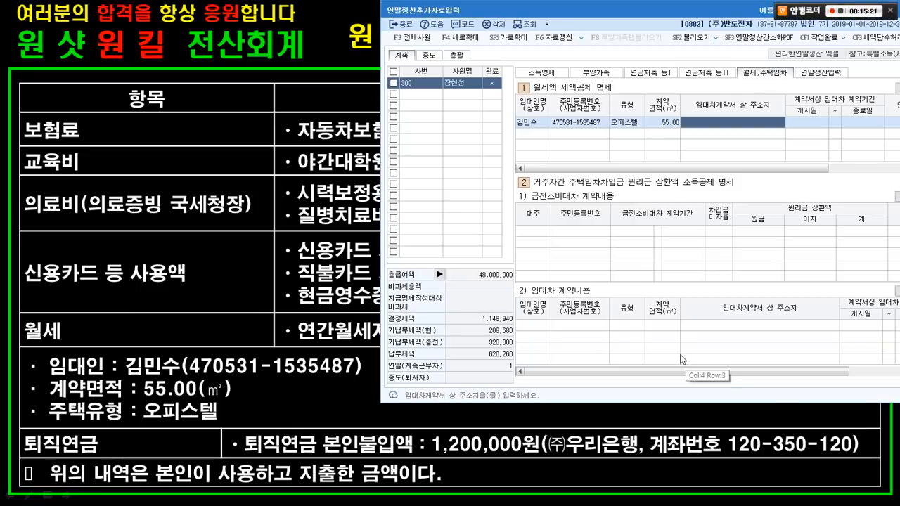
{"action": "type", "text": "서울"}
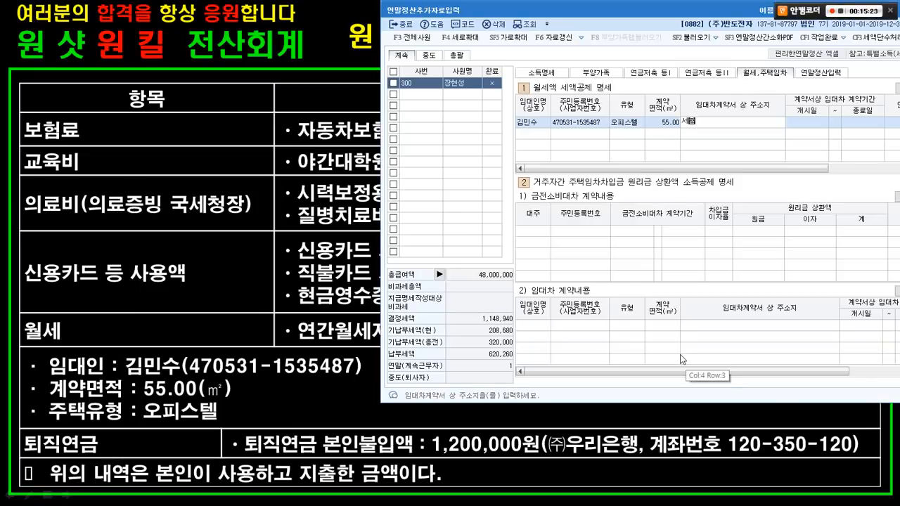
{"action": "left_click_drag", "start_coordinate": [617, 9], "coordinate": [271, 9]}
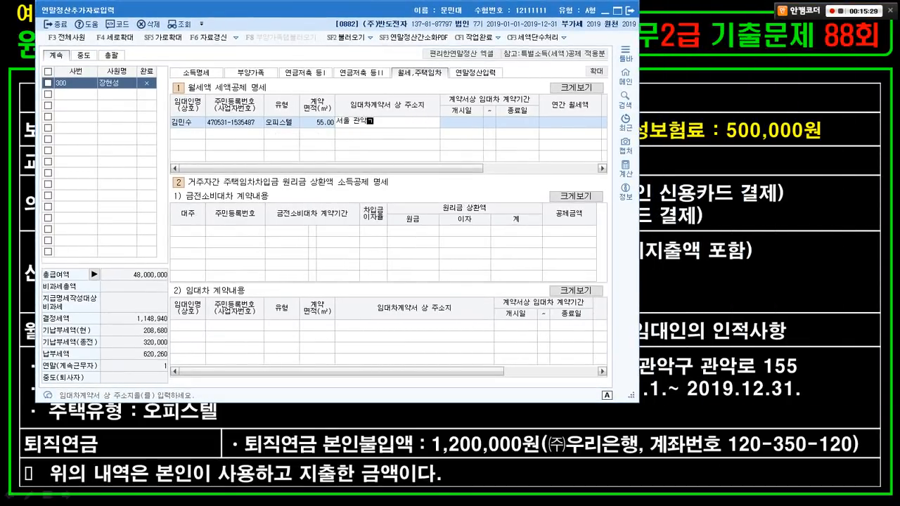
{"action": "key", "text": "Return"}
- Set the lease period 2019-01-01 to 2019-12-31 and annual rent 6,000,000
{"action": "key", "text": "alt+Tab"}
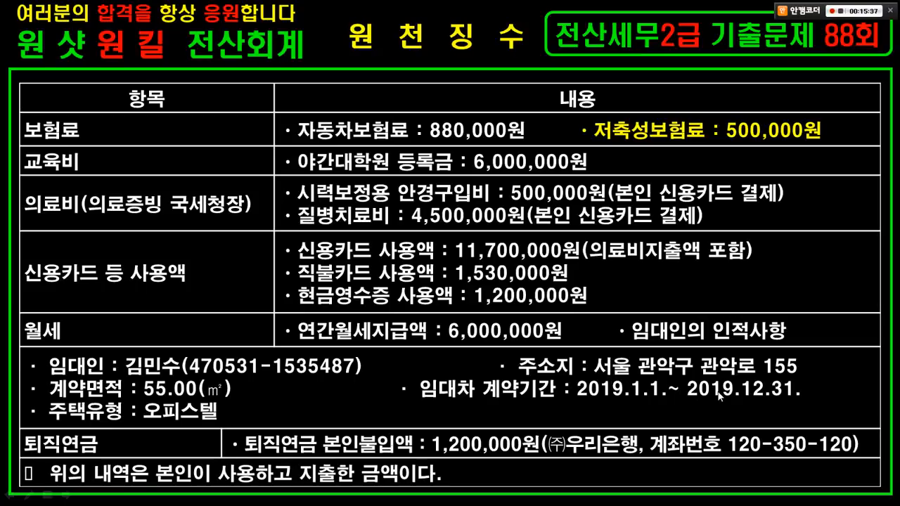
{"action": "key", "text": "alt+Tab"}
{"action": "type", "text": "2"}
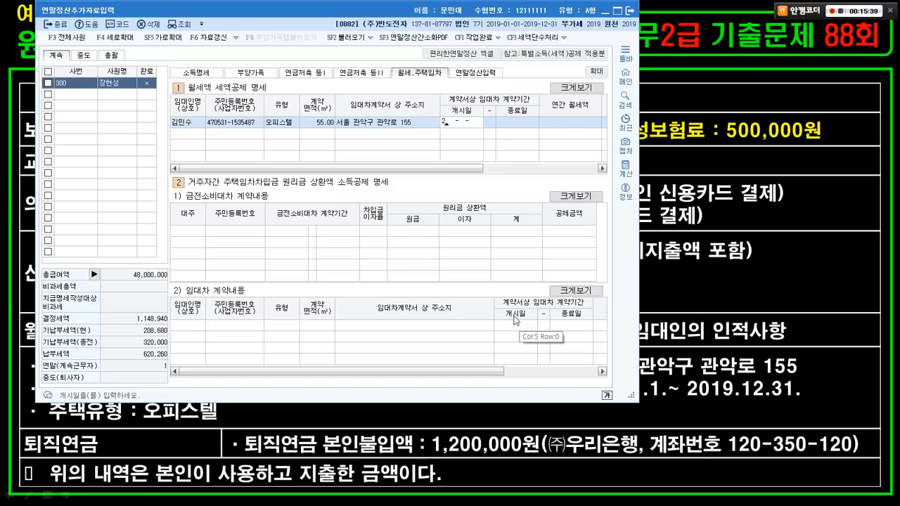
{"action": "type", "text": "019-01-01"}
{"action": "key", "text": "Return"}
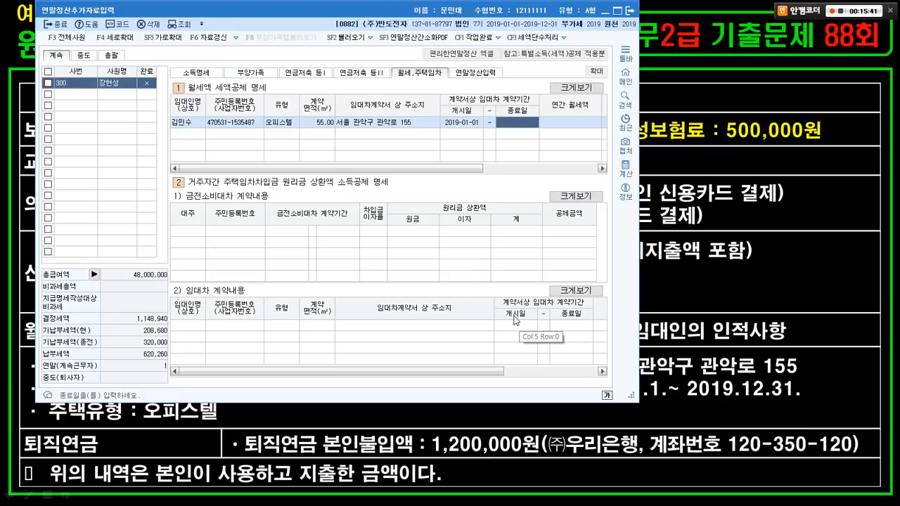
{"action": "type", "text": "2019-12-"}
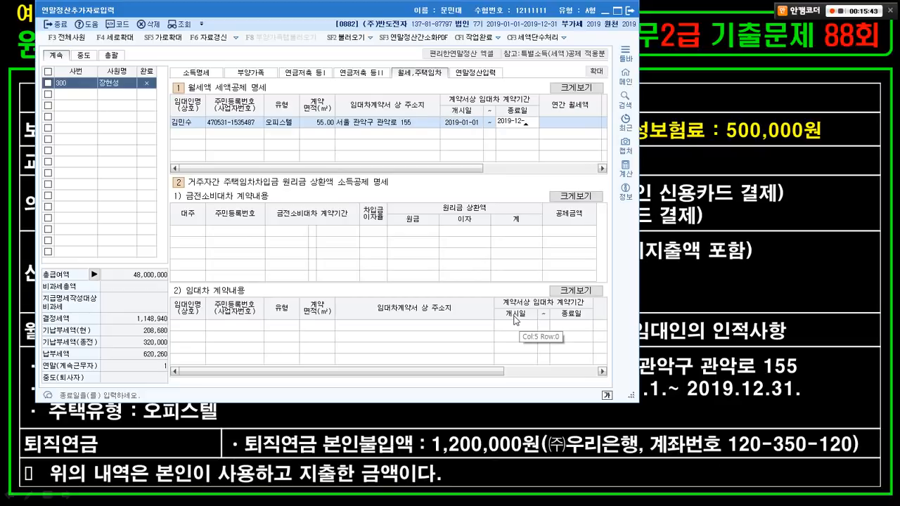
{"action": "type", "text": "31"}
{"action": "key", "text": "Return"}
{"action": "key", "text": "alt+Tab"}
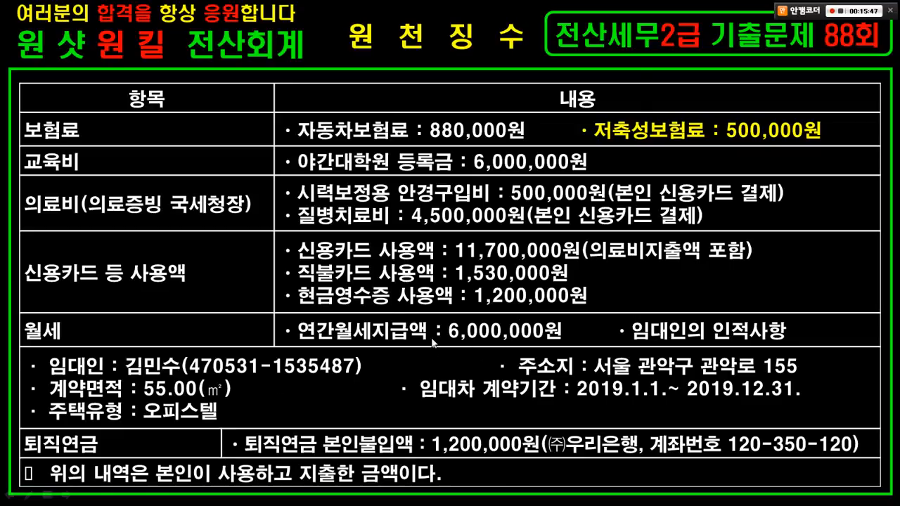
{"action": "key", "text": "alt+Tab"}
{"action": "type", "text": "6000000"}
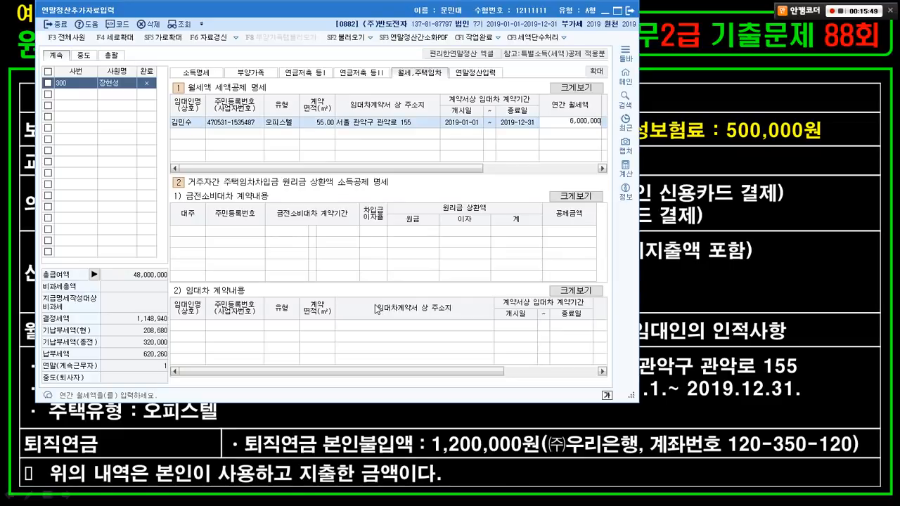
{"action": "key", "text": "Return"}
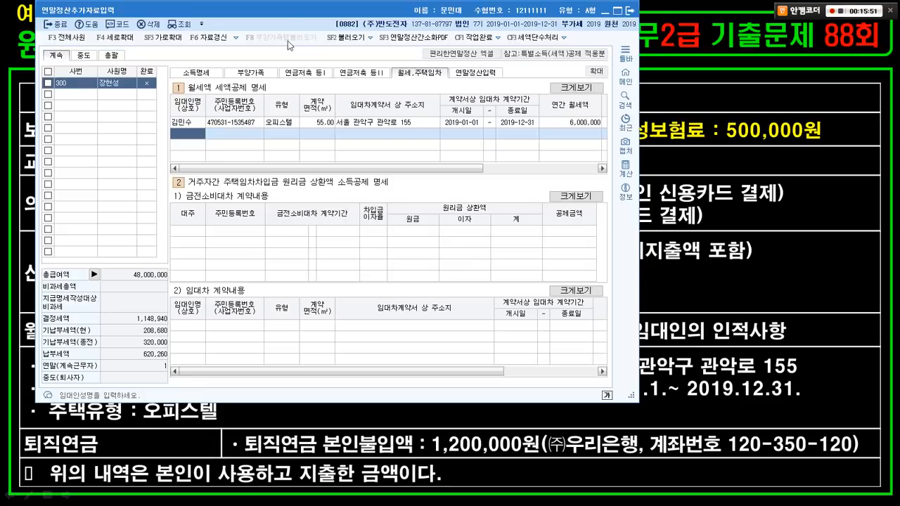
{"action": "left_click_drag", "start_coordinate": [289, 7], "coordinate": [424, 7]}
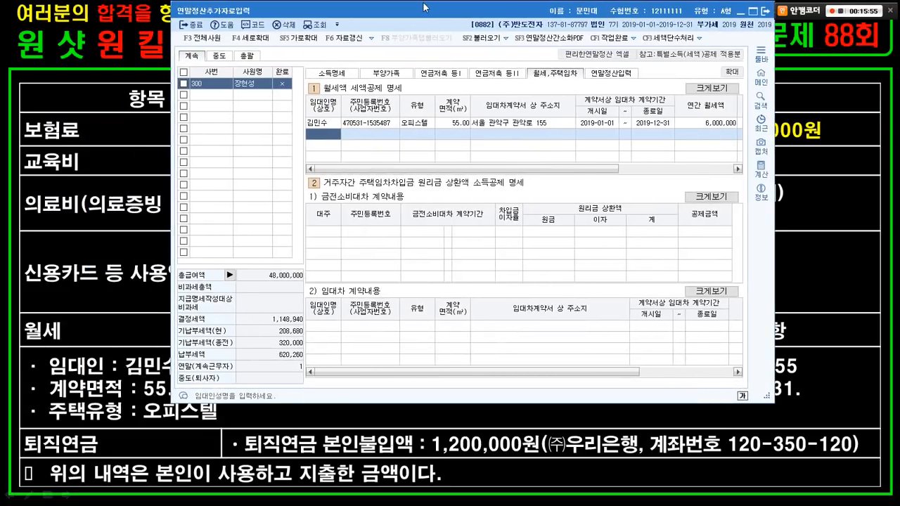
- Open the 연금저축 등 I tab showing the retirement pension deduction tables
{"action": "left_click", "coordinate": [75, 273]}
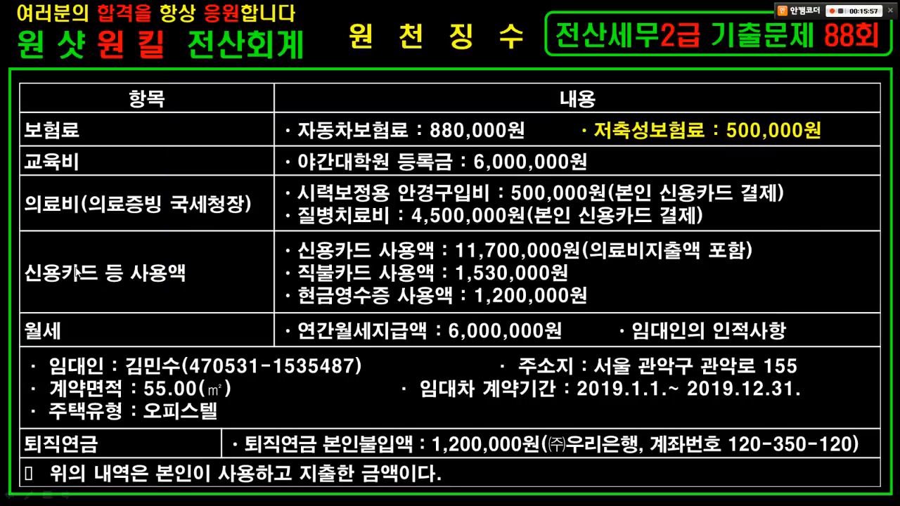
{"action": "key", "text": "alt+Tab"}
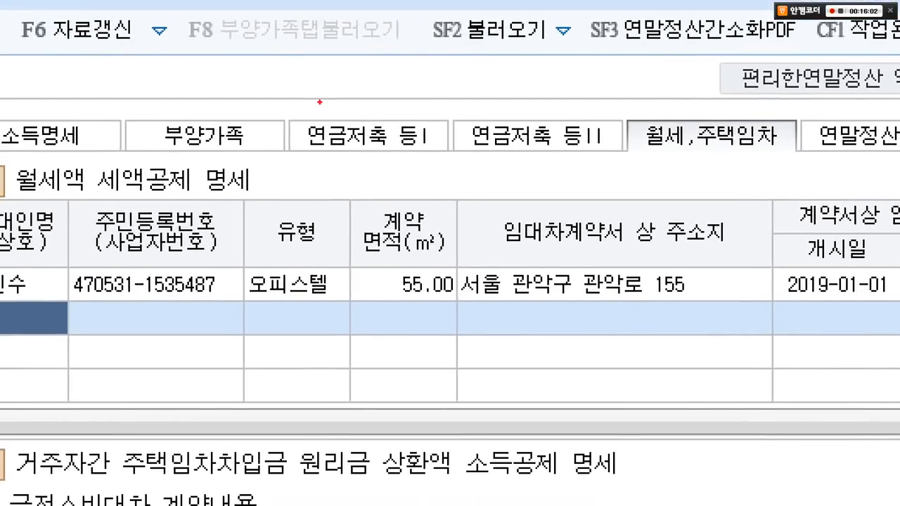
{"action": "left_click_drag", "start_coordinate": [306, 106], "coordinate": [580, 163]}
{"action": "key", "text": "Escape"}
{"action": "left_click", "coordinate": [451, 71]}
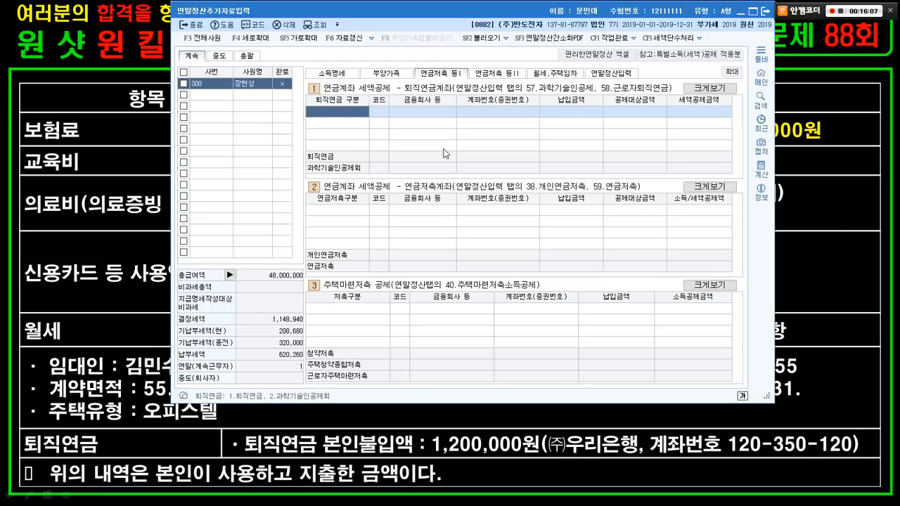
{"action": "left_click", "coordinate": [486, 70]}
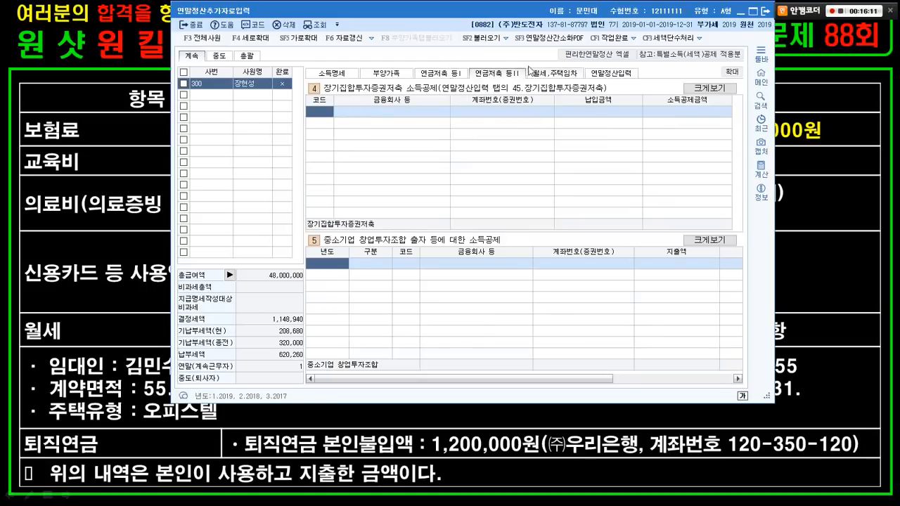
{"action": "left_click", "coordinate": [431, 73]}
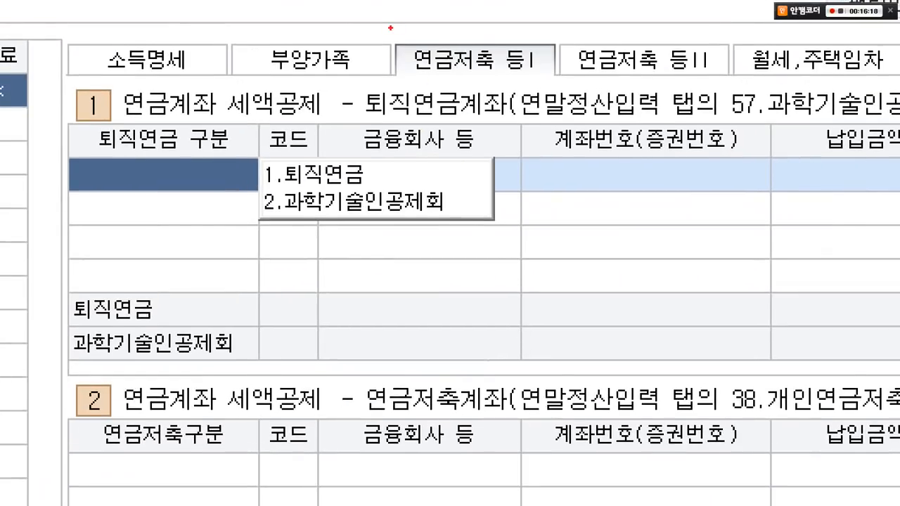
- Set the first retirement pension row's 구분 to 1.퇴직연금
{"action": "left_click_drag", "start_coordinate": [391, 28], "coordinate": [562, 78]}
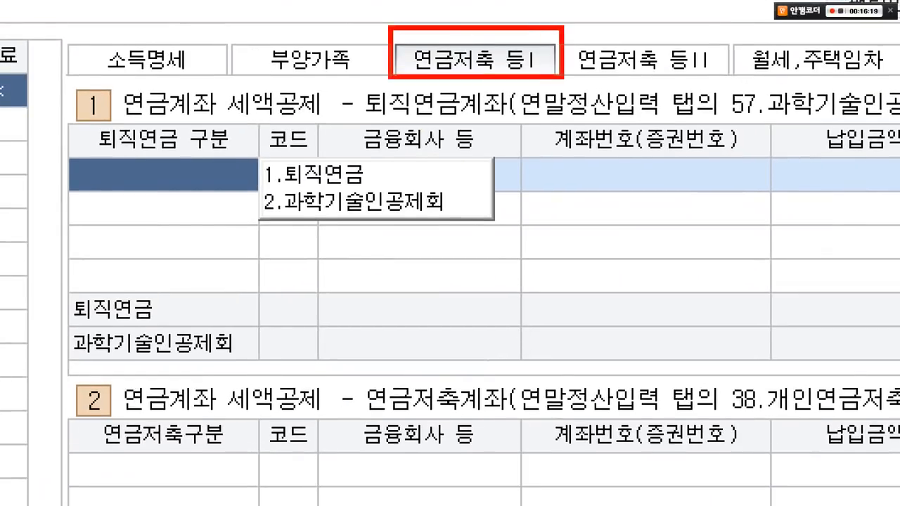
{"action": "mouse_move", "coordinate": [57, 122]}
{"action": "left_mouse_down"}
{"action": "mouse_move", "coordinate": [164, 121]}
{"action": "mouse_move", "coordinate": [379, 191]}
{"action": "left_mouse_up"}
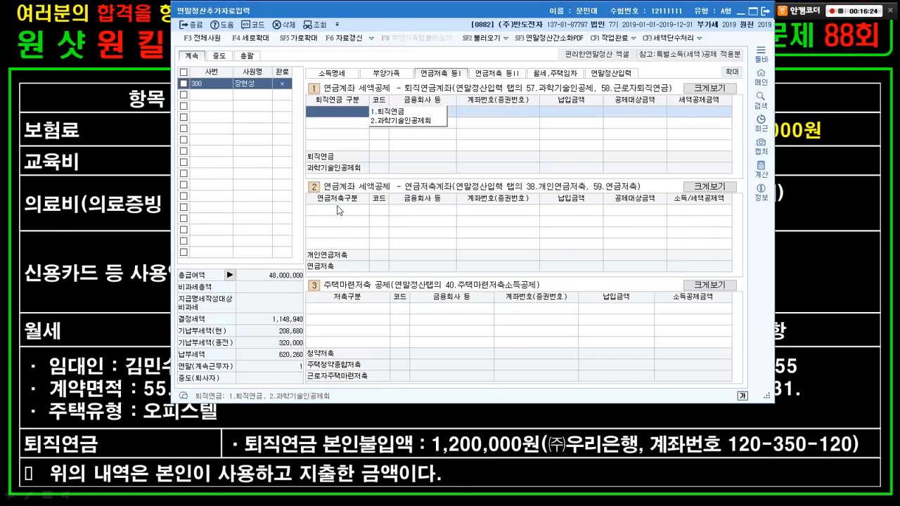
{"action": "left_click", "coordinate": [339, 209]}
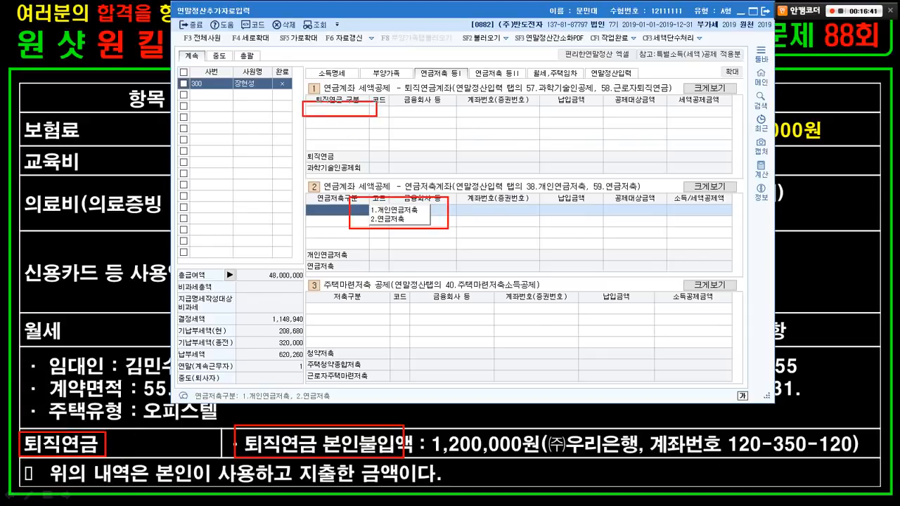
{"action": "left_click", "coordinate": [326, 110]}
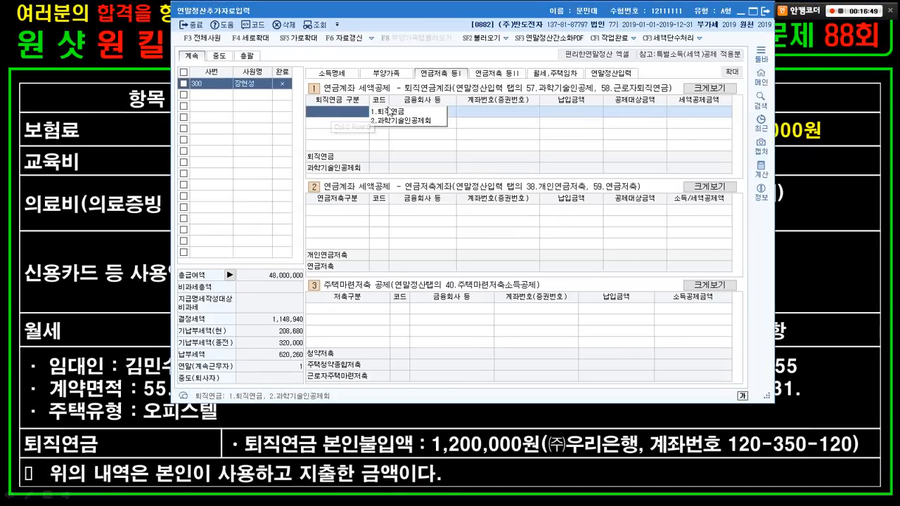
{"action": "left_click", "coordinate": [494, 110]}
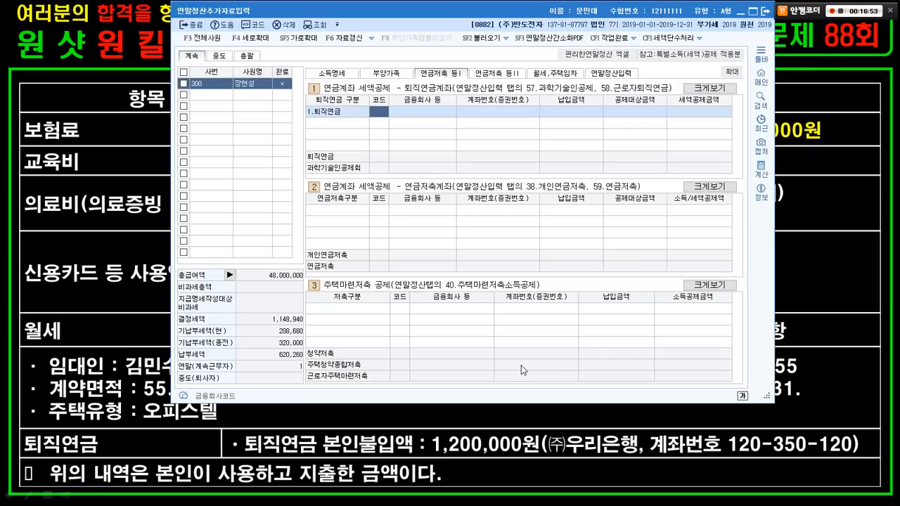
- Fill the row with 304 (주)우리은행, the hyphenated account number and 1,200,000 paid, giving a 180,000 credit
{"action": "key", "text": "F2"}
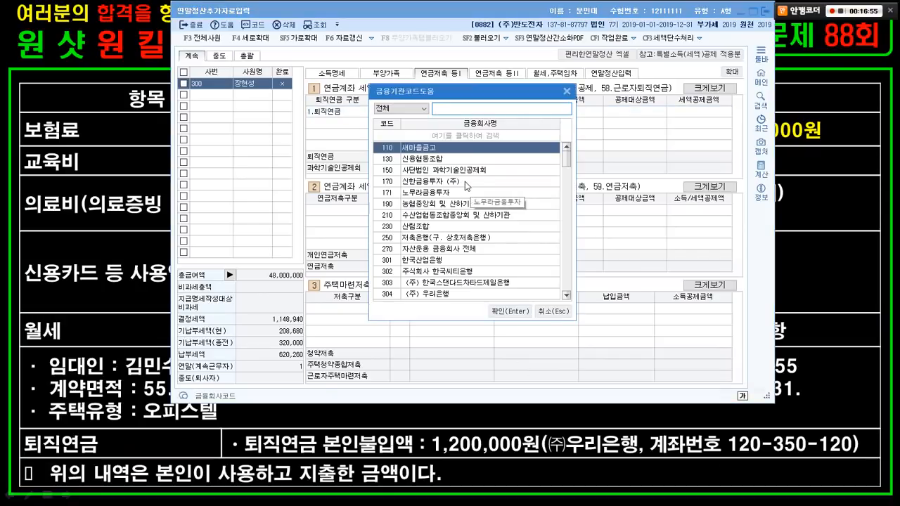
{"action": "type", "text": "우리"}
{"action": "key", "text": "Return"}
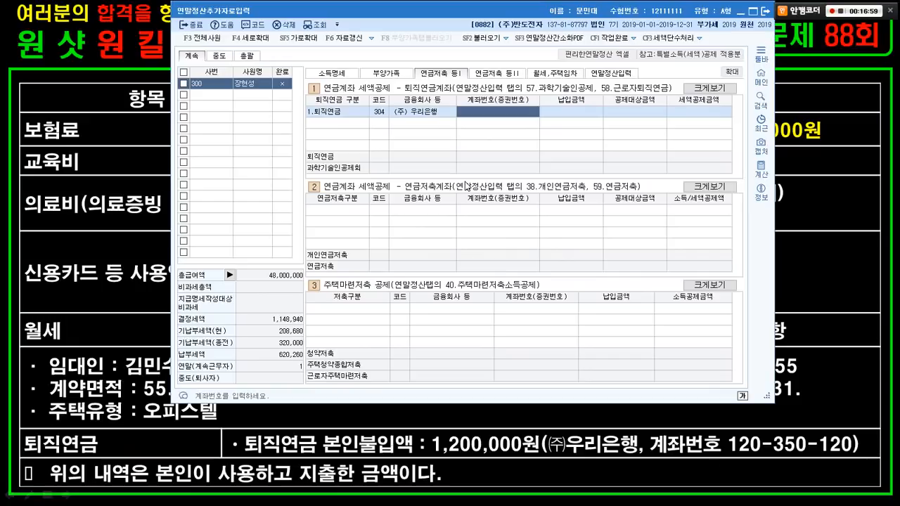
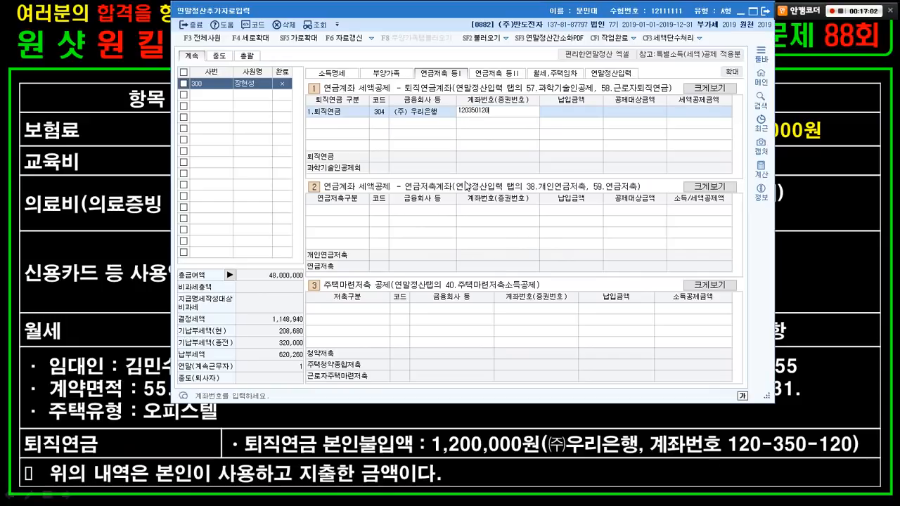
{"action": "key", "text": "Return"}
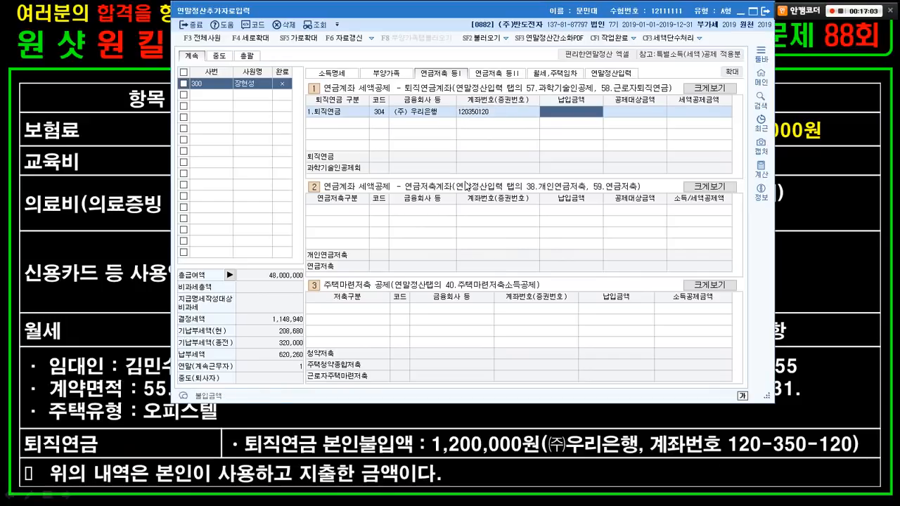
{"action": "left_click", "coordinate": [481, 111]}
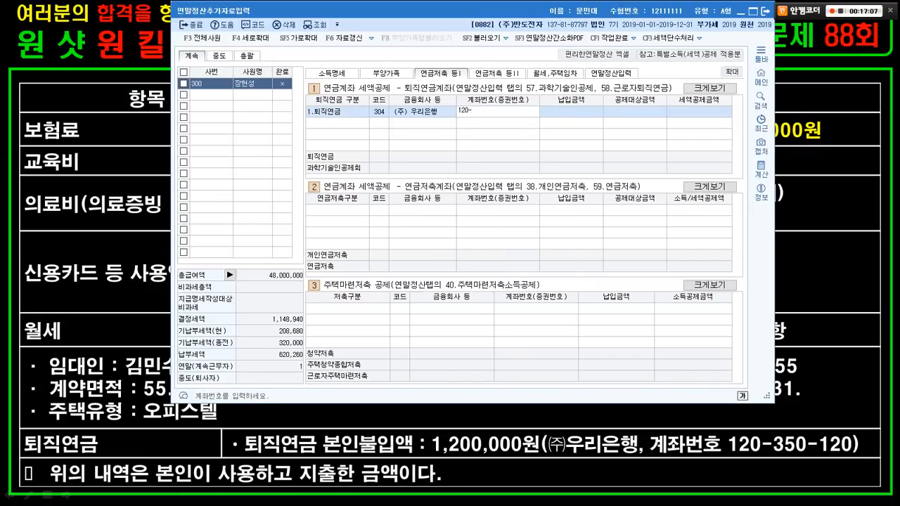
{"action": "type", "text": "120"}
{"action": "key", "text": "Return"}
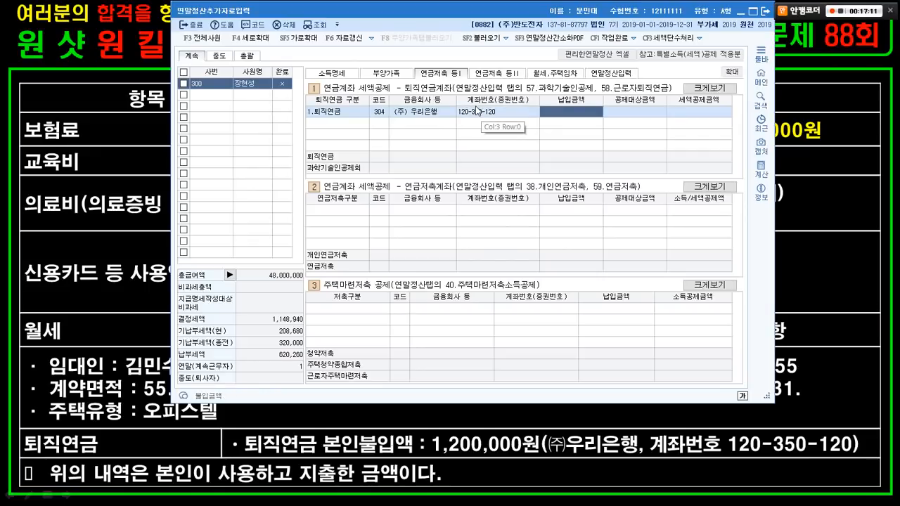
{"action": "type", "text": "1,200,000"}
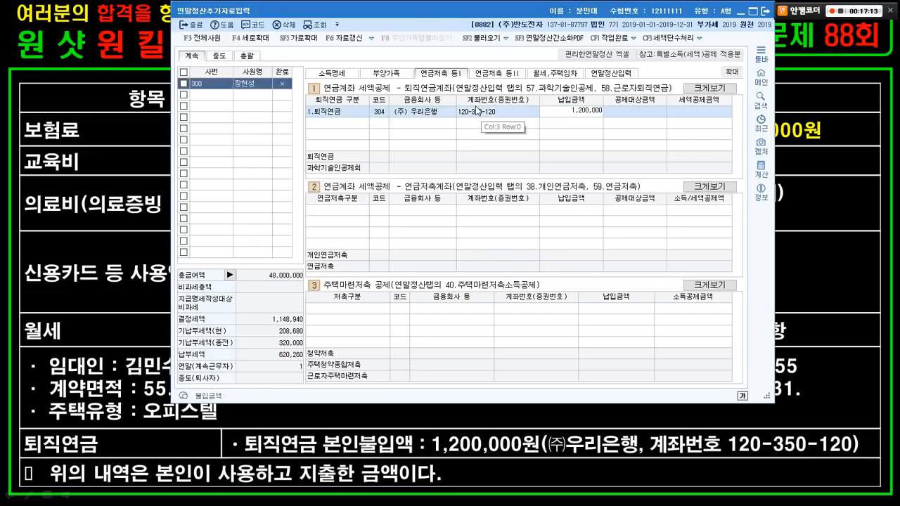
{"action": "key", "text": "Return"}
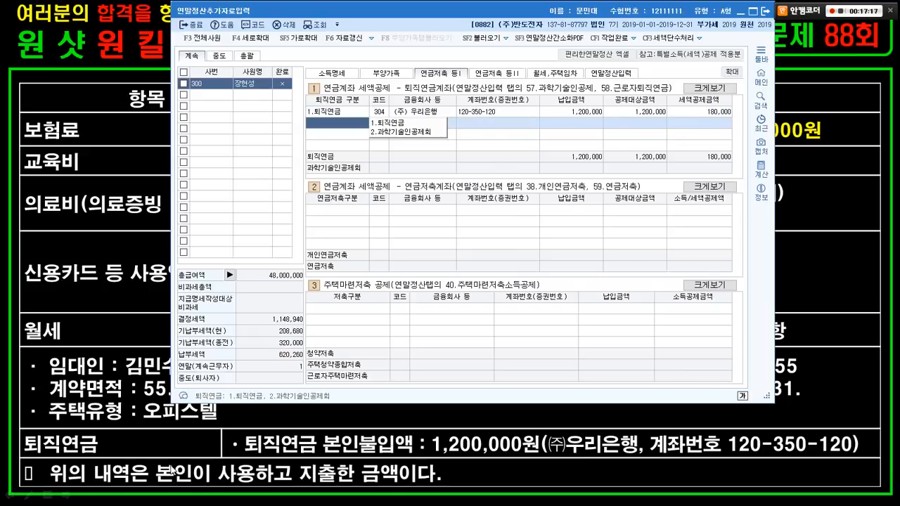
{"action": "left_click", "coordinate": [98, 424]}
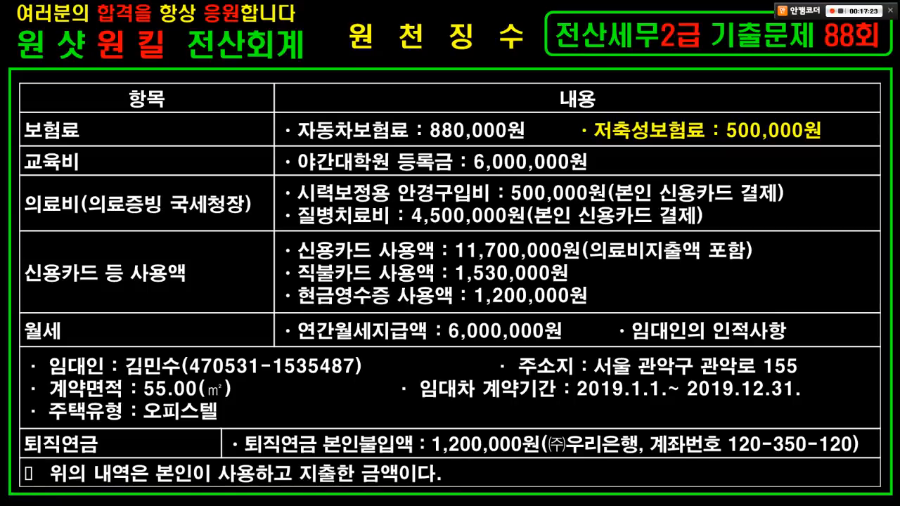
- Move to the slide comparing medical, education and donation credit income and age limits
{"action": "mouse_move", "coordinate": [487, 391]}
{"action": "left_mouse_down"}
{"action": "mouse_move", "coordinate": [328, 281]}
{"action": "mouse_move", "coordinate": [481, 357]}
{"action": "left_mouse_up"}
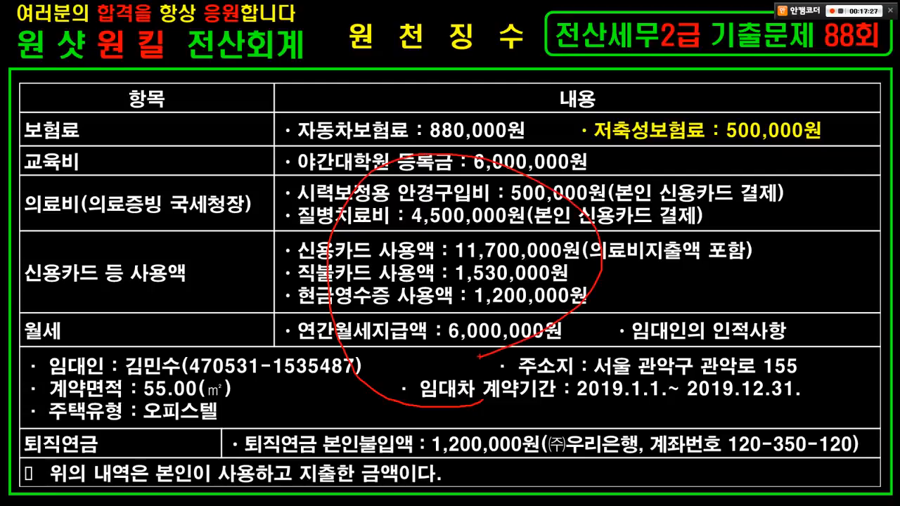
{"action": "key", "text": "e"}
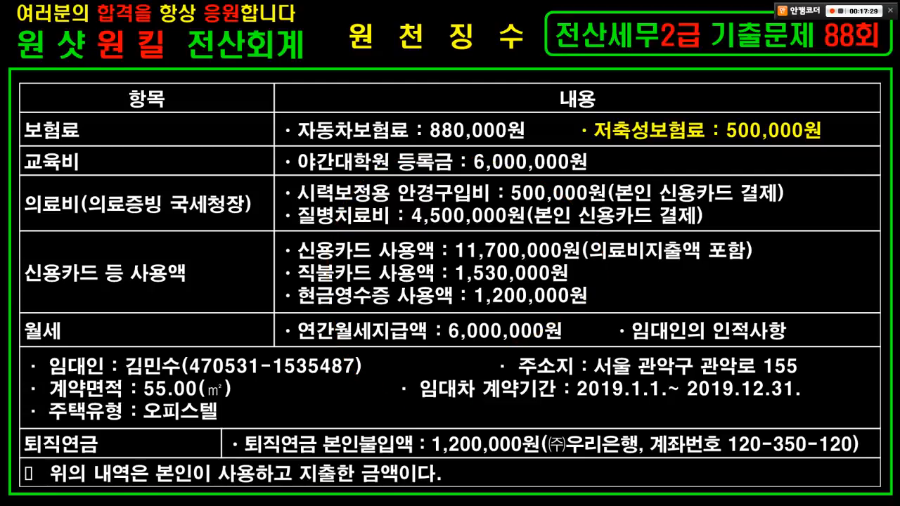
{"action": "key", "text": "Page_Down"}
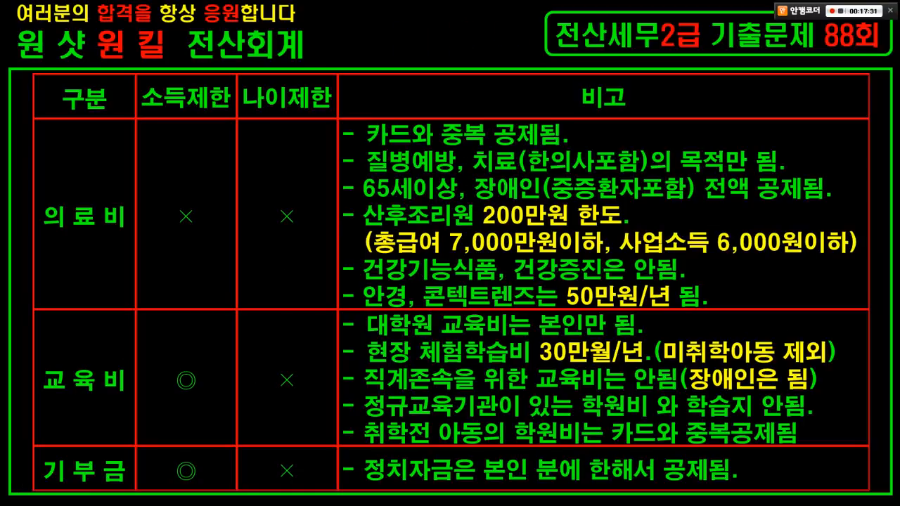
{"action": "key", "text": "Page_Up"}
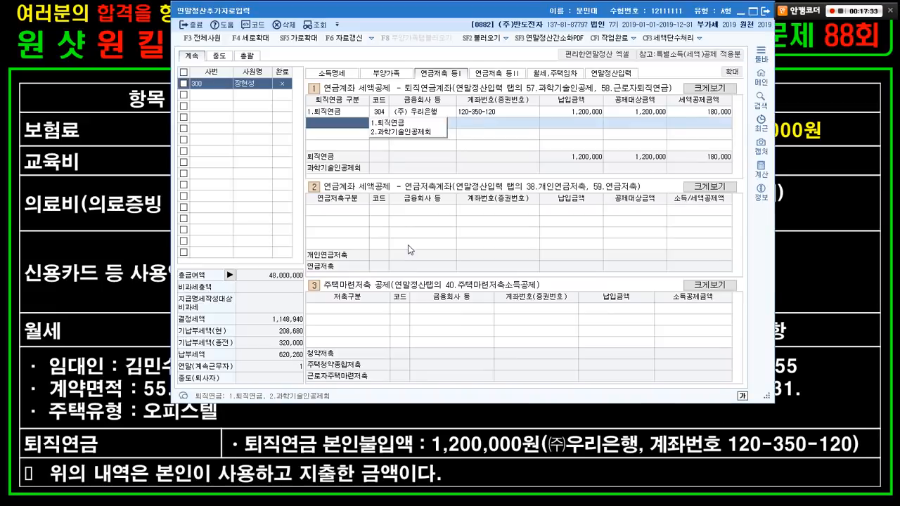
{"action": "key", "text": "Page_Down"}
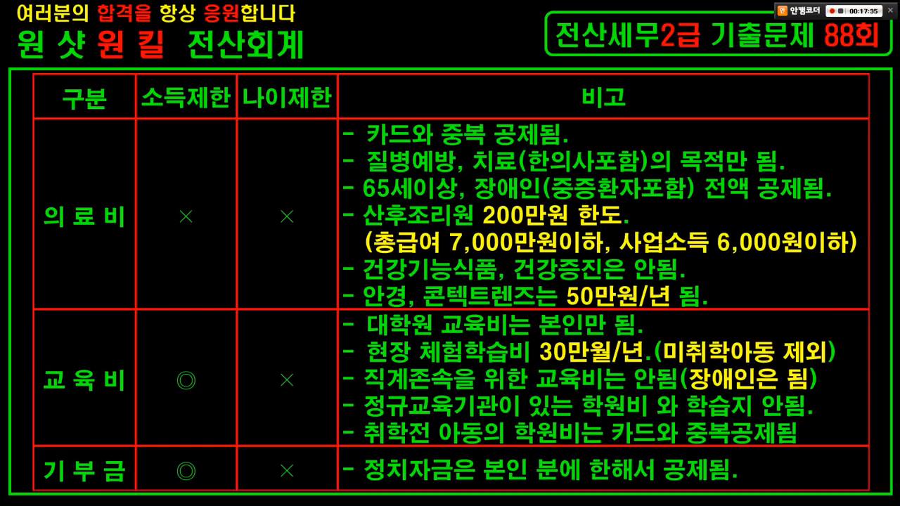